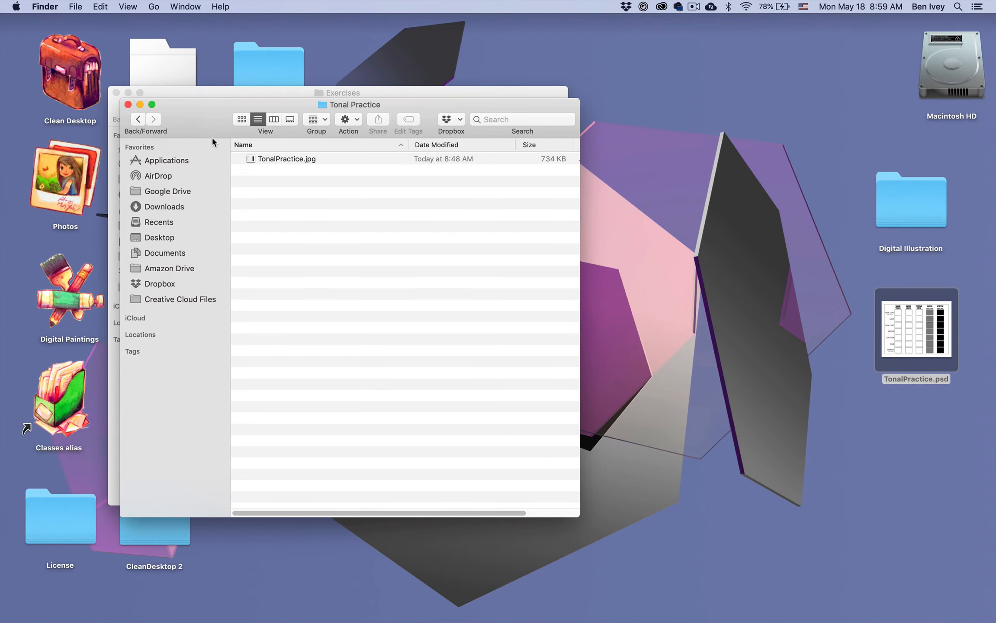
Preview TonalPractice.jpg in the Tonal Practice folder, and open that file in Photoshop
{"action": "left_click", "coordinate": [285, 163]}
{"action": "key", "text": "space"}
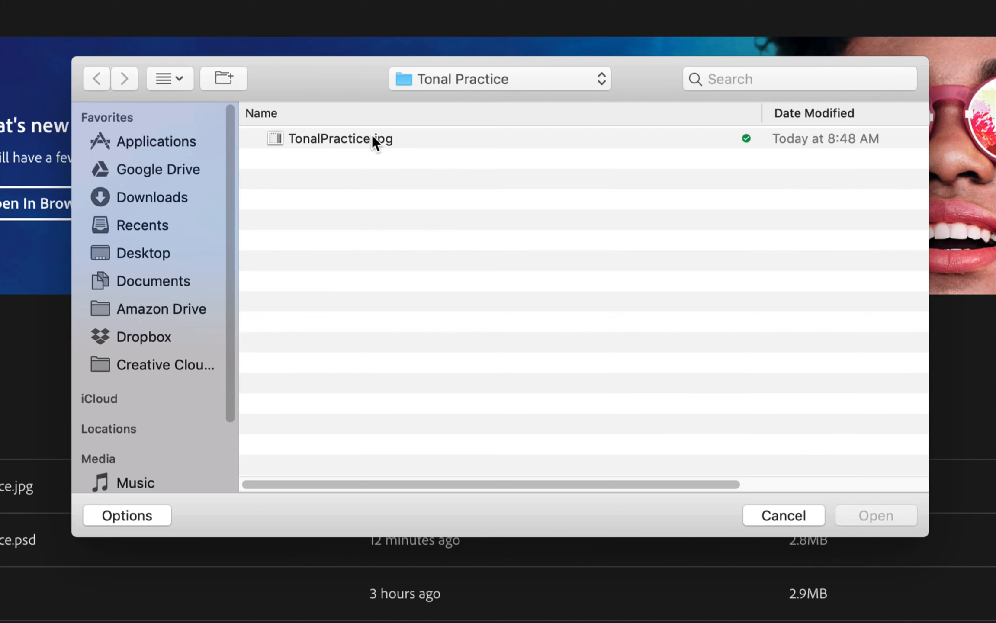
{"action": "left_click", "coordinate": [373, 139]}
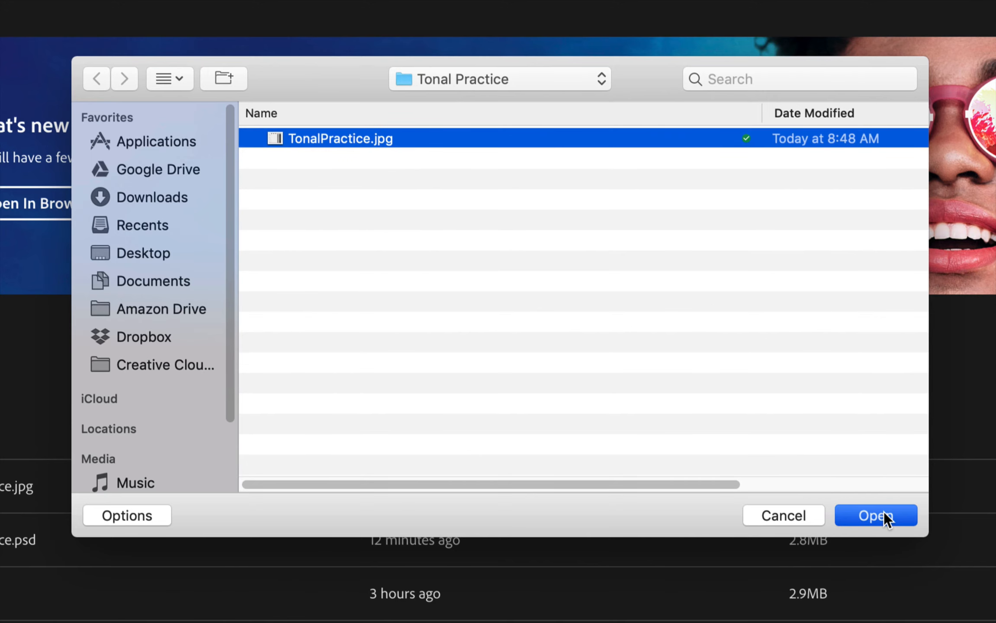
{"action": "left_click", "coordinate": [883, 512]}
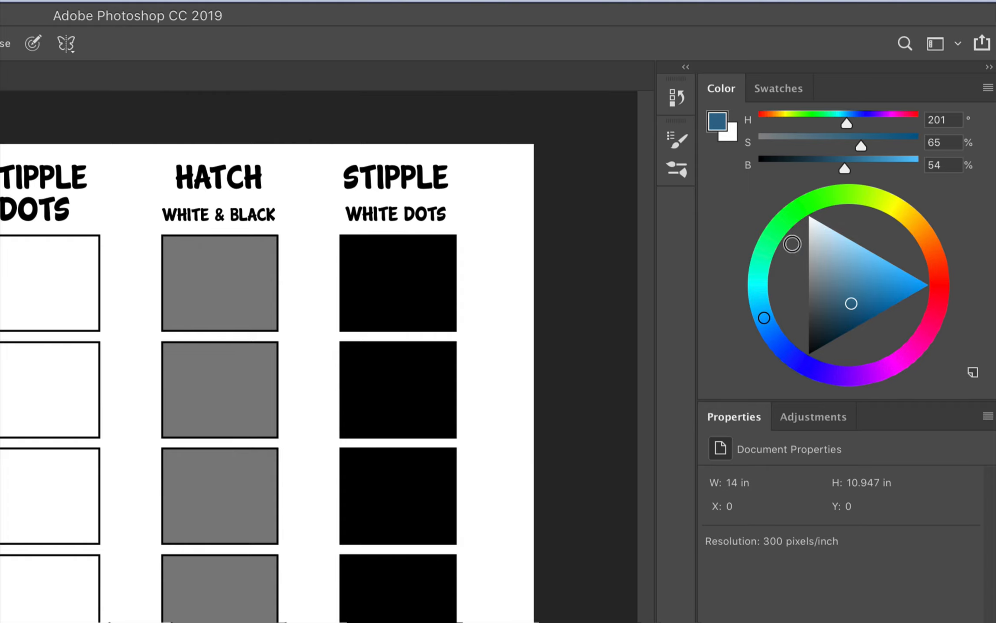
Switch the color display to Hue Cube and back to Color Wheel
{"action": "left_click", "coordinate": [988, 88]}
{"action": "left_click", "coordinate": [908, 98]}
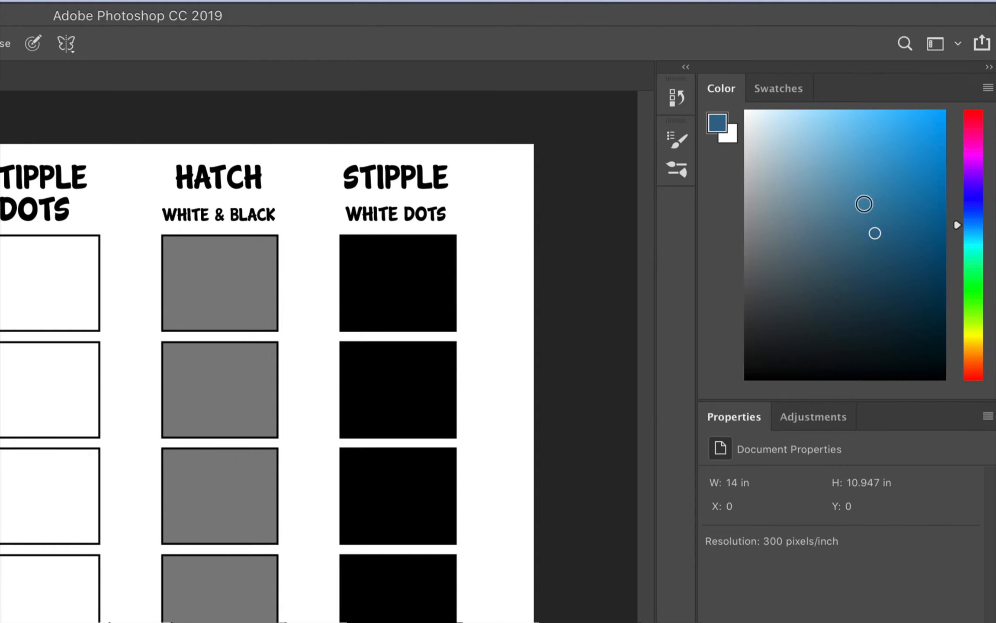
{"action": "left_click", "coordinate": [987, 88]}
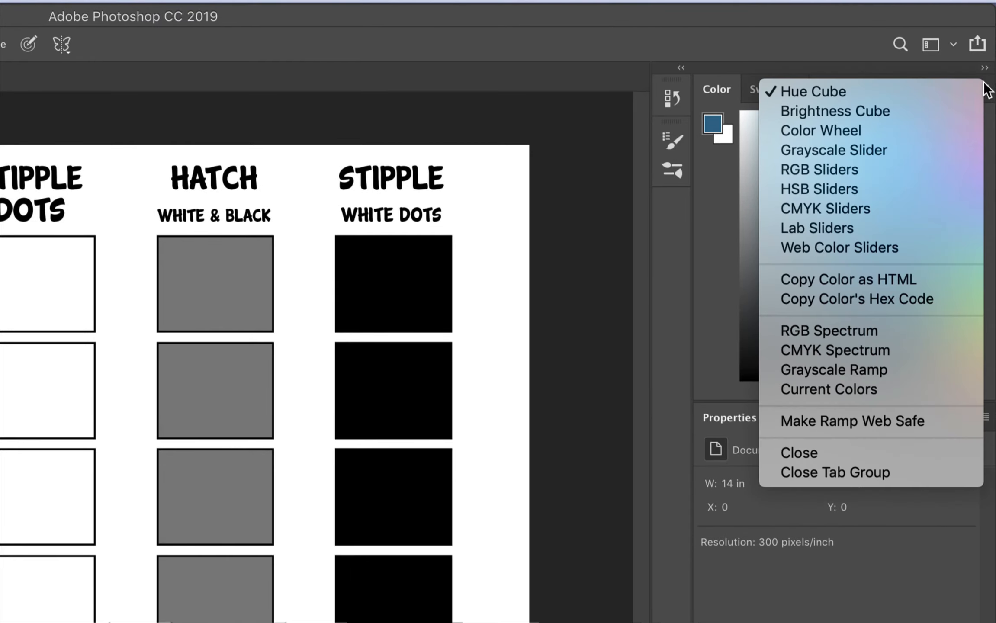
{"action": "left_click", "coordinate": [915, 129]}
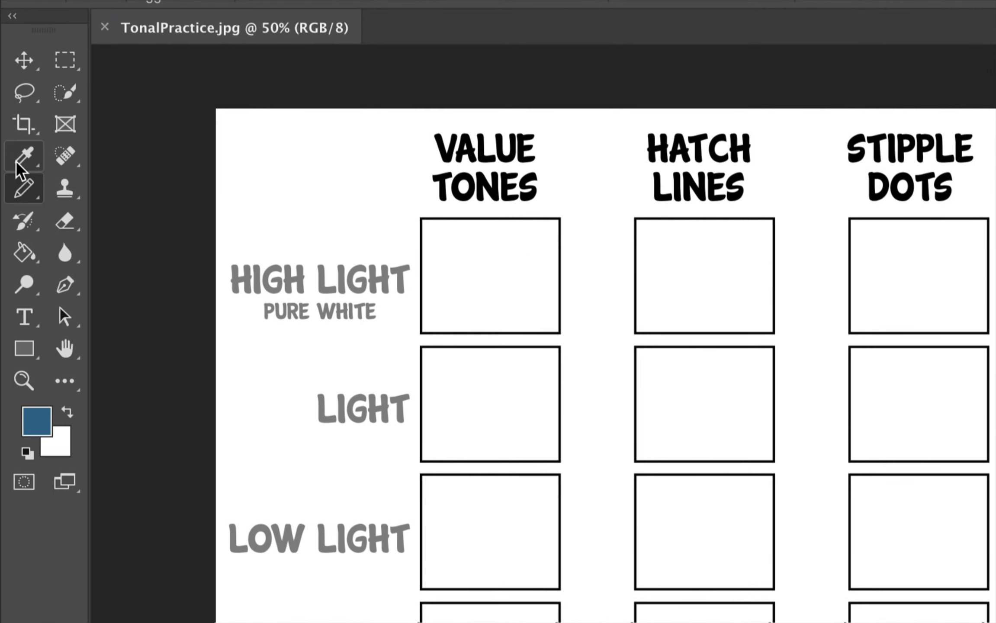
Choose the Pencil Tool for drawing on the practice sheet
{"action": "right_click", "coordinate": [24, 188]}
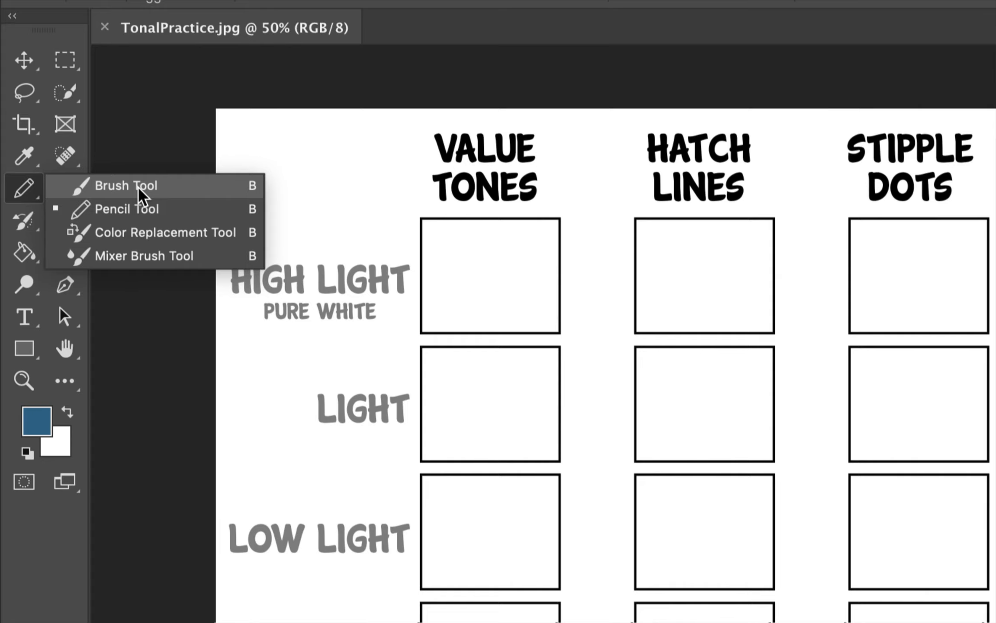
{"action": "left_click", "coordinate": [147, 210]}
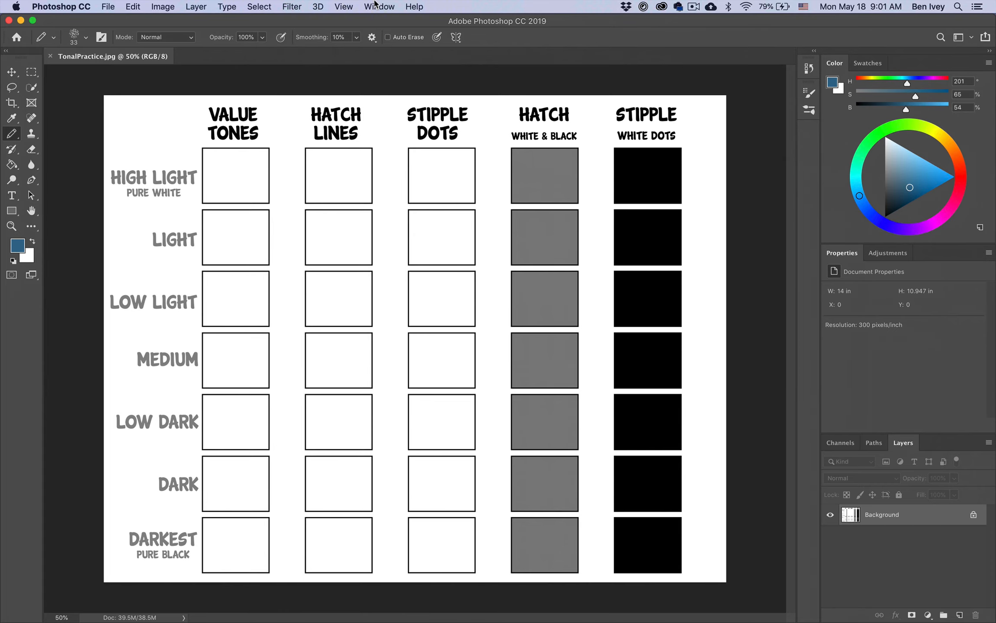
{"action": "left_click", "coordinate": [377, 7]}
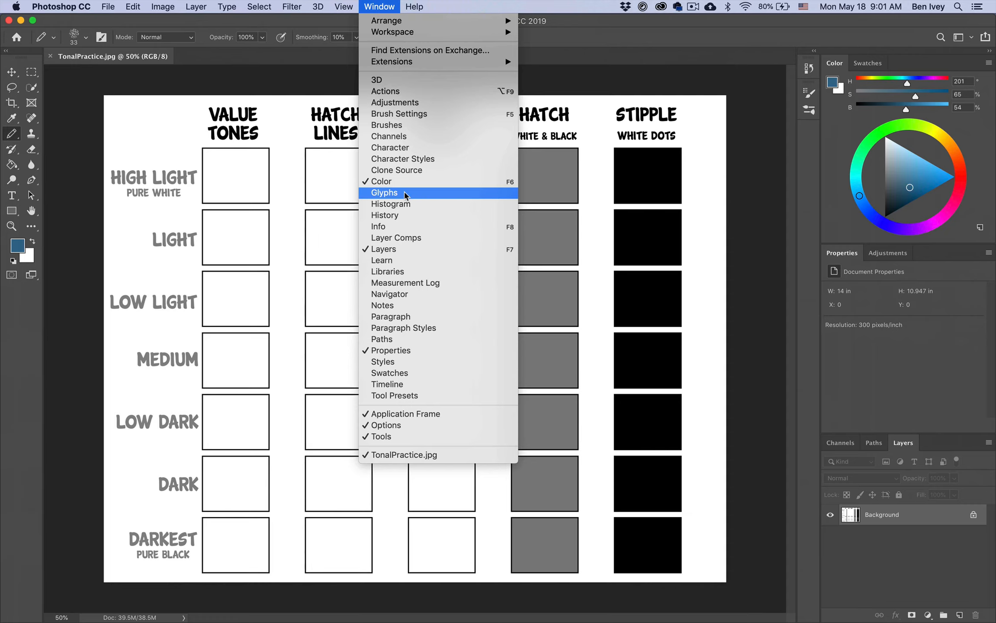
{"action": "left_click", "coordinate": [368, 5]}
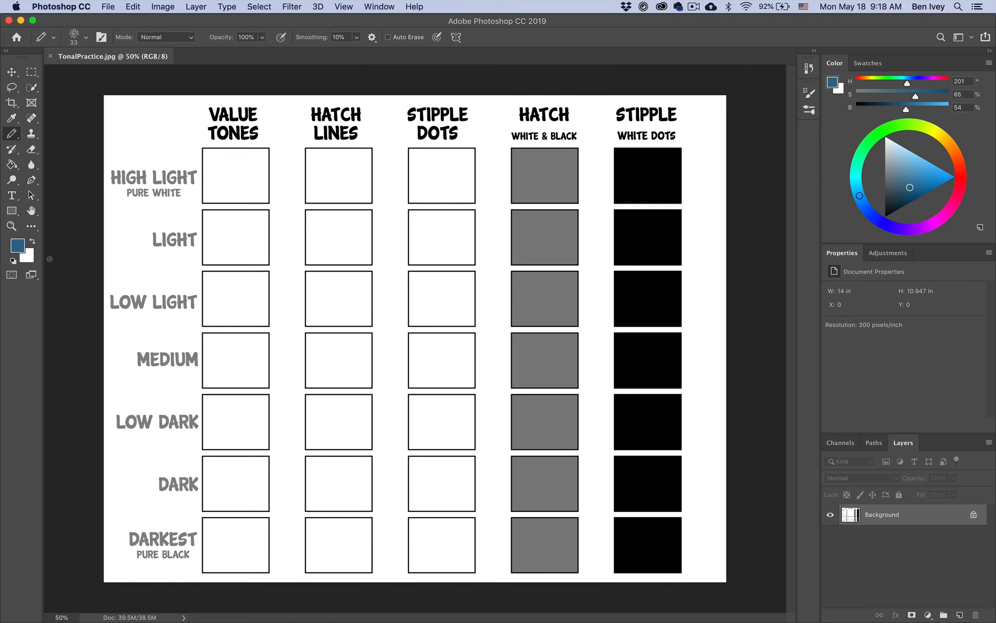
Try neutral gray, white and black as the foreground color, and set it to the mid gray 848484
{"action": "left_click", "coordinate": [18, 250]}
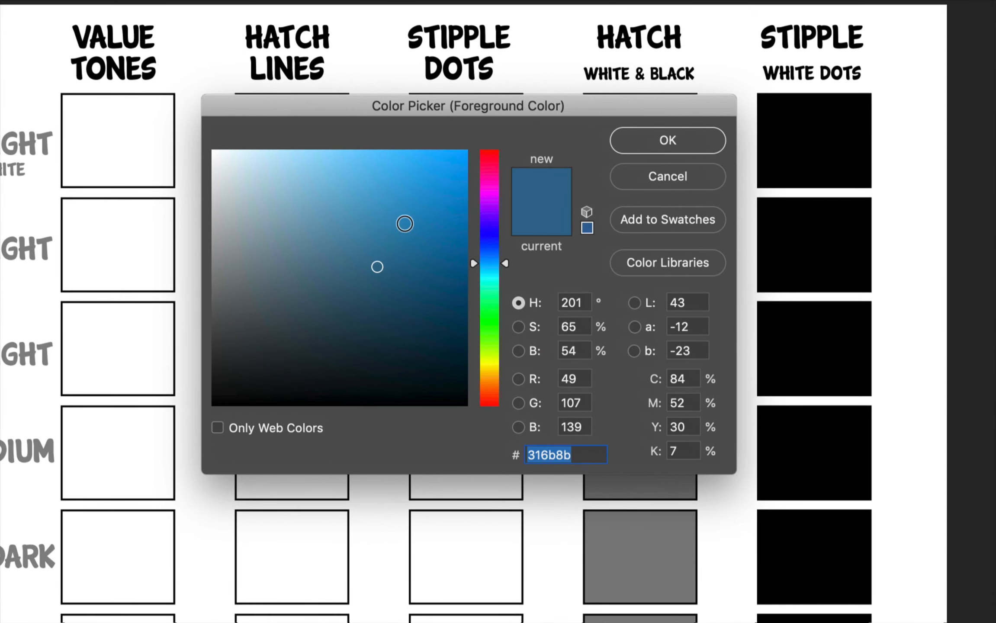
{"action": "left_click_drag", "start_coordinate": [225, 279], "coordinate": [212, 280]}
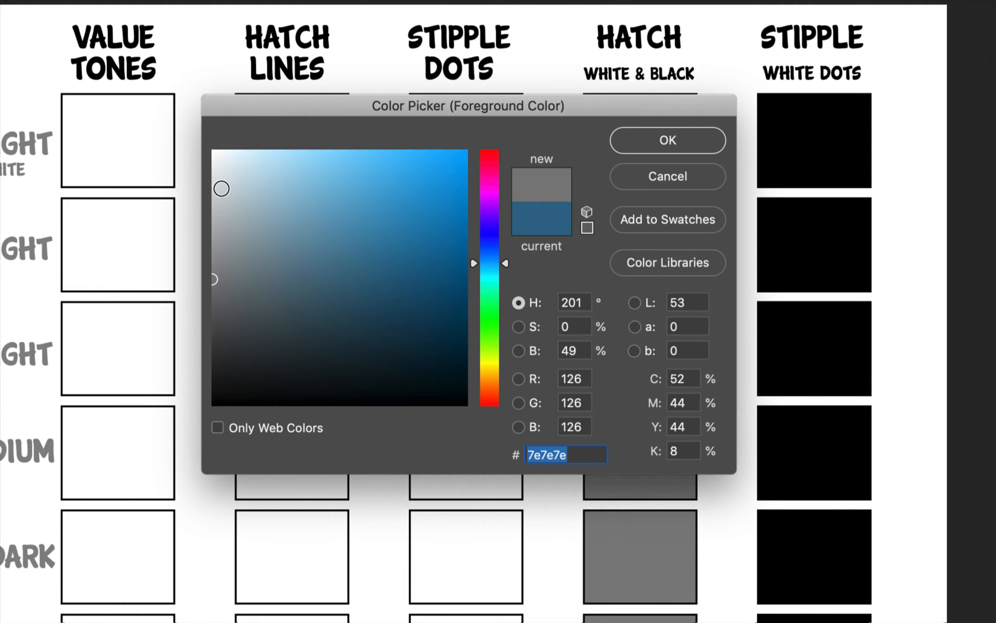
{"action": "left_click_drag", "start_coordinate": [221, 187], "coordinate": [205, 130]}
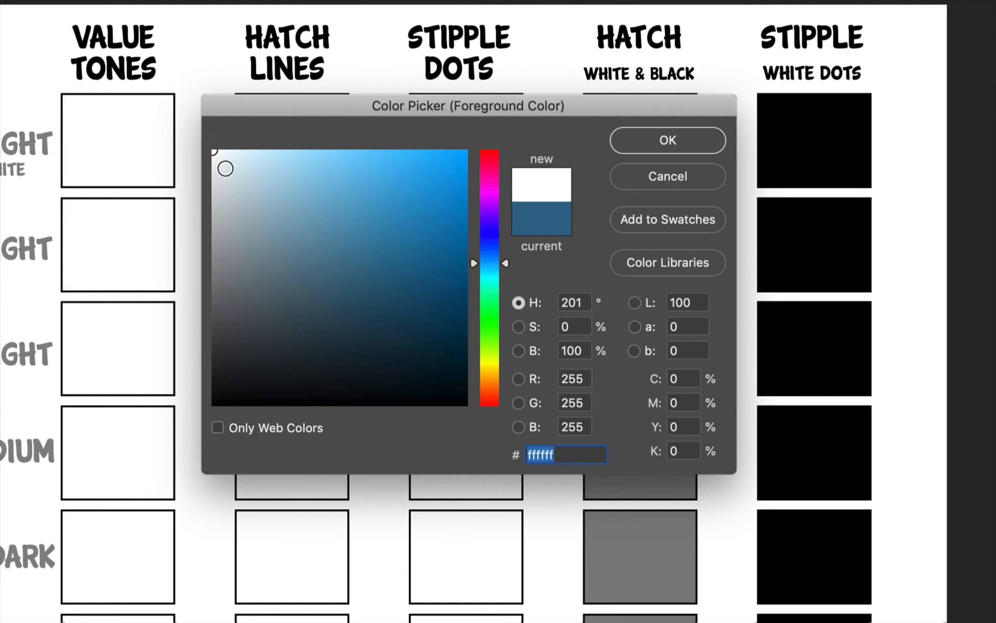
{"action": "left_click_drag", "start_coordinate": [218, 401], "coordinate": [202, 436]}
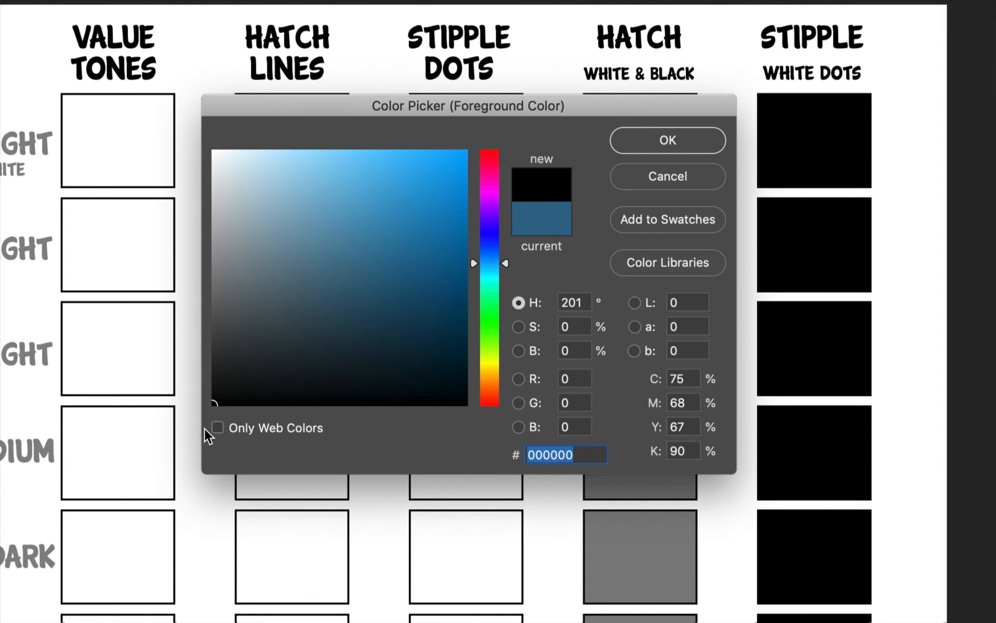
{"action": "left_click_drag", "start_coordinate": [223, 274], "coordinate": [200, 272]}
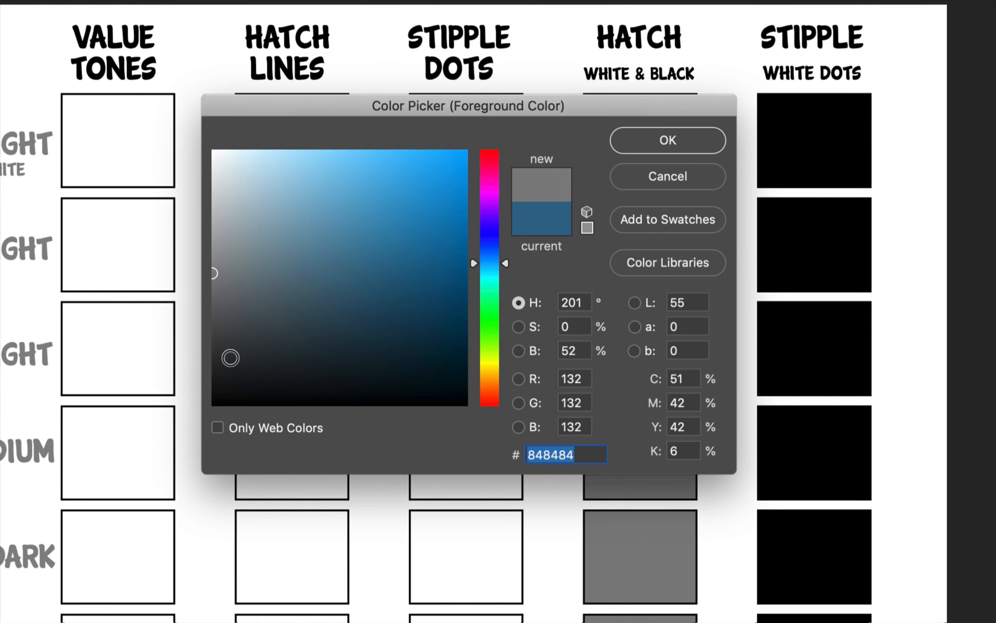
{"action": "left_click", "coordinate": [669, 144]}
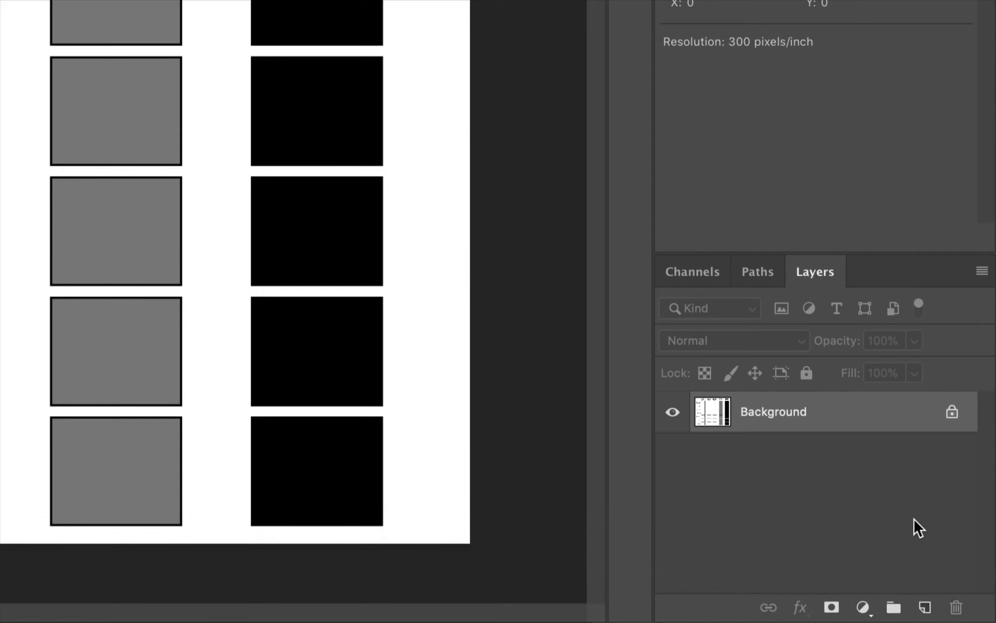
Add a new layer above the Background layer and name it Drawing
{"action": "left_click", "coordinate": [925, 608]}
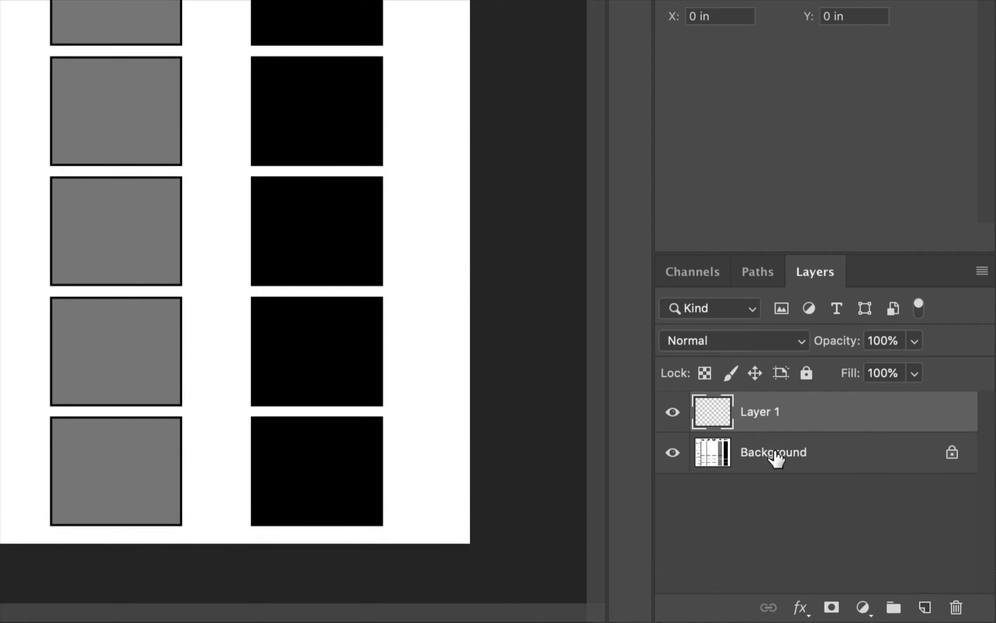
{"action": "double_click", "coordinate": [758, 414]}
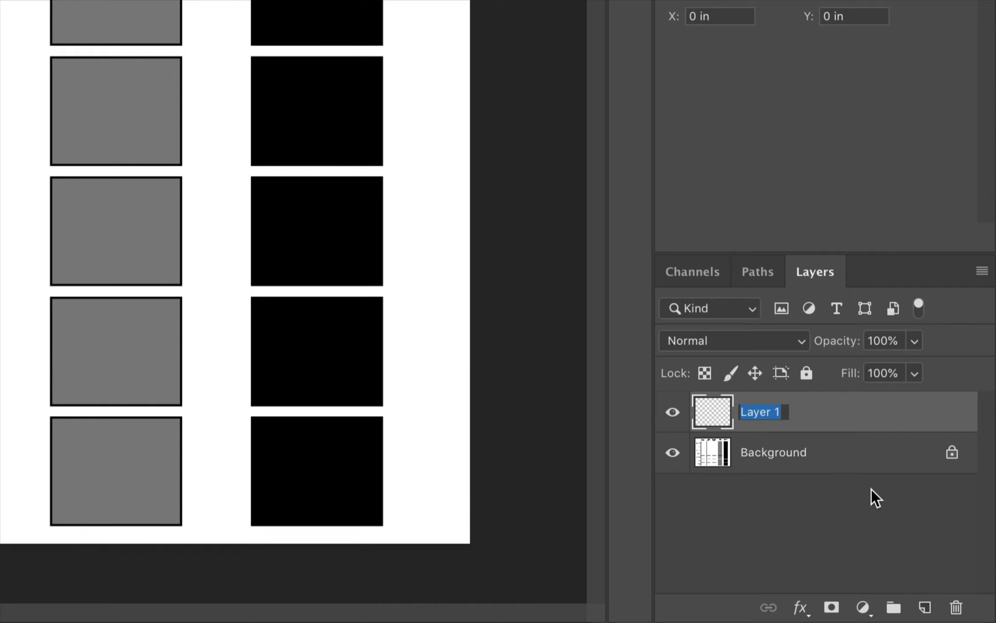
{"action": "type", "text": "Drawing"}
{"action": "key", "text": "Return"}
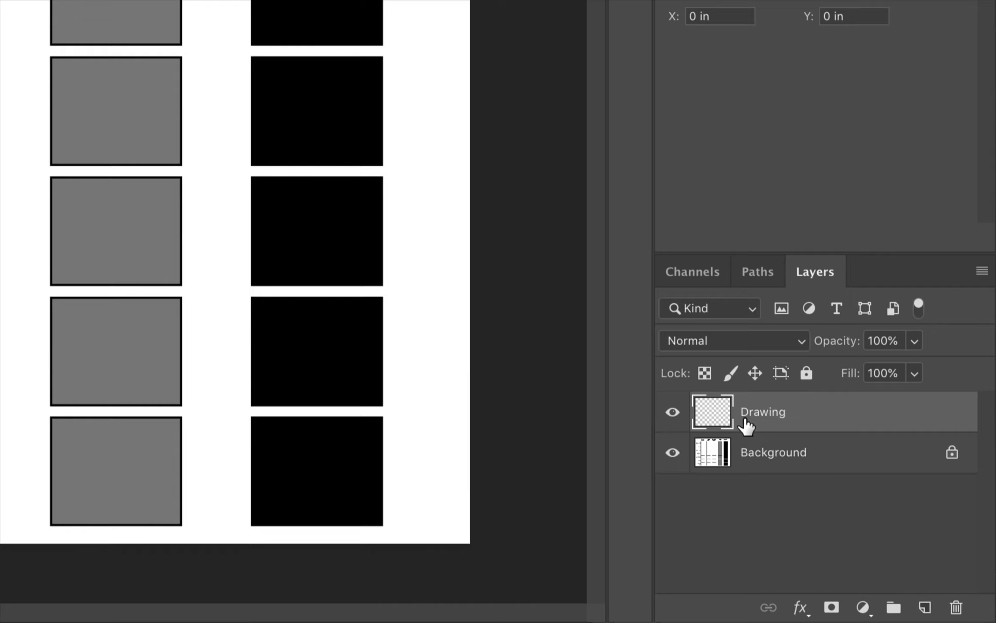
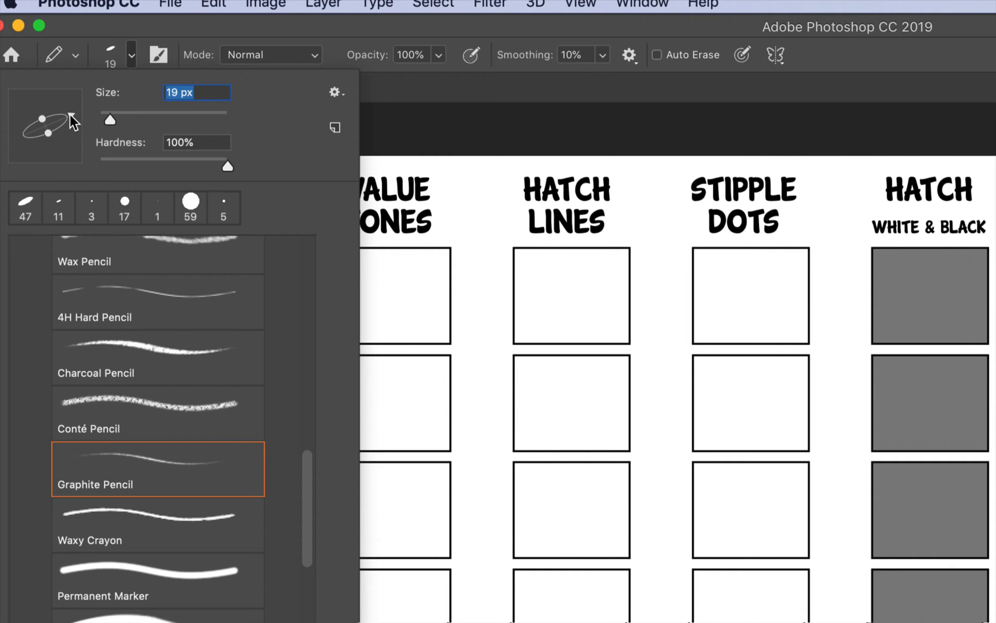
Draw a few freehand test strokes with the 19 px Graphite Pencil around the upper Stipple Dots boxes
{"action": "left_click", "coordinate": [191, 27]}
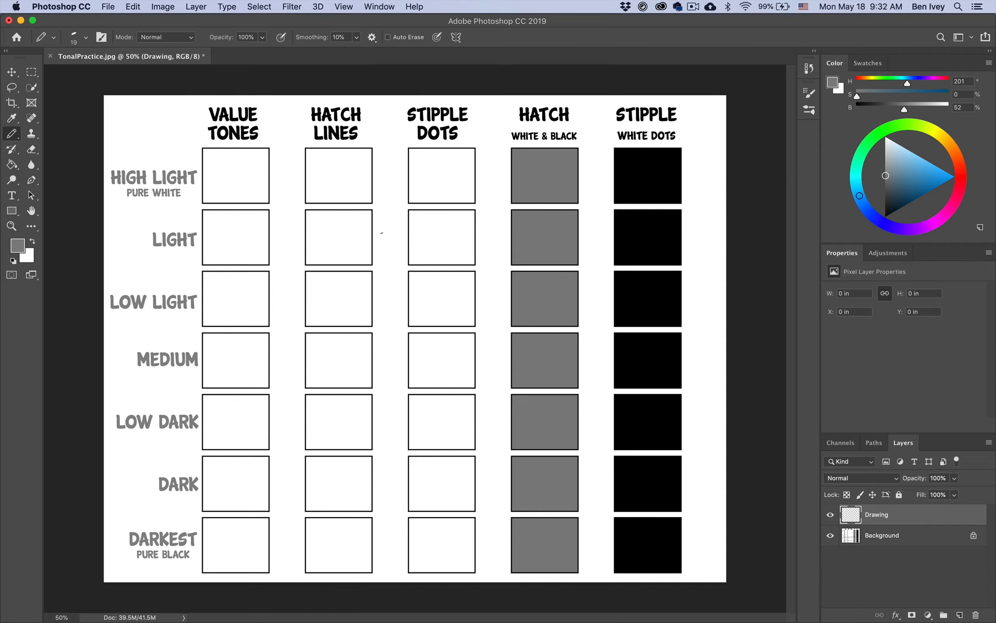
{"action": "mouse_move", "coordinate": [400, 224]}
{"action": "left_mouse_down"}
{"action": "mouse_move", "coordinate": [390, 317]}
{"action": "mouse_move", "coordinate": [415, 229]}
{"action": "mouse_move", "coordinate": [467, 232]}
{"action": "mouse_move", "coordinate": [480, 247]}
{"action": "left_mouse_up"}
{"action": "left_click_drag", "start_coordinate": [490, 206], "coordinate": [506, 292]}
{"action": "mouse_move", "coordinate": [500, 265]}
{"action": "left_mouse_down"}
{"action": "mouse_move", "coordinate": [476, 312]}
{"action": "mouse_move", "coordinate": [511, 415]}
{"action": "left_mouse_up"}
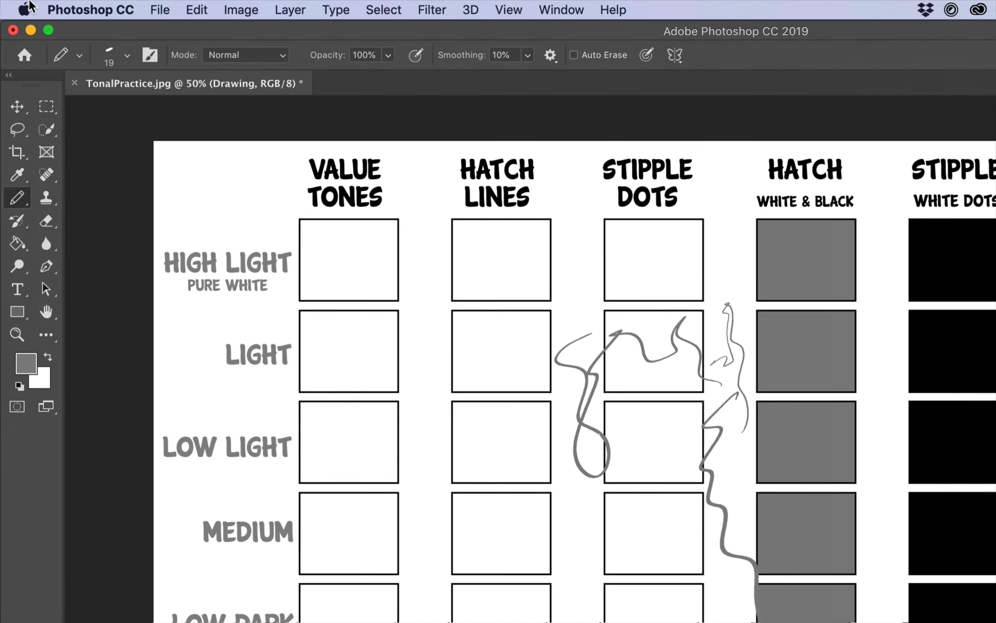
Undo the freehand test strokes until the Drawing layer is empty
{"action": "left_click", "coordinate": [133, 6]}
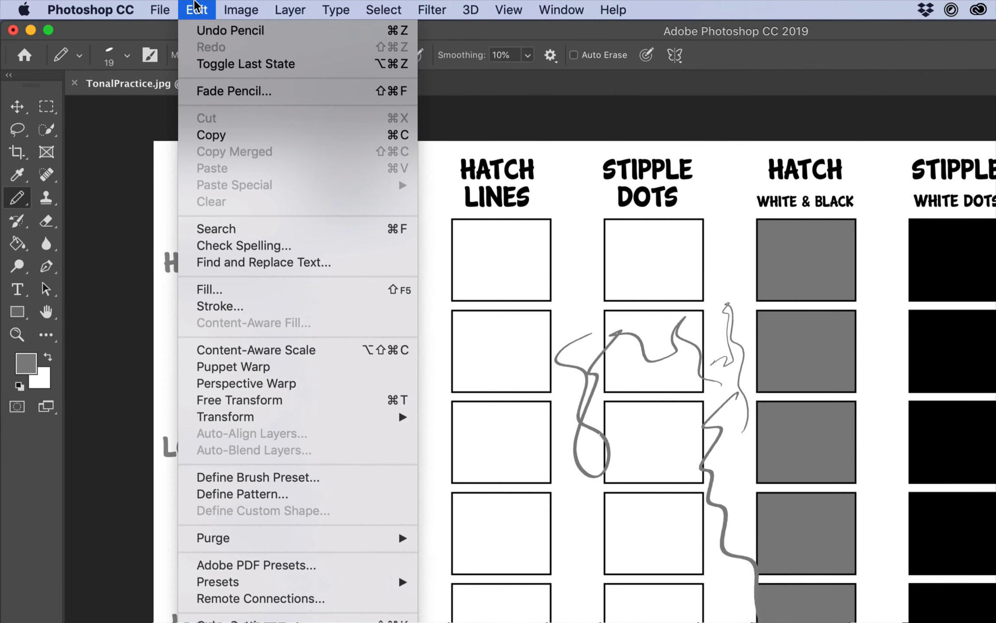
{"action": "left_click", "coordinate": [200, 34]}
{"action": "left_click", "coordinate": [197, 9]}
{"action": "left_click", "coordinate": [199, 30]}
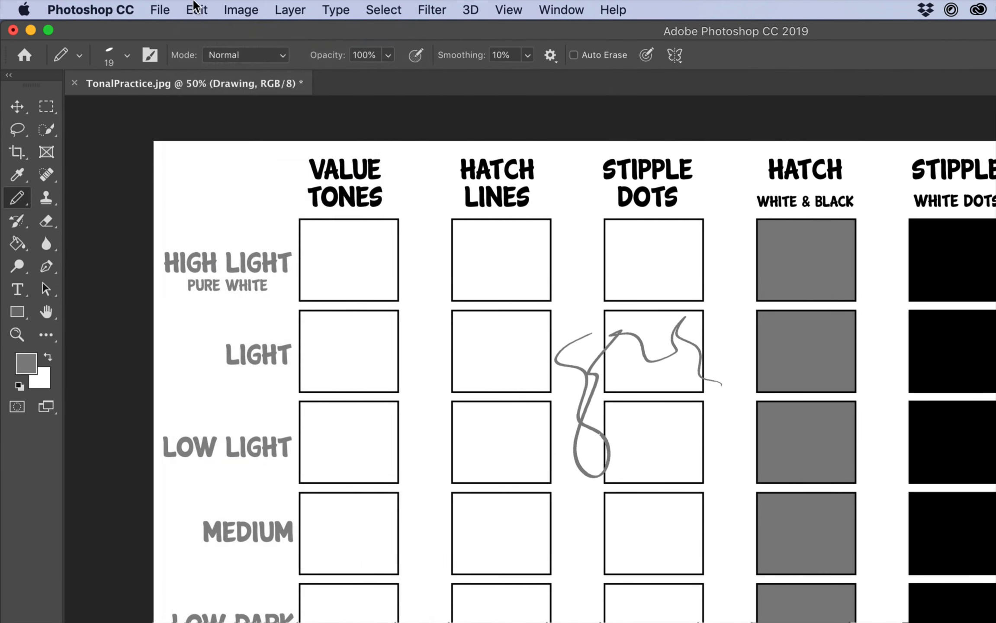
{"action": "left_click", "coordinate": [195, 6]}
{"action": "left_click", "coordinate": [198, 27]}
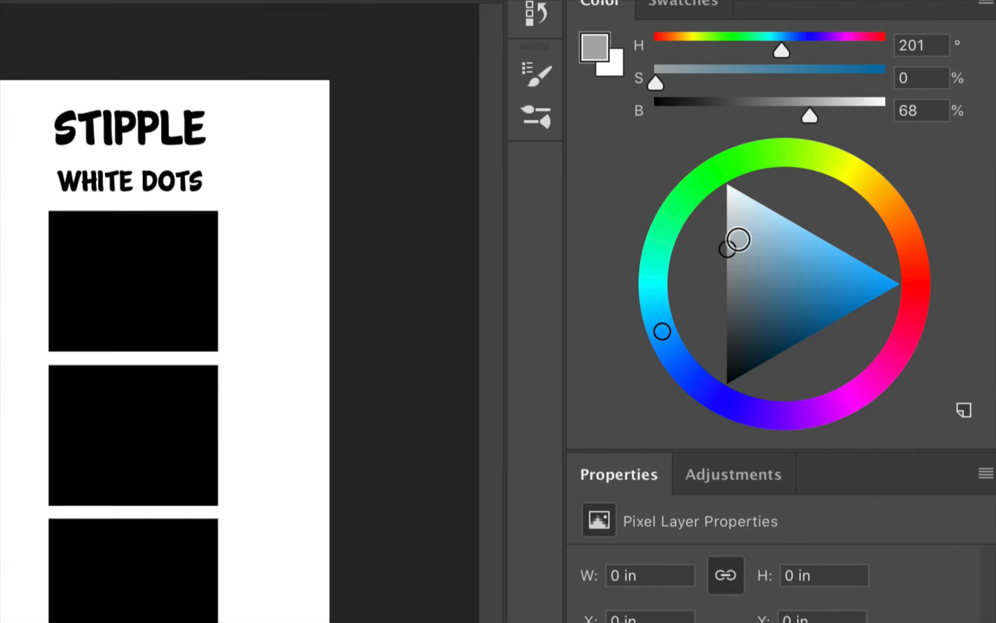
Set the foreground to a neutral gray with 53% brightness and start shading the Medium box of the Value Tones column
{"action": "mouse_move", "coordinate": [739, 239]}
{"action": "left_mouse_down"}
{"action": "mouse_move", "coordinate": [712, 314]}
{"action": "mouse_move", "coordinate": [703, 312]}
{"action": "mouse_move", "coordinate": [703, 228]}
{"action": "mouse_move", "coordinate": [694, 262]}
{"action": "mouse_move", "coordinate": [690, 218]}
{"action": "mouse_move", "coordinate": [692, 296]}
{"action": "mouse_move", "coordinate": [685, 250]}
{"action": "left_mouse_up"}
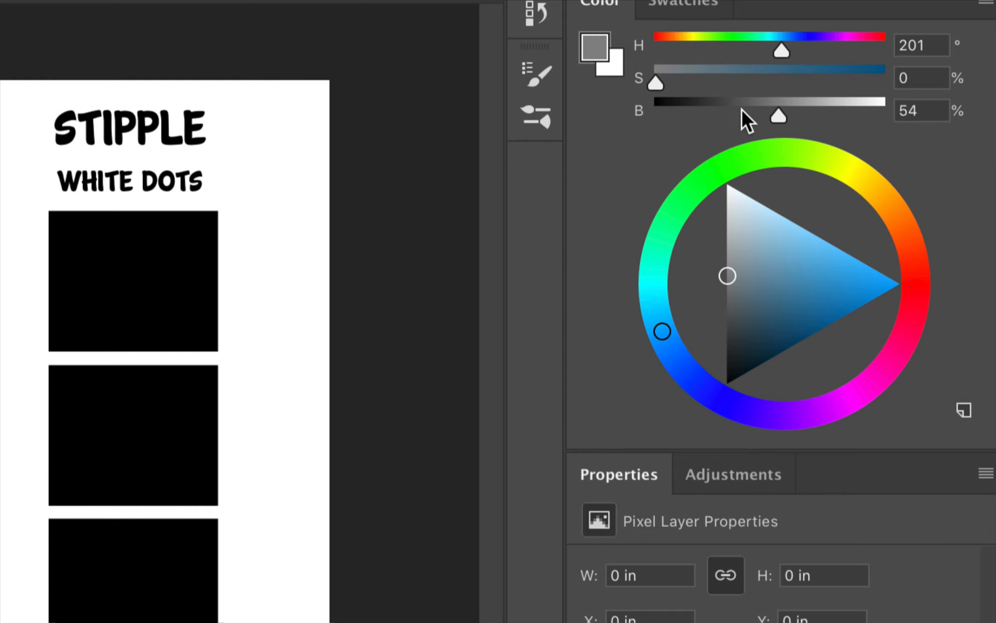
{"action": "mouse_move", "coordinate": [777, 116]}
{"action": "left_mouse_down"}
{"action": "mouse_move", "coordinate": [694, 117]}
{"action": "mouse_move", "coordinate": [874, 99]}
{"action": "mouse_move", "coordinate": [755, 113]}
{"action": "mouse_move", "coordinate": [786, 116]}
{"action": "mouse_move", "coordinate": [776, 117]}
{"action": "left_mouse_up"}
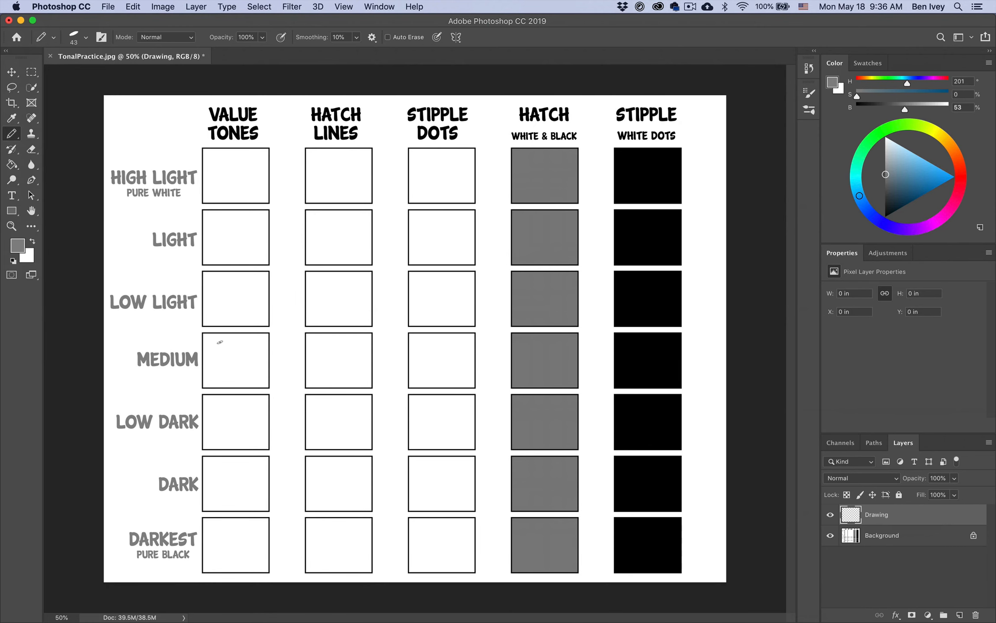
{"action": "mouse_move", "coordinate": [208, 375]}
{"action": "left_mouse_down"}
{"action": "mouse_move", "coordinate": [208, 348]}
{"action": "mouse_move", "coordinate": [217, 352]}
{"action": "left_mouse_up"}
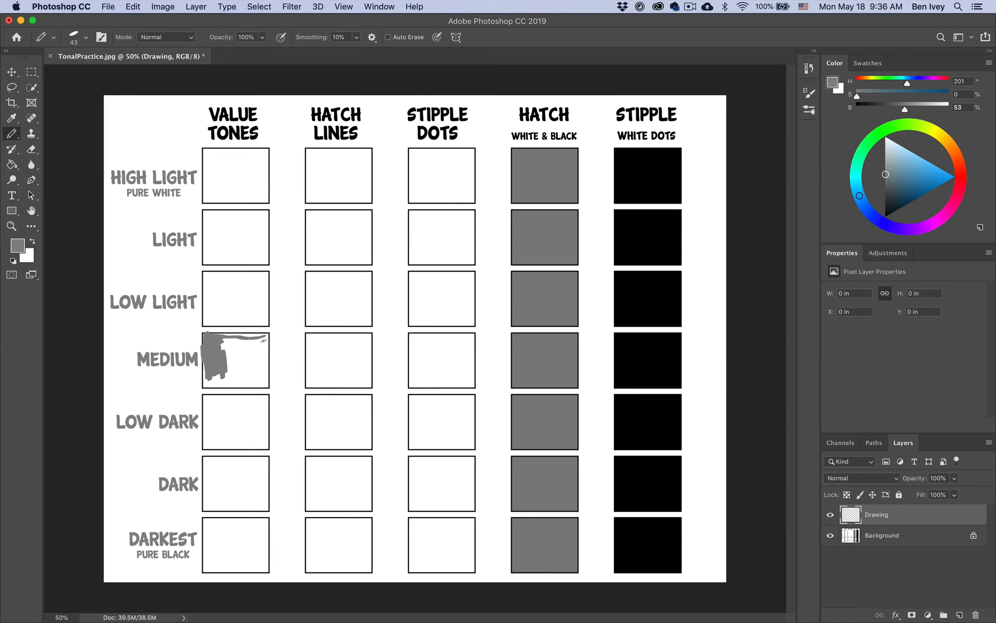
{"action": "left_click_drag", "start_coordinate": [263, 340], "coordinate": [263, 379]}
Enlarge the pencil to 100 px and fill the rest of the Medium box in the Value Tones column
{"action": "left_click", "coordinate": [85, 38]}
{"action": "left_click_drag", "start_coordinate": [87, 75], "coordinate": [105, 77]}
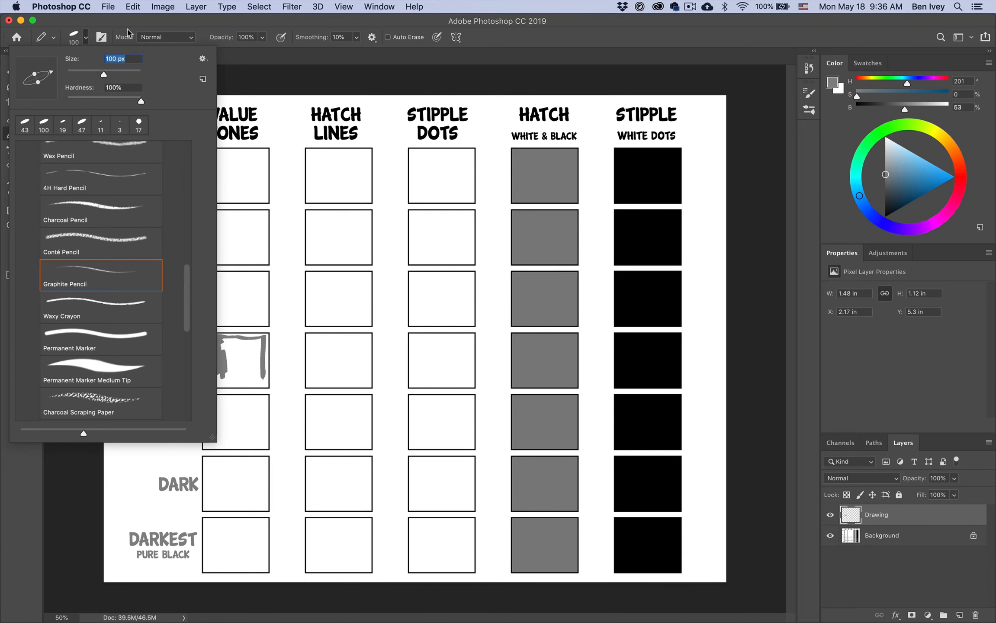
{"action": "left_click", "coordinate": [128, 33]}
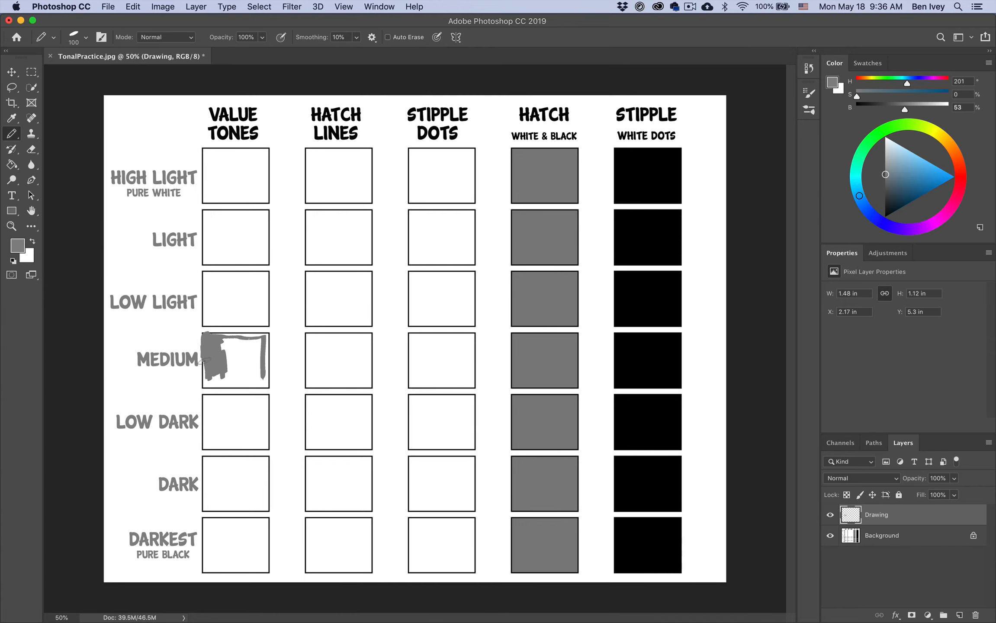
{"action": "mouse_move", "coordinate": [206, 359]}
{"action": "left_mouse_down"}
{"action": "mouse_move", "coordinate": [206, 388]}
{"action": "mouse_move", "coordinate": [263, 385]}
{"action": "mouse_move", "coordinate": [261, 335]}
{"action": "mouse_move", "coordinate": [234, 334]}
{"action": "mouse_move", "coordinate": [248, 340]}
{"action": "mouse_move", "coordinate": [254, 371]}
{"action": "mouse_move", "coordinate": [239, 355]}
{"action": "mouse_move", "coordinate": [210, 379]}
{"action": "mouse_move", "coordinate": [218, 386]}
{"action": "mouse_move", "coordinate": [239, 346]}
{"action": "mouse_move", "coordinate": [256, 384]}
{"action": "mouse_move", "coordinate": [230, 374]}
{"action": "left_mouse_up"}
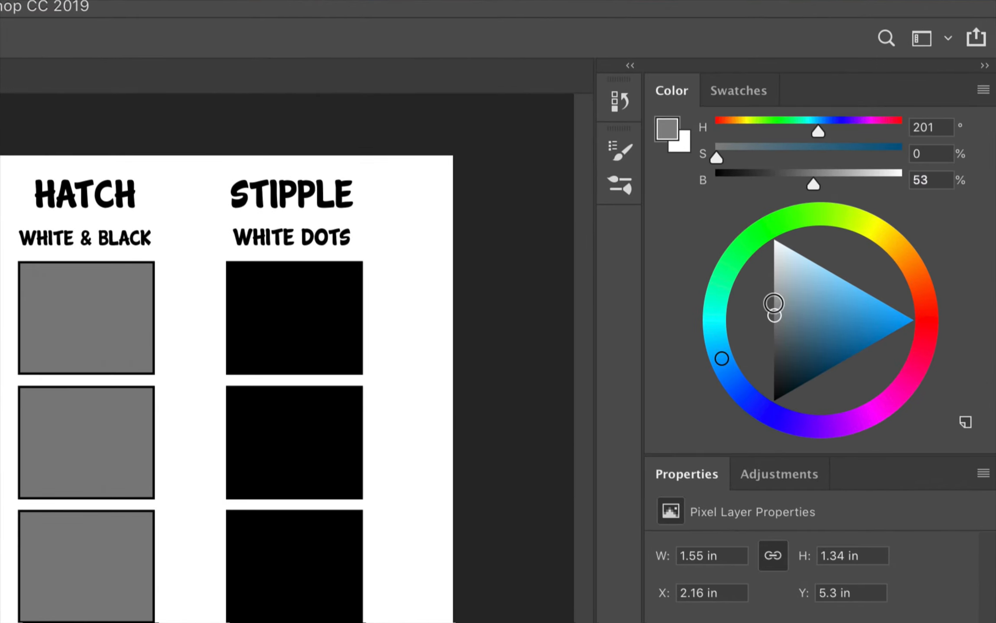
In the Value Tones column, fill the Low Light box with 67% brightness gray and the Light box with 82% brightness gray
{"action": "left_click_drag", "start_coordinate": [774, 304], "coordinate": [769, 290]}
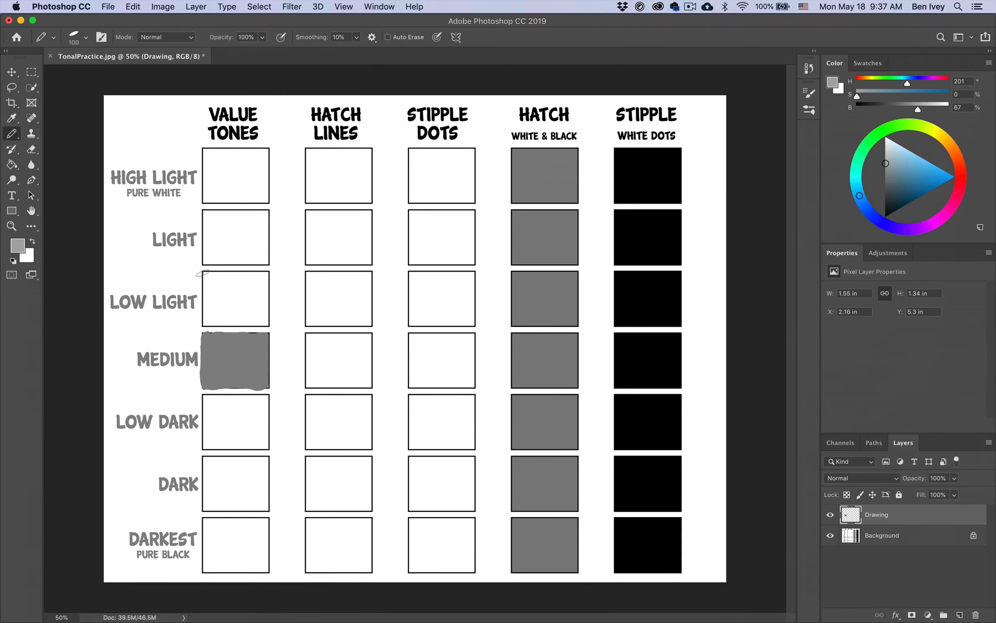
{"action": "mouse_move", "coordinate": [203, 274]}
{"action": "left_mouse_down"}
{"action": "mouse_move", "coordinate": [261, 277]}
{"action": "mouse_move", "coordinate": [263, 321]}
{"action": "mouse_move", "coordinate": [211, 321]}
{"action": "mouse_move", "coordinate": [204, 275]}
{"action": "mouse_move", "coordinate": [238, 313]}
{"action": "mouse_move", "coordinate": [235, 281]}
{"action": "mouse_move", "coordinate": [219, 274]}
{"action": "mouse_move", "coordinate": [267, 286]}
{"action": "mouse_move", "coordinate": [229, 325]}
{"action": "mouse_move", "coordinate": [255, 295]}
{"action": "mouse_move", "coordinate": [238, 281]}
{"action": "mouse_move", "coordinate": [211, 320]}
{"action": "mouse_move", "coordinate": [221, 287]}
{"action": "left_mouse_up"}
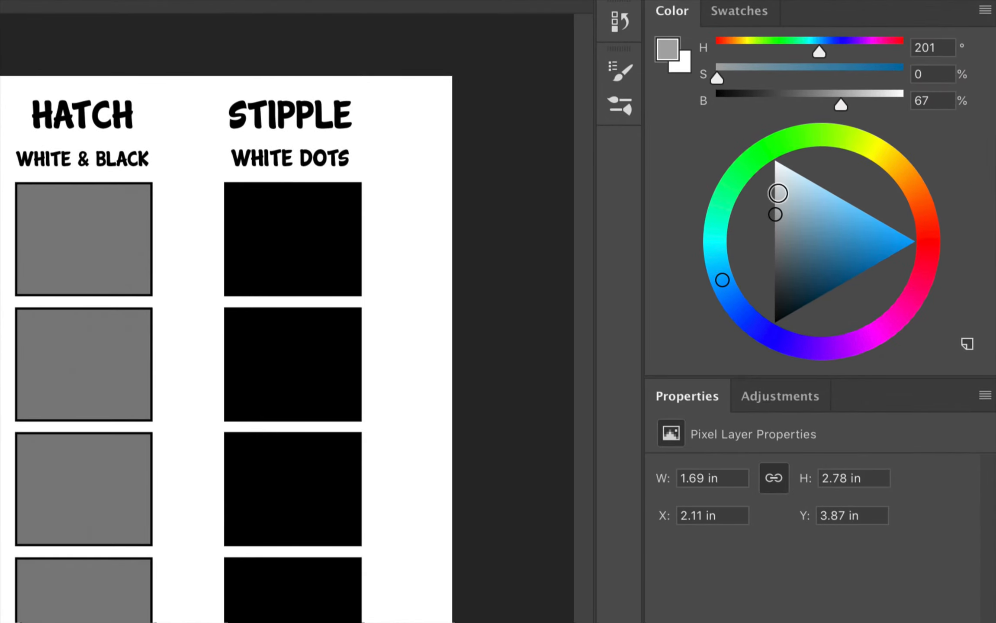
{"action": "left_click", "coordinate": [887, 152]}
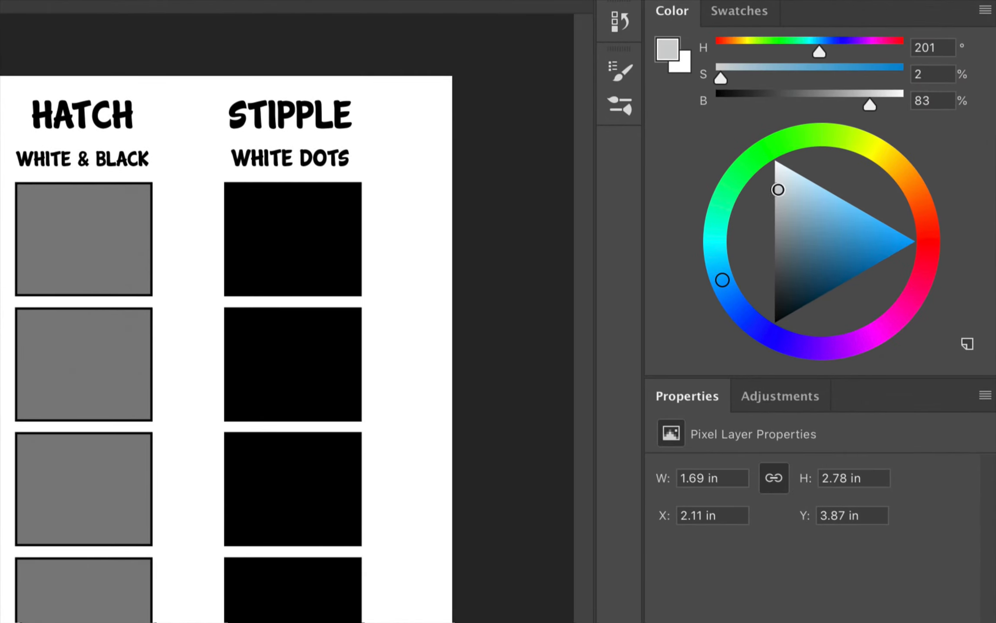
{"action": "left_click_drag", "start_coordinate": [779, 189], "coordinate": [773, 189]}
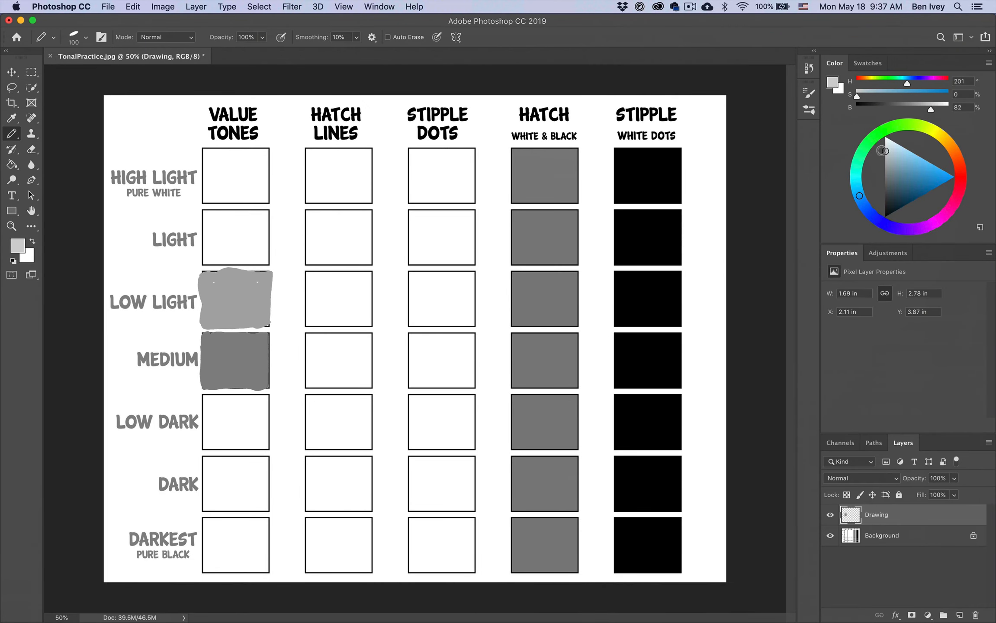
{"action": "mouse_move", "coordinate": [204, 211]}
{"action": "left_mouse_down"}
{"action": "mouse_move", "coordinate": [204, 254]}
{"action": "mouse_move", "coordinate": [252, 260]}
{"action": "mouse_move", "coordinate": [261, 227]}
{"action": "mouse_move", "coordinate": [206, 212]}
{"action": "mouse_move", "coordinate": [238, 227]}
{"action": "mouse_move", "coordinate": [226, 228]}
{"action": "mouse_move", "coordinate": [262, 216]}
{"action": "mouse_move", "coordinate": [279, 264]}
{"action": "left_mouse_up"}
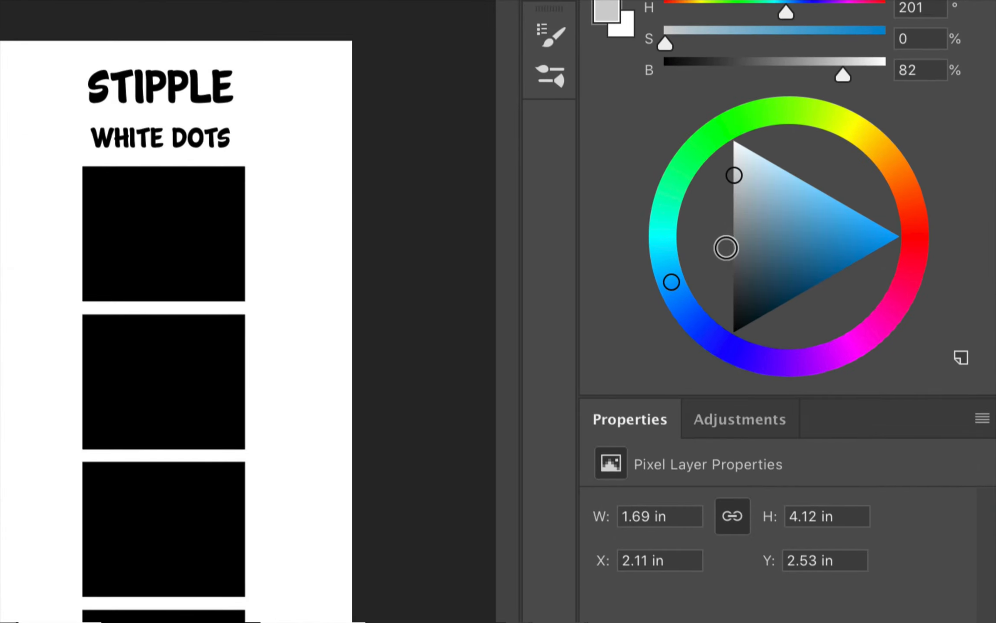
Set the foreground to a neutral gray with 35% brightness and fill the Low Dark box of the Value Tones column
{"action": "left_click_drag", "start_coordinate": [726, 248], "coordinate": [734, 231]}
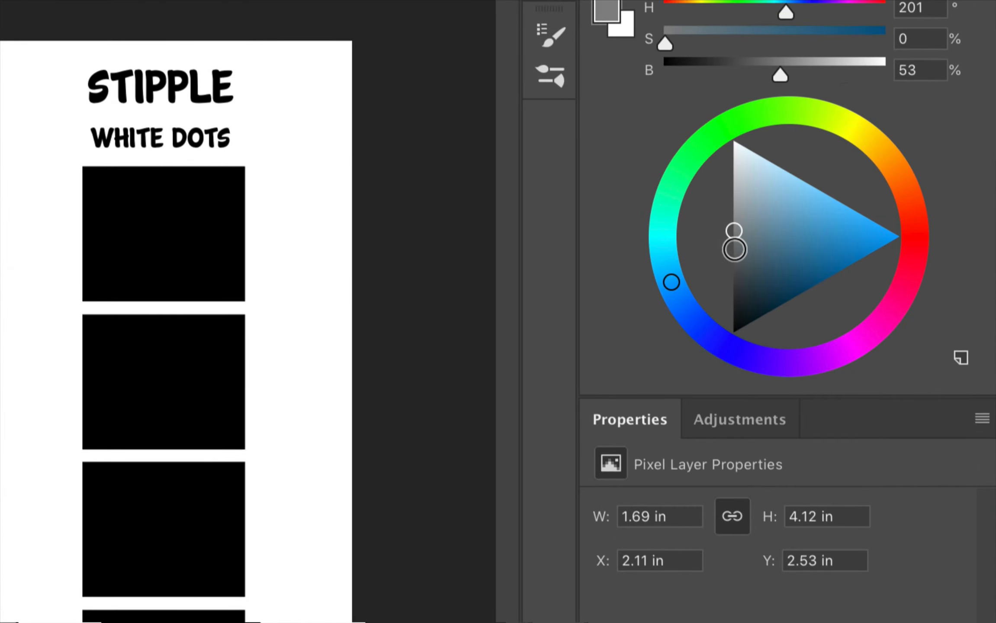
{"action": "left_click", "coordinate": [730, 260]}
{"action": "left_click_drag", "start_coordinate": [734, 264], "coordinate": [734, 265]}
{"action": "mouse_move", "coordinate": [206, 398]}
{"action": "left_mouse_down"}
{"action": "mouse_move", "coordinate": [223, 436]}
{"action": "mouse_move", "coordinate": [248, 402]}
{"action": "mouse_move", "coordinate": [229, 423]}
{"action": "left_mouse_up"}
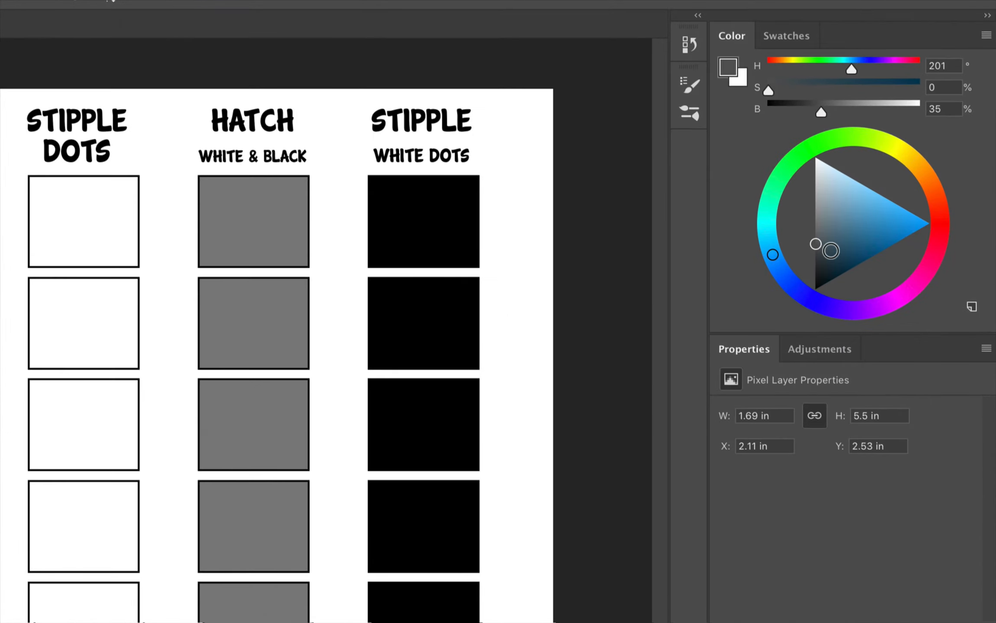
Set the foreground to a neutral gray with 16% brightness and fill the Dark box of the Value Tones column
{"action": "left_click", "coordinate": [884, 202]}
{"action": "left_click_drag", "start_coordinate": [814, 264], "coordinate": [813, 269]}
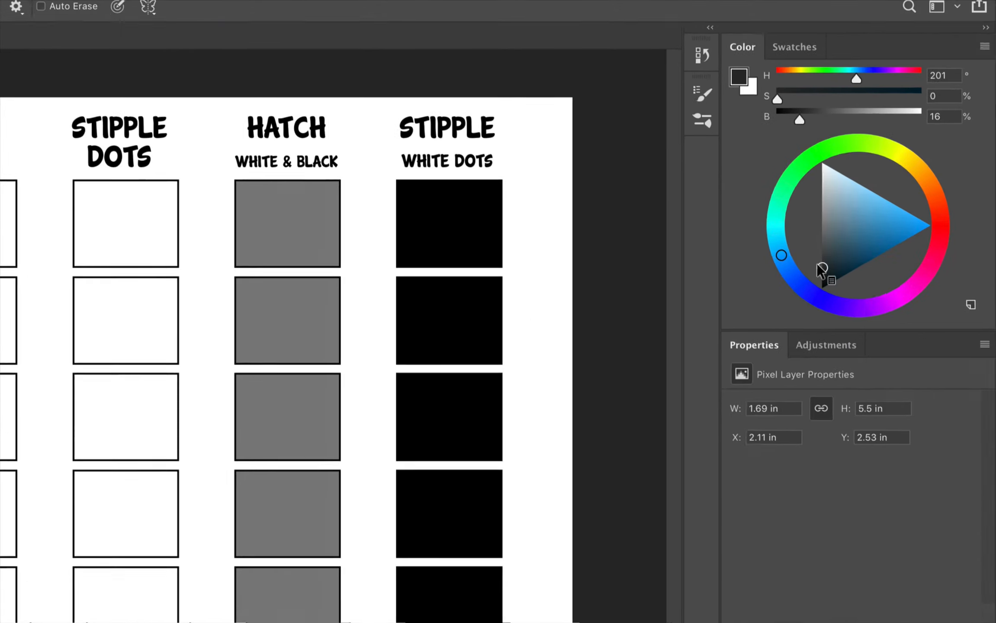
{"action": "mouse_move", "coordinate": [206, 464]}
{"action": "left_mouse_down"}
{"action": "mouse_move", "coordinate": [267, 504]}
{"action": "mouse_move", "coordinate": [207, 511]}
{"action": "mouse_move", "coordinate": [238, 469]}
{"action": "left_mouse_up"}
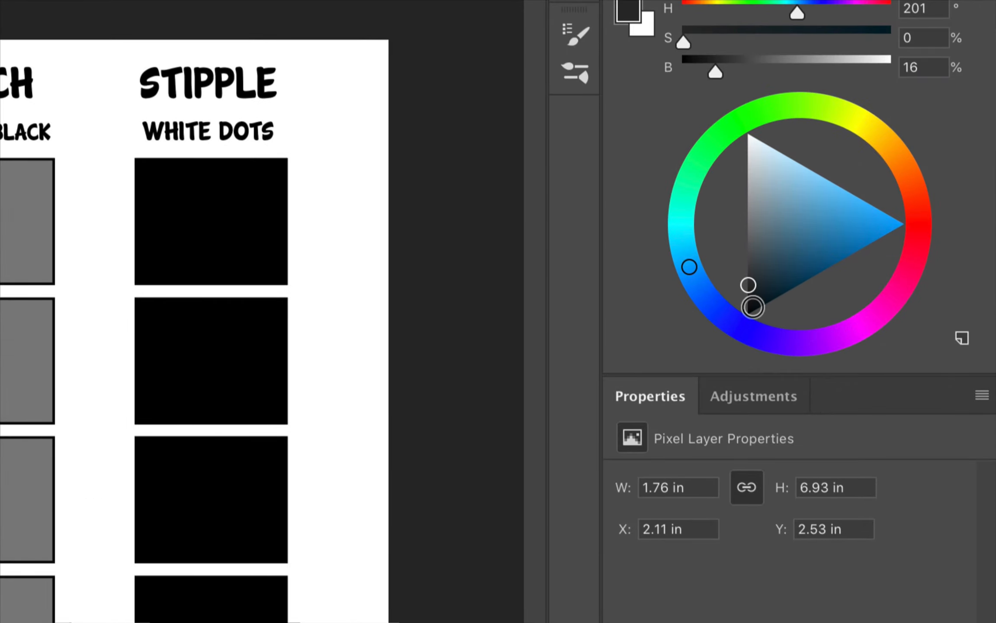
Set the foreground to black and fill the Darkest box of the Value Tones column
{"action": "left_click_drag", "start_coordinate": [748, 285], "coordinate": [732, 329]}
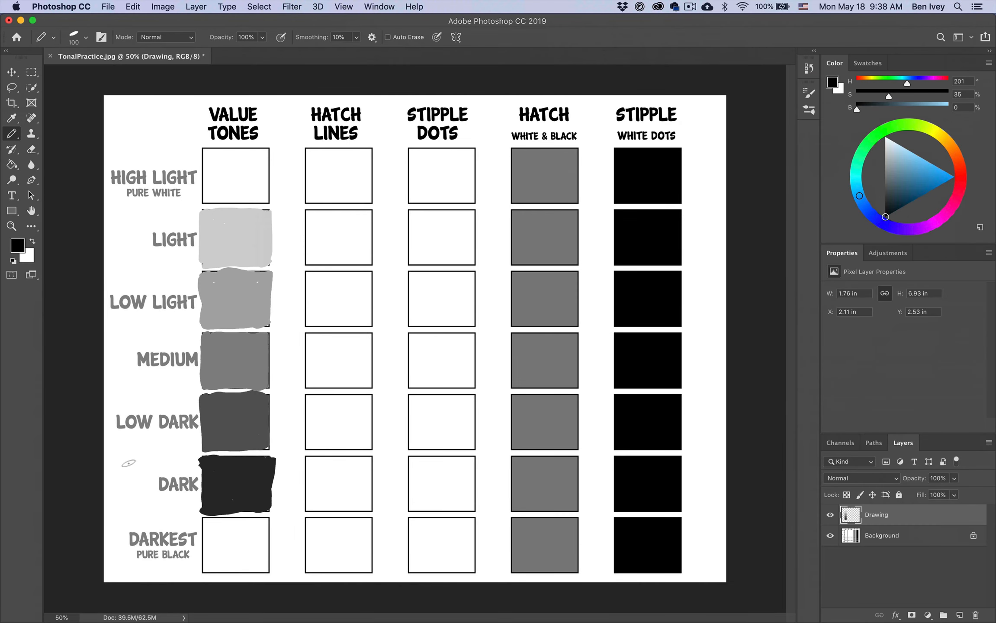
{"action": "mouse_move", "coordinate": [138, 563]}
{"action": "left_mouse_down"}
{"action": "mouse_move", "coordinate": [179, 564]}
{"action": "mouse_move", "coordinate": [198, 615]}
{"action": "left_mouse_up"}
{"action": "mouse_move", "coordinate": [258, 568]}
{"action": "left_mouse_down"}
{"action": "mouse_move", "coordinate": [205, 528]}
{"action": "mouse_move", "coordinate": [257, 527]}
{"action": "mouse_move", "coordinate": [221, 525]}
{"action": "mouse_move", "coordinate": [254, 540]}
{"action": "mouse_move", "coordinate": [209, 558]}
{"action": "mouse_move", "coordinate": [260, 564]}
{"action": "left_mouse_up"}
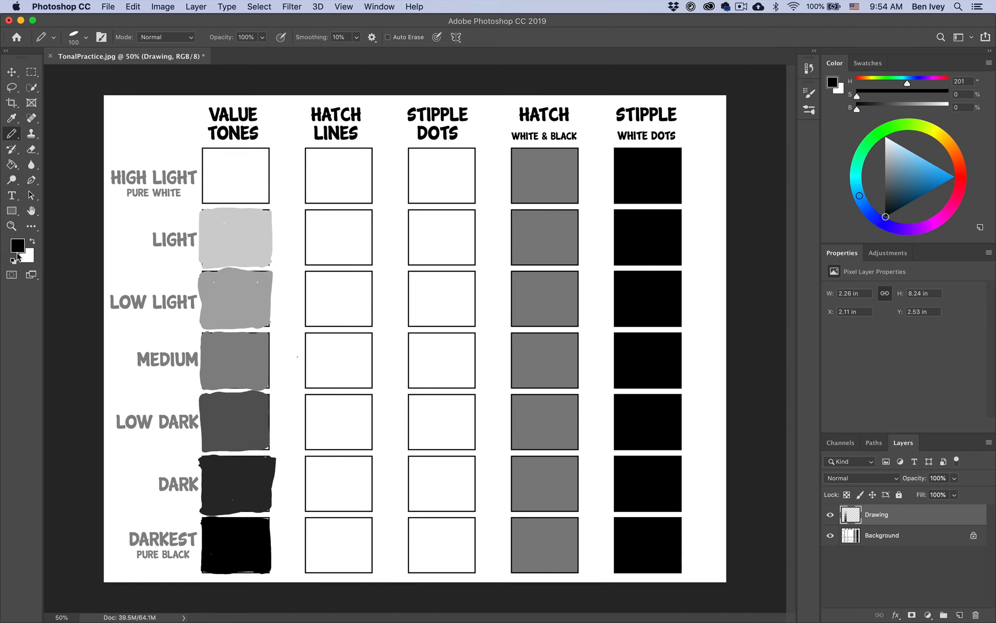
Set the foreground color to pure black in the Color Picker
{"action": "left_click", "coordinate": [18, 246]}
{"action": "left_click", "coordinate": [299, 320]}
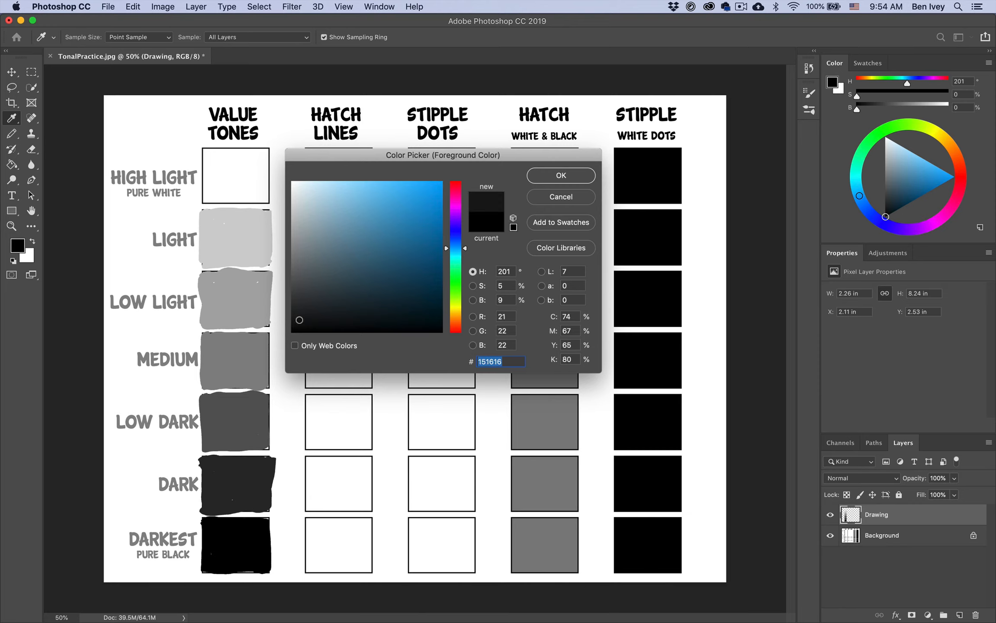
{"action": "left_click_drag", "start_coordinate": [299, 320], "coordinate": [286, 332]}
{"action": "left_click", "coordinate": [562, 176]}
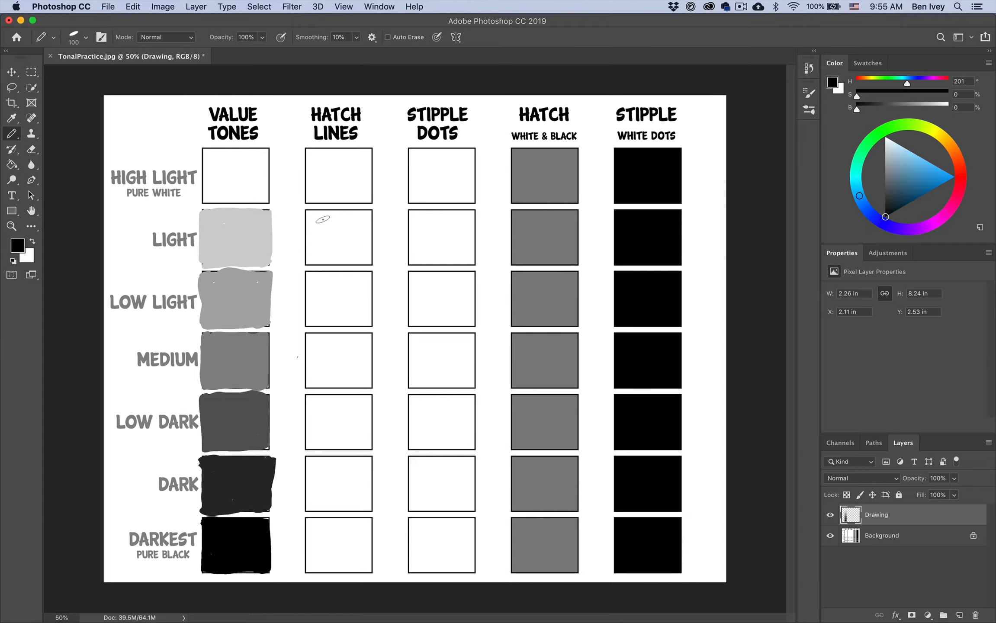
Try thick diagonal hatch strokes in the Light box of the Hatch Lines column
{"action": "mouse_move", "coordinate": [323, 219]}
{"action": "left_mouse_down"}
{"action": "mouse_move", "coordinate": [352, 279]}
{"action": "mouse_move", "coordinate": [367, 264]}
{"action": "left_mouse_up"}
{"action": "left_click_drag", "start_coordinate": [313, 222], "coordinate": [336, 273]}
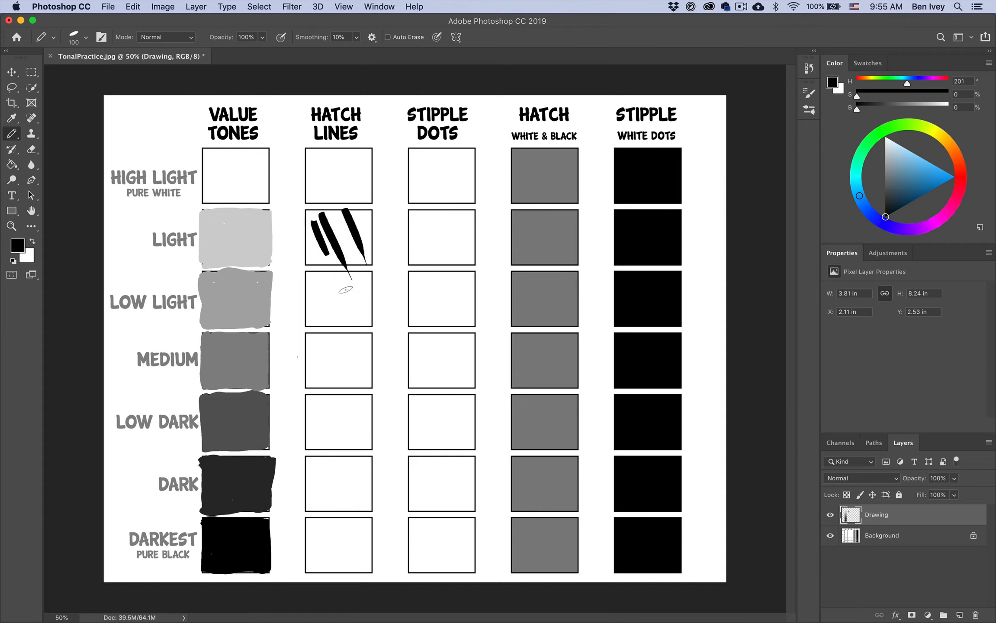
{"action": "left_click_drag", "start_coordinate": [307, 234], "coordinate": [327, 275]}
Reduce the Graphite Pencil size to 23 px
{"action": "left_click", "coordinate": [86, 38]}
{"action": "left_click_drag", "start_coordinate": [102, 76], "coordinate": [75, 80]}
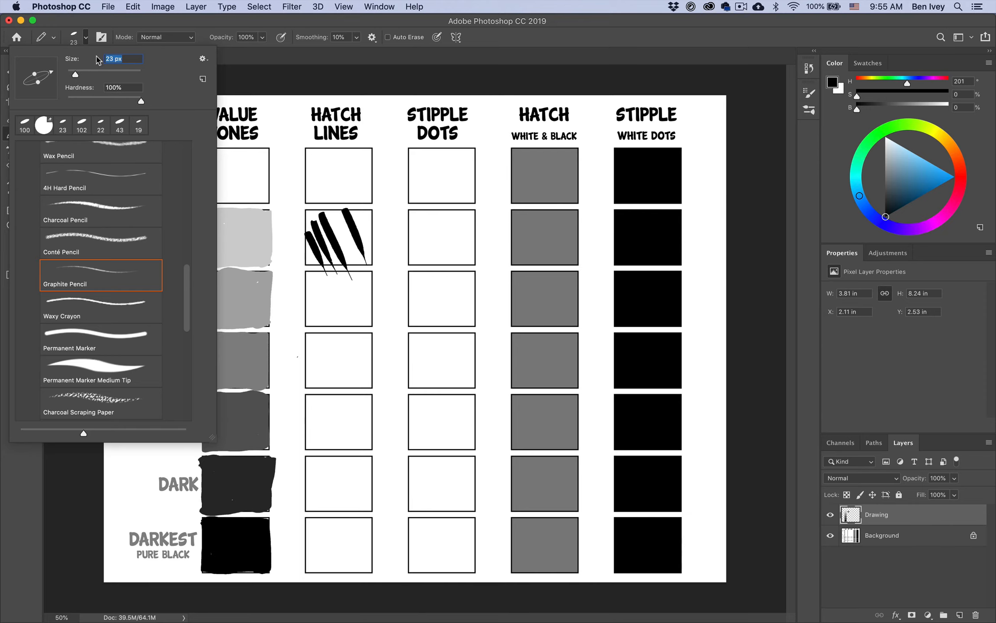
{"action": "left_click", "coordinate": [131, 20]}
Try thin diagonal hatch lines in the Low Light box of the Hatch Lines column and undo the last few strokes
{"action": "mouse_move", "coordinate": [308, 296]}
{"action": "left_mouse_down"}
{"action": "mouse_move", "coordinate": [326, 335]}
{"action": "mouse_move", "coordinate": [333, 330]}
{"action": "left_mouse_up"}
{"action": "mouse_move", "coordinate": [316, 276]}
{"action": "left_mouse_down"}
{"action": "mouse_move", "coordinate": [341, 330]}
{"action": "mouse_move", "coordinate": [347, 320]}
{"action": "mouse_move", "coordinate": [366, 333]}
{"action": "mouse_move", "coordinate": [370, 322]}
{"action": "left_mouse_up"}
{"action": "left_click_drag", "start_coordinate": [357, 278], "coordinate": [372, 303]}
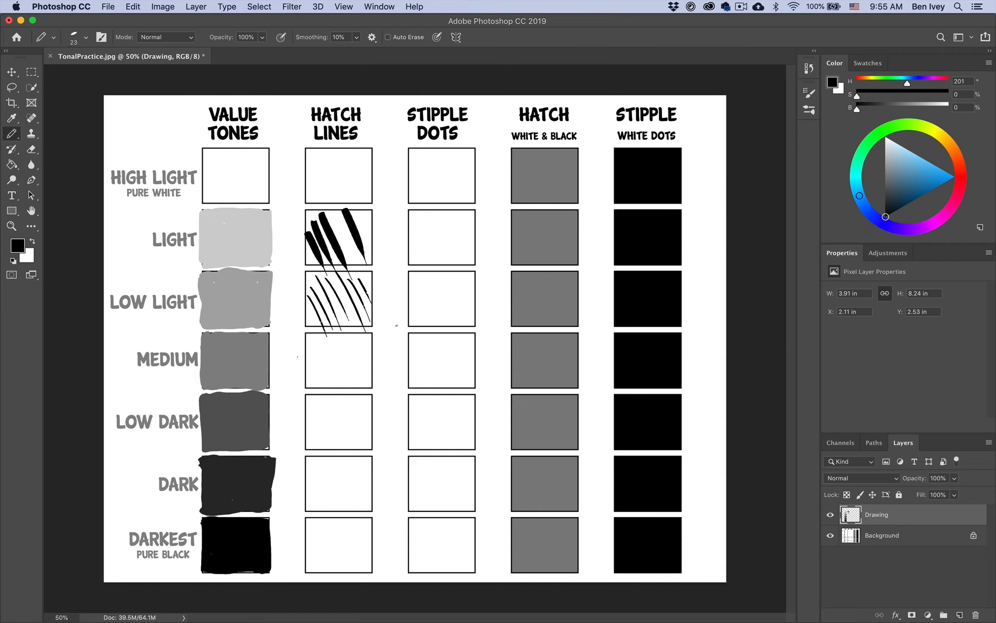
{"action": "key", "text": "super+z"}
{"action": "key", "text": "super+z"}
{"action": "key", "text": "super+z"}
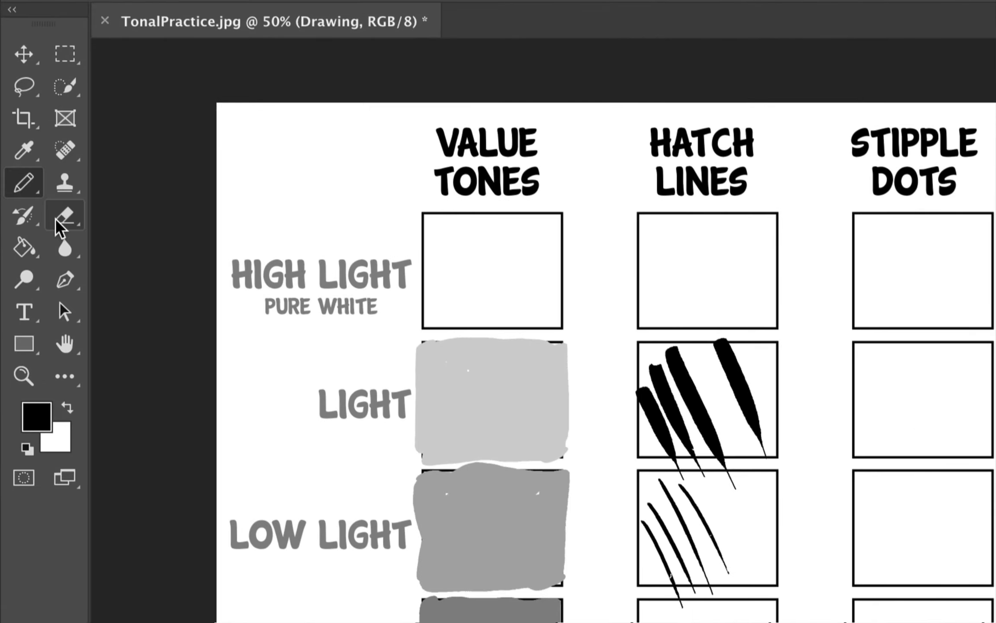
Erase all trial hatch lines in the Light and Low Light boxes using the Eraser Tool at 300 px
{"action": "left_click", "coordinate": [56, 222]}
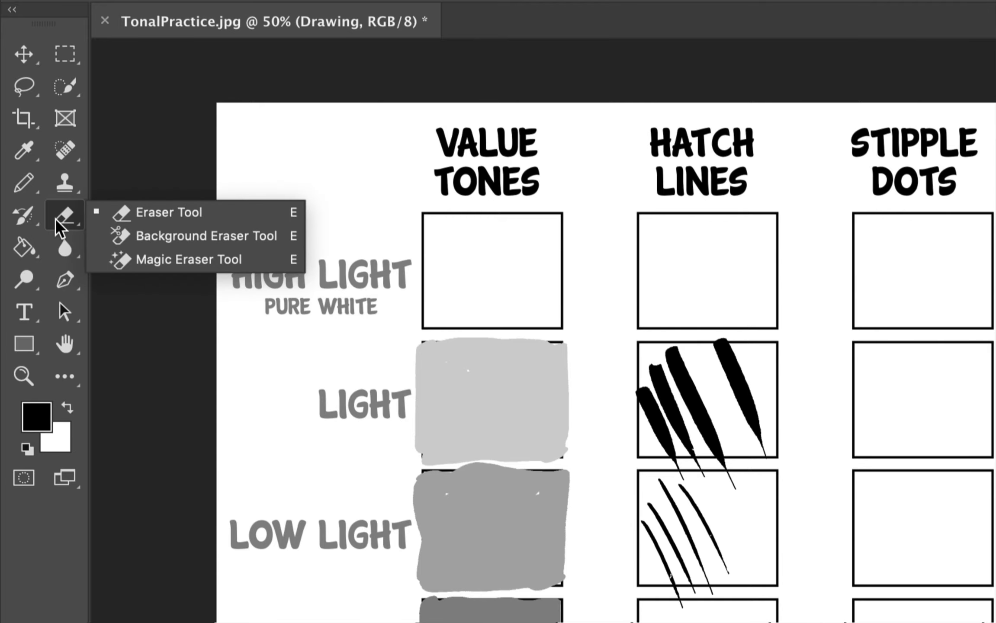
{"action": "left_click", "coordinate": [164, 216]}
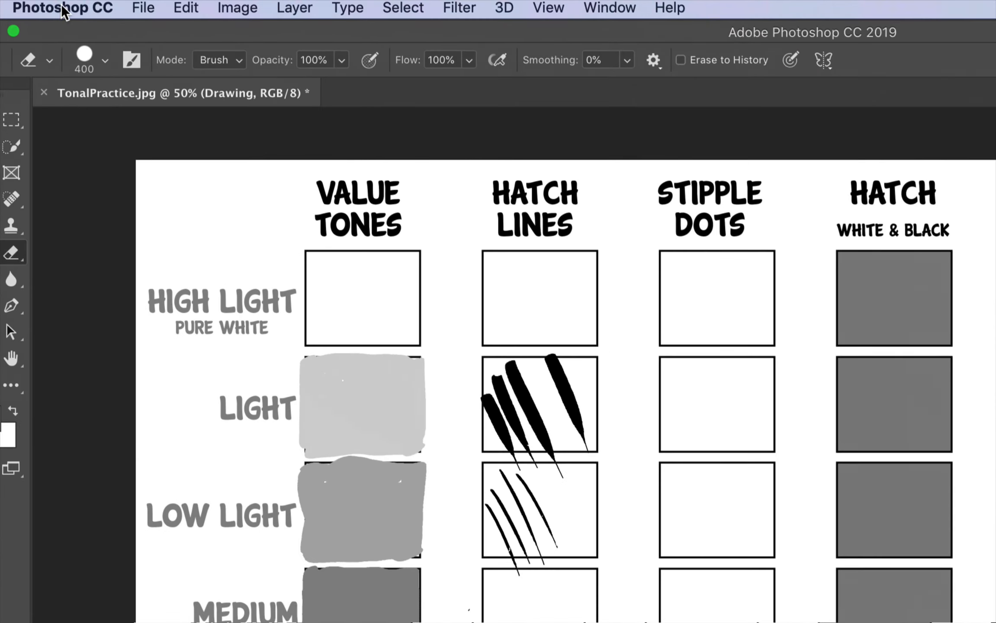
{"action": "left_click", "coordinate": [105, 60]}
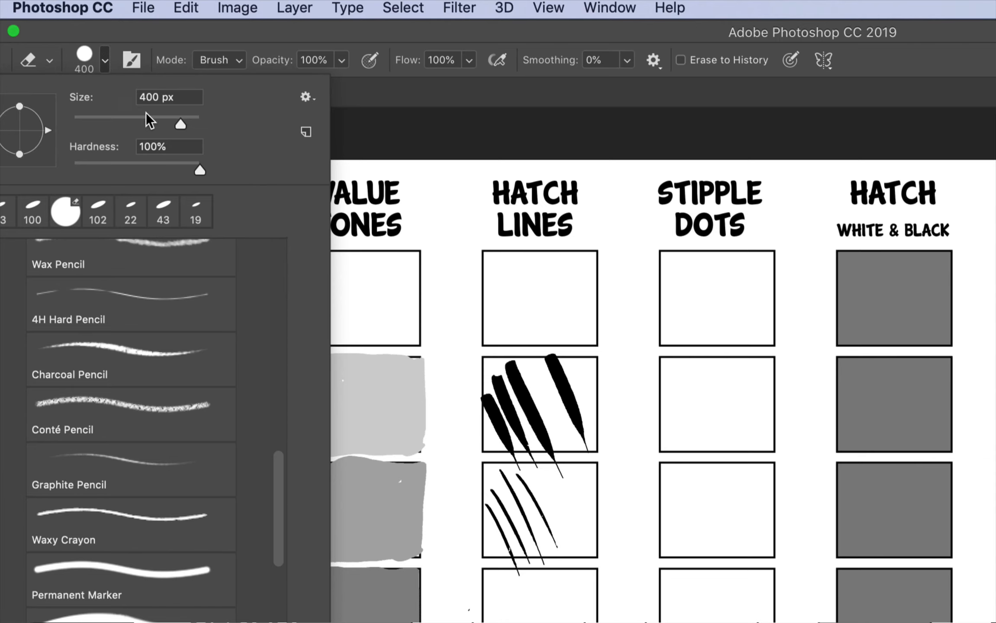
{"action": "left_click_drag", "start_coordinate": [191, 124], "coordinate": [174, 124]}
{"action": "left_click", "coordinate": [115, 29]}
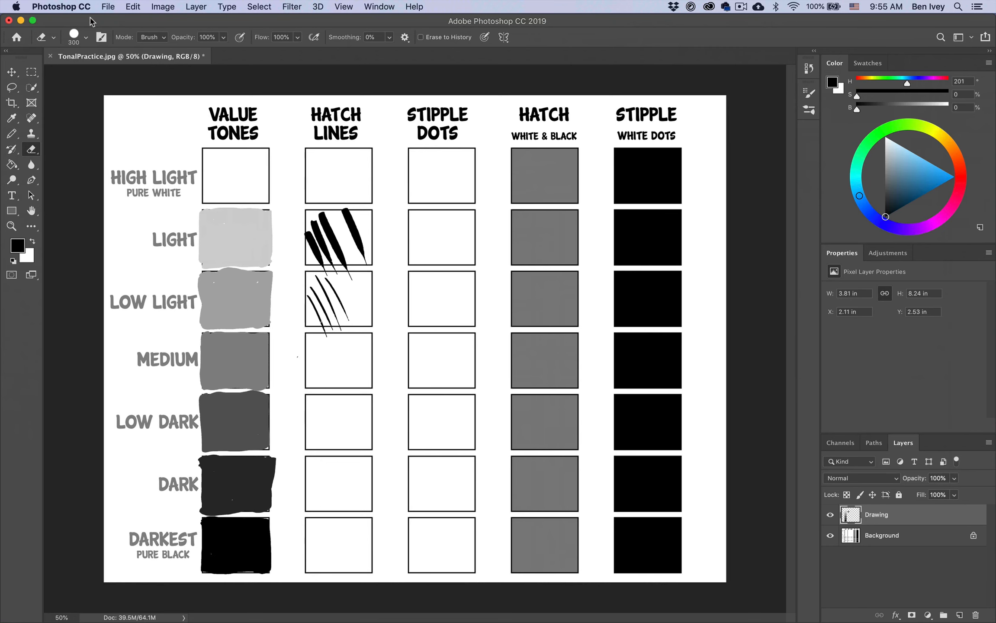
{"action": "left_click_drag", "start_coordinate": [552, 329], "coordinate": [551, 332]}
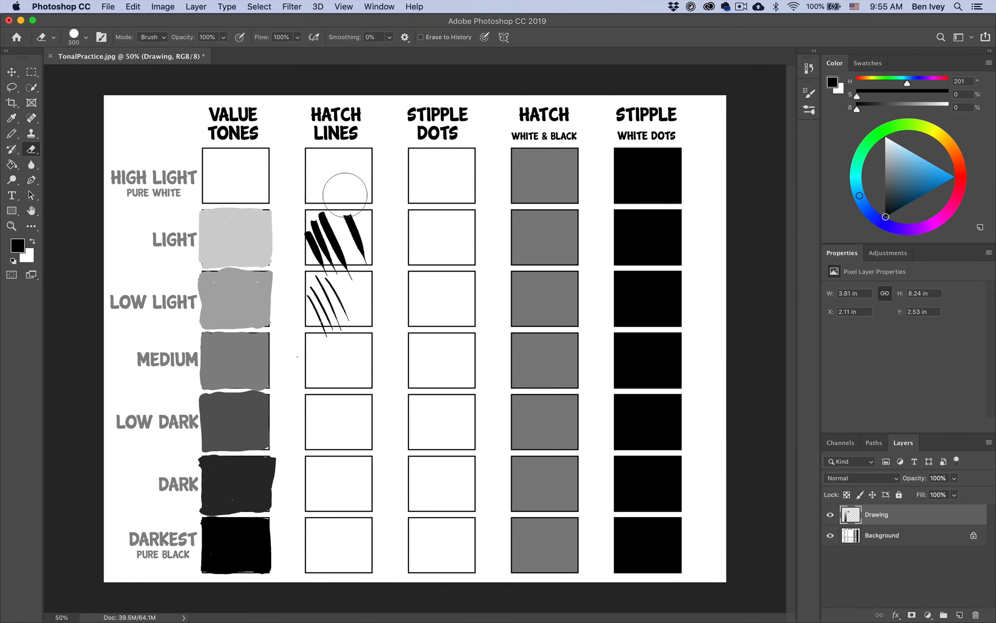
{"action": "mouse_move", "coordinate": [345, 195]}
{"action": "left_mouse_down"}
{"action": "mouse_move", "coordinate": [315, 229]}
{"action": "mouse_move", "coordinate": [305, 264]}
{"action": "mouse_move", "coordinate": [320, 297]}
{"action": "mouse_move", "coordinate": [359, 221]}
{"action": "mouse_move", "coordinate": [328, 330]}
{"action": "mouse_move", "coordinate": [316, 316]}
{"action": "mouse_move", "coordinate": [391, 411]}
{"action": "left_mouse_up"}
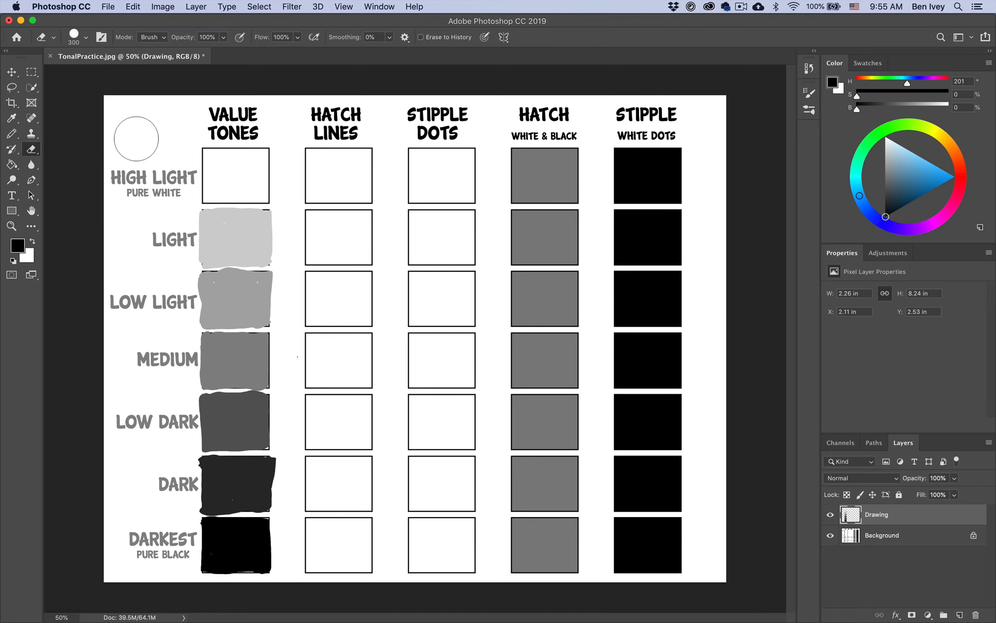
Hatch the Medium box of the Hatch Lines column with evenly spaced thin diagonal black lines using the Pencil Tool
{"action": "left_click", "coordinate": [11, 134]}
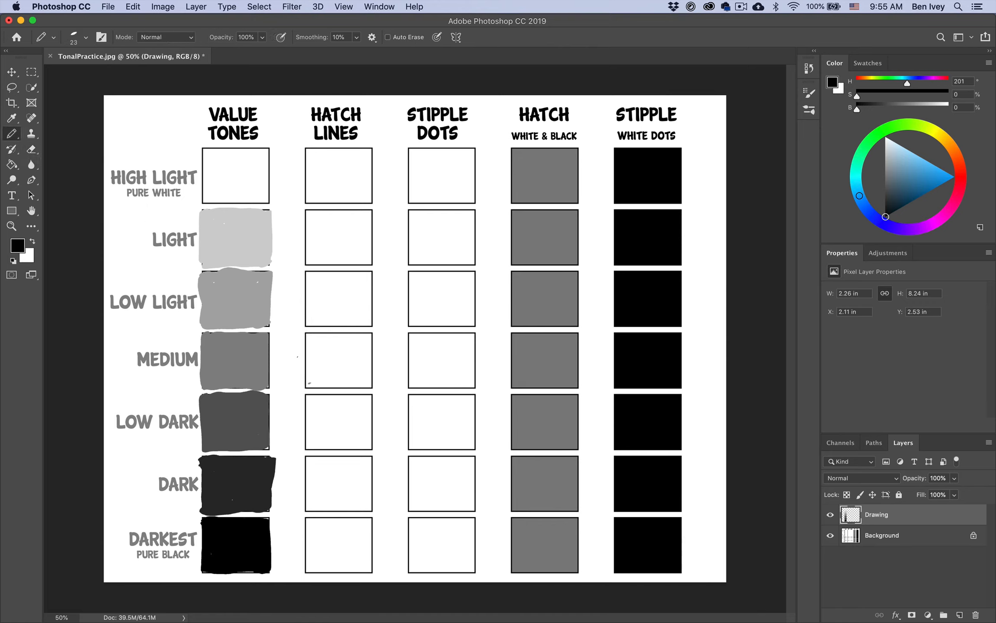
{"action": "left_click_drag", "start_coordinate": [305, 367], "coordinate": [334, 398]}
{"action": "left_click_drag", "start_coordinate": [306, 347], "coordinate": [345, 393]}
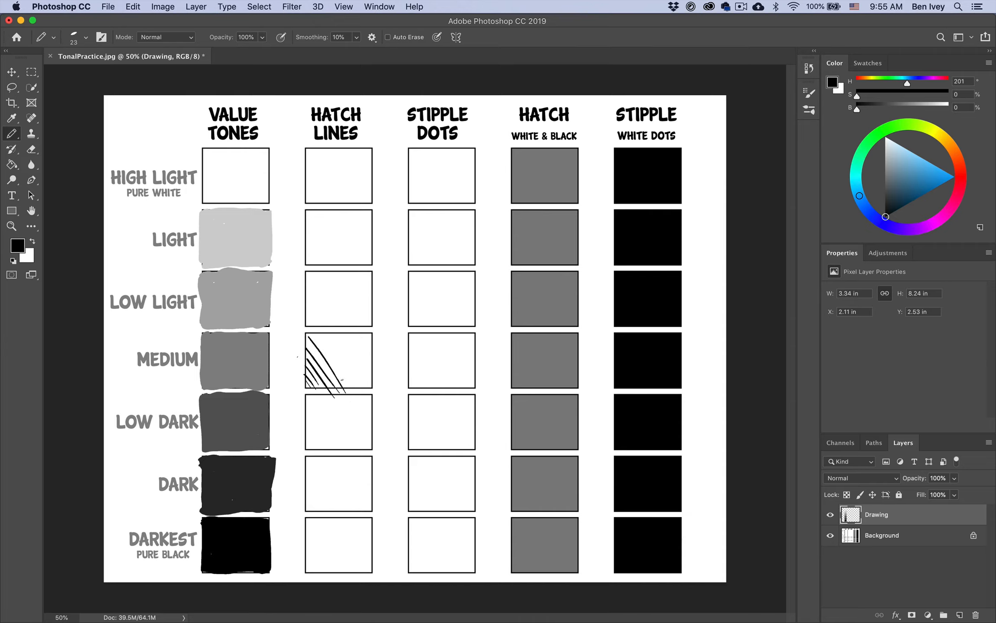
{"action": "mouse_move", "coordinate": [318, 332]}
{"action": "left_mouse_down"}
{"action": "mouse_move", "coordinate": [348, 392]}
{"action": "mouse_move", "coordinate": [376, 390]}
{"action": "mouse_move", "coordinate": [375, 366]}
{"action": "left_mouse_up"}
{"action": "mouse_move", "coordinate": [358, 330]}
{"action": "left_mouse_down"}
{"action": "mouse_move", "coordinate": [377, 356]}
{"action": "mouse_move", "coordinate": [374, 400]}
{"action": "left_mouse_up"}
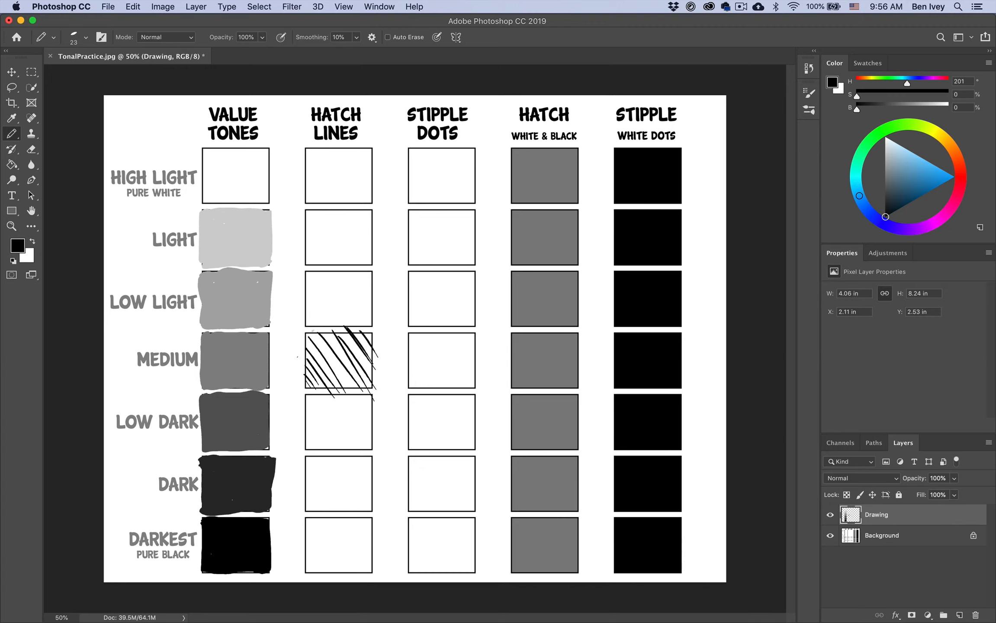
Fill the gaps in the Medium box of the Hatch Lines column with more black diagonal strokes running down to the right
{"action": "mouse_move", "coordinate": [315, 332]}
{"action": "left_mouse_down"}
{"action": "mouse_move", "coordinate": [359, 397]}
{"action": "mouse_move", "coordinate": [353, 385]}
{"action": "left_mouse_up"}
{"action": "left_click_drag", "start_coordinate": [309, 338], "coordinate": [341, 388]}
{"action": "mouse_move", "coordinate": [324, 334]}
{"action": "left_mouse_down"}
{"action": "mouse_move", "coordinate": [366, 393]}
{"action": "mouse_move", "coordinate": [327, 357]}
{"action": "mouse_move", "coordinate": [360, 402]}
{"action": "left_mouse_up"}
{"action": "left_click_drag", "start_coordinate": [361, 344], "coordinate": [374, 368]}
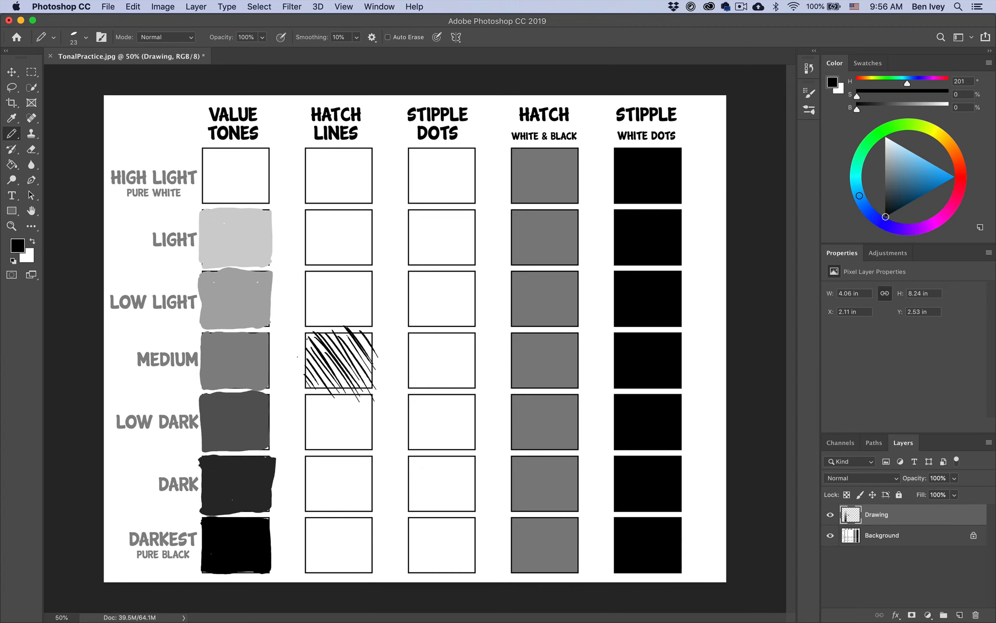
Cross-hatch the Medium box of the Hatch Lines column with opposing diagonals, and add extra strokes both ways to deepen its tone
{"action": "left_click_drag", "start_coordinate": [302, 351], "coordinate": [327, 329]}
{"action": "mouse_move", "coordinate": [298, 372]}
{"action": "left_mouse_down"}
{"action": "mouse_move", "coordinate": [334, 330]}
{"action": "mouse_move", "coordinate": [345, 327]}
{"action": "mouse_move", "coordinate": [352, 342]}
{"action": "left_mouse_up"}
{"action": "mouse_move", "coordinate": [326, 391]}
{"action": "left_mouse_down"}
{"action": "mouse_move", "coordinate": [359, 347]}
{"action": "mouse_move", "coordinate": [366, 355]}
{"action": "left_mouse_up"}
{"action": "left_click_drag", "start_coordinate": [351, 392], "coordinate": [375, 358]}
{"action": "left_click_drag", "start_coordinate": [313, 392], "coordinate": [356, 344]}
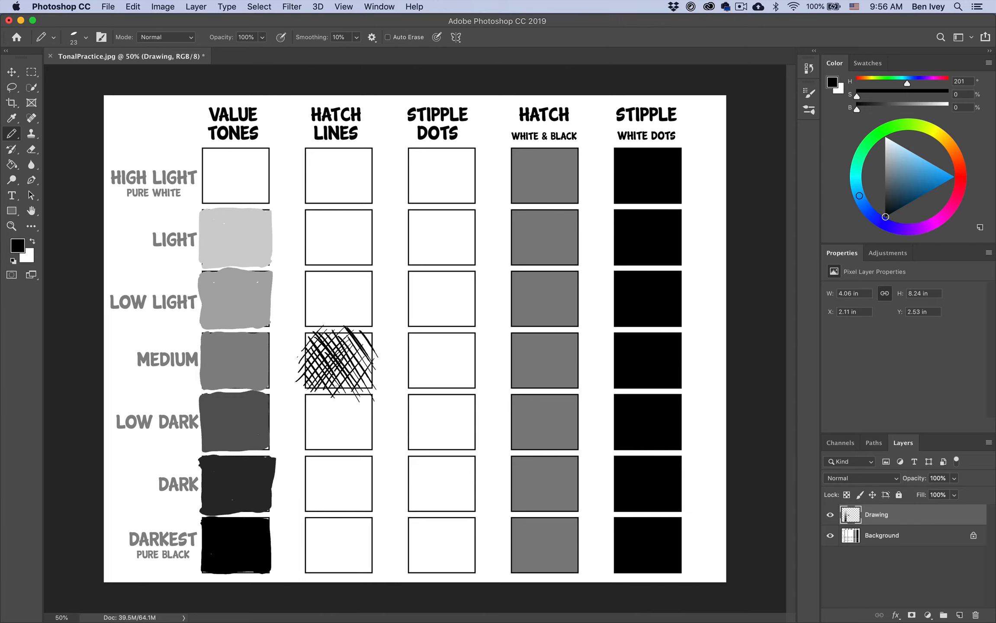
{"action": "mouse_move", "coordinate": [330, 396]}
{"action": "left_mouse_down"}
{"action": "mouse_move", "coordinate": [355, 359]}
{"action": "mouse_move", "coordinate": [368, 357]}
{"action": "left_mouse_up"}
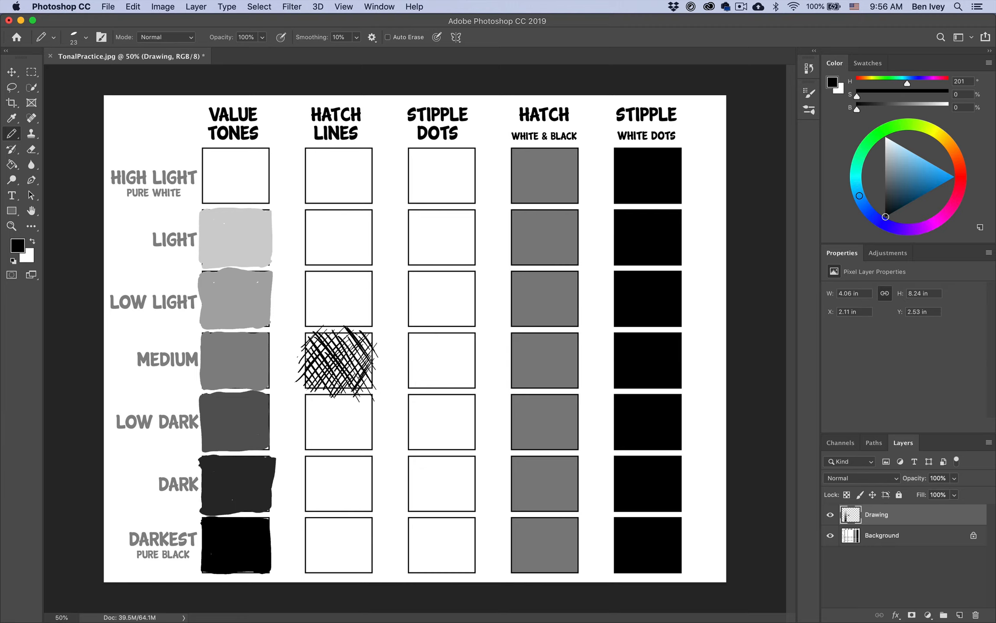
{"action": "mouse_move", "coordinate": [310, 332]}
{"action": "left_mouse_down"}
{"action": "mouse_move", "coordinate": [327, 386]}
{"action": "mouse_move", "coordinate": [338, 378]}
{"action": "left_mouse_up"}
{"action": "mouse_move", "coordinate": [333, 338]}
{"action": "left_mouse_down"}
{"action": "mouse_move", "coordinate": [347, 369]}
{"action": "mouse_move", "coordinate": [363, 375]}
{"action": "left_mouse_up"}
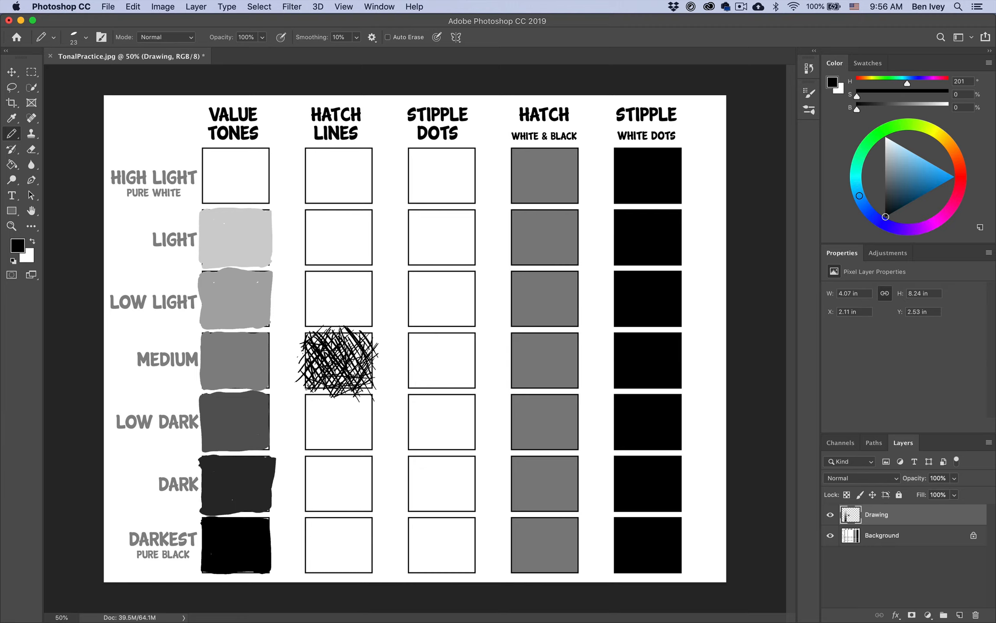
Cross-hatch the Low Light box of the Hatch Lines column with open, thin diagonal lines in both directions
{"action": "left_click_drag", "start_coordinate": [303, 309], "coordinate": [323, 340]}
{"action": "left_click_drag", "start_coordinate": [312, 271], "coordinate": [358, 329]}
{"action": "left_click_drag", "start_coordinate": [352, 270], "coordinate": [376, 308]}
{"action": "left_click_drag", "start_coordinate": [343, 266], "coordinate": [302, 308]}
{"action": "mouse_move", "coordinate": [371, 275]}
{"action": "left_mouse_down"}
{"action": "mouse_move", "coordinate": [320, 330]}
{"action": "mouse_move", "coordinate": [335, 333]}
{"action": "left_mouse_up"}
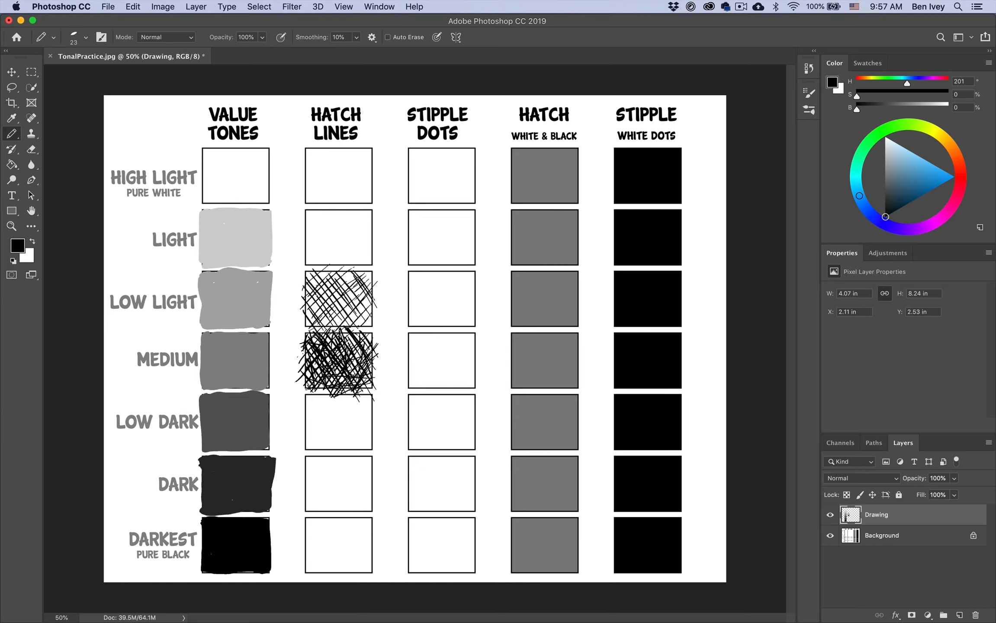
Hatch the Light box of the Hatch Lines column with sparse, thin diagonal lines crossing in both directions
{"action": "left_click_drag", "start_coordinate": [308, 234], "coordinate": [340, 275]}
{"action": "left_click_drag", "start_coordinate": [310, 248], "coordinate": [336, 279]}
{"action": "left_click_drag", "start_coordinate": [307, 209], "coordinate": [340, 256]}
{"action": "mouse_move", "coordinate": [357, 212]}
{"action": "left_mouse_down"}
{"action": "mouse_move", "coordinate": [372, 241]}
{"action": "mouse_move", "coordinate": [340, 263]}
{"action": "left_mouse_up"}
Cross-hatch the Low Dark box of the Hatch Lines column with dense layered diagonals, darker than the Medium box
{"action": "left_click_drag", "start_coordinate": [298, 428], "coordinate": [326, 464]}
{"action": "left_click_drag", "start_coordinate": [318, 393], "coordinate": [370, 453]}
{"action": "mouse_move", "coordinate": [357, 392]}
{"action": "left_mouse_down"}
{"action": "mouse_move", "coordinate": [378, 430]}
{"action": "mouse_move", "coordinate": [303, 428]}
{"action": "left_mouse_up"}
{"action": "left_click_drag", "start_coordinate": [357, 392], "coordinate": [306, 452]}
{"action": "left_click_drag", "start_coordinate": [375, 402], "coordinate": [323, 453]}
{"action": "mouse_move", "coordinate": [378, 432]}
{"action": "left_mouse_down"}
{"action": "mouse_move", "coordinate": [351, 454]}
{"action": "mouse_move", "coordinate": [342, 448]}
{"action": "left_mouse_up"}
{"action": "mouse_move", "coordinate": [305, 395]}
{"action": "left_mouse_down"}
{"action": "mouse_move", "coordinate": [324, 435]}
{"action": "mouse_move", "coordinate": [362, 451]}
{"action": "left_mouse_up"}
{"action": "mouse_move", "coordinate": [375, 393]}
{"action": "left_mouse_down"}
{"action": "mouse_move", "coordinate": [360, 428]}
{"action": "mouse_move", "coordinate": [328, 454]}
{"action": "left_mouse_up"}
{"action": "left_click_drag", "start_coordinate": [337, 405], "coordinate": [355, 436]}
{"action": "mouse_move", "coordinate": [365, 401]}
{"action": "left_mouse_down"}
{"action": "mouse_move", "coordinate": [341, 449]}
{"action": "mouse_move", "coordinate": [313, 453]}
{"action": "left_mouse_up"}
{"action": "left_click_drag", "start_coordinate": [335, 394], "coordinate": [298, 420]}
{"action": "left_click_drag", "start_coordinate": [375, 400], "coordinate": [367, 435]}
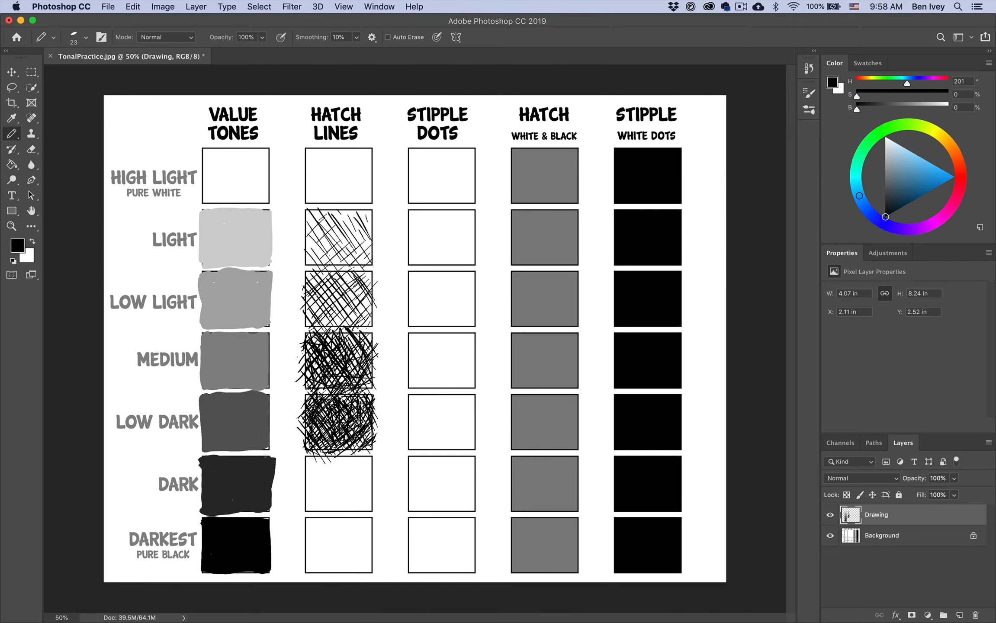
Cross-hatch the Dark box of the Hatch Lines column with heavy overlapping strokes that leave only small white gaps
{"action": "left_click_drag", "start_coordinate": [304, 492], "coordinate": [312, 501]}
{"action": "left_click_drag", "start_coordinate": [304, 502], "coordinate": [317, 517]}
{"action": "left_click_drag", "start_coordinate": [307, 475], "coordinate": [331, 517]}
{"action": "left_click_drag", "start_coordinate": [336, 461], "coordinate": [367, 504]}
{"action": "mouse_move", "coordinate": [357, 460]}
{"action": "left_mouse_down"}
{"action": "mouse_move", "coordinate": [373, 483]}
{"action": "mouse_move", "coordinate": [342, 510]}
{"action": "left_mouse_up"}
{"action": "mouse_move", "coordinate": [334, 462]}
{"action": "left_mouse_down"}
{"action": "mouse_move", "coordinate": [300, 498]}
{"action": "mouse_move", "coordinate": [330, 518]}
{"action": "mouse_move", "coordinate": [373, 475]}
{"action": "left_mouse_up"}
{"action": "left_click_drag", "start_coordinate": [332, 468], "coordinate": [355, 500]}
{"action": "left_click_drag", "start_coordinate": [330, 448], "coordinate": [298, 478]}
{"action": "left_click_drag", "start_coordinate": [369, 475], "coordinate": [355, 503]}
{"action": "mouse_move", "coordinate": [324, 449]}
{"action": "left_mouse_down"}
{"action": "mouse_move", "coordinate": [302, 465]}
{"action": "mouse_move", "coordinate": [354, 482]}
{"action": "left_mouse_up"}
{"action": "left_click_drag", "start_coordinate": [304, 473], "coordinate": [309, 502]}
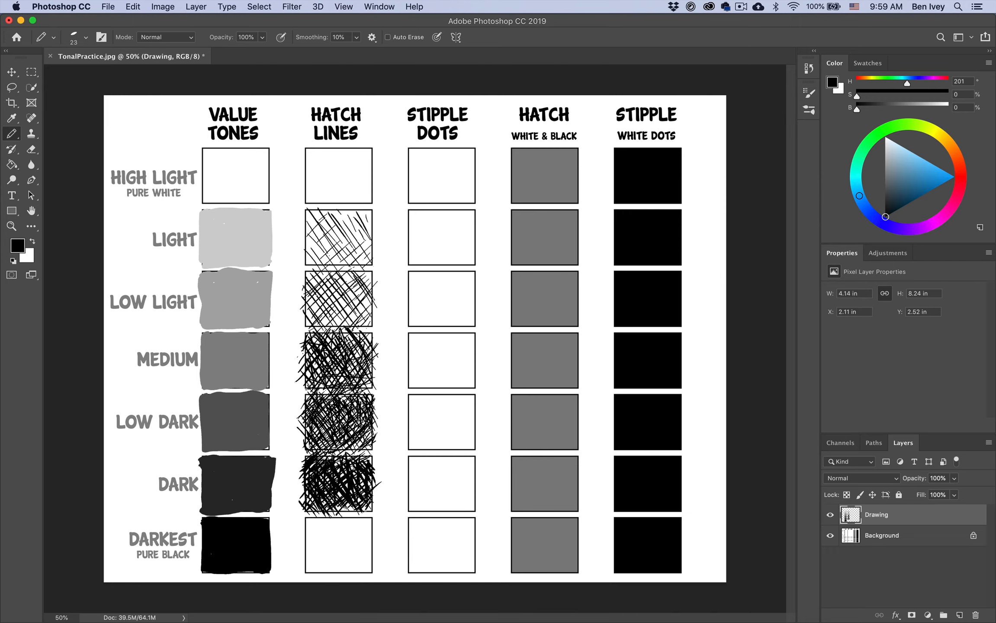
{"action": "left_click_drag", "start_coordinate": [371, 502], "coordinate": [343, 514]}
{"action": "left_click_drag", "start_coordinate": [355, 455], "coordinate": [373, 466]}
{"action": "left_click_drag", "start_coordinate": [349, 501], "coordinate": [328, 515]}
Cross-hatch the Darkest box of the Hatch Lines column and fill its remaining white gaps until it is nearly solid black
{"action": "left_click_drag", "start_coordinate": [376, 491], "coordinate": [303, 541]}
{"action": "left_click_drag", "start_coordinate": [333, 519], "coordinate": [368, 571]}
{"action": "left_click_drag", "start_coordinate": [377, 512], "coordinate": [338, 556]}
{"action": "mouse_move", "coordinate": [341, 517]}
{"action": "left_mouse_down"}
{"action": "mouse_move", "coordinate": [305, 574]}
{"action": "mouse_move", "coordinate": [315, 569]}
{"action": "left_mouse_up"}
{"action": "mouse_move", "coordinate": [352, 512]}
{"action": "left_mouse_down"}
{"action": "mouse_move", "coordinate": [306, 546]}
{"action": "mouse_move", "coordinate": [339, 575]}
{"action": "left_mouse_up"}
{"action": "left_click_drag", "start_coordinate": [372, 541], "coordinate": [359, 578]}
{"action": "left_click_drag", "start_coordinate": [336, 515], "coordinate": [313, 551]}
{"action": "left_click_drag", "start_coordinate": [303, 550], "coordinate": [320, 574]}
{"action": "left_click_drag", "start_coordinate": [355, 513], "coordinate": [378, 531]}
{"action": "left_click_drag", "start_coordinate": [371, 564], "coordinate": [345, 572]}
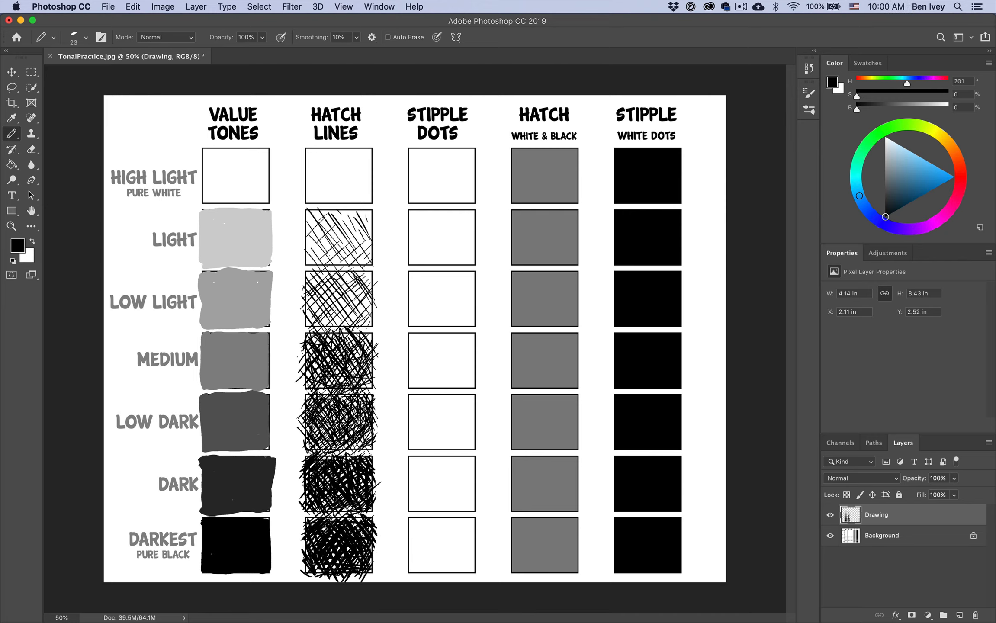
{"action": "left_click_drag", "start_coordinate": [315, 538], "coordinate": [306, 554]}
{"action": "left_click_drag", "start_coordinate": [336, 514], "coordinate": [308, 524]}
{"action": "mouse_move", "coordinate": [321, 535]}
{"action": "left_mouse_down"}
{"action": "mouse_move", "coordinate": [311, 548]}
{"action": "mouse_move", "coordinate": [347, 563]}
{"action": "left_mouse_up"}
{"action": "left_click_drag", "start_coordinate": [374, 559], "coordinate": [359, 573]}
{"action": "left_click_drag", "start_coordinate": [325, 563], "coordinate": [315, 573]}
{"action": "left_click_drag", "start_coordinate": [347, 516], "coordinate": [335, 531]}
{"action": "left_click_drag", "start_coordinate": [328, 525], "coordinate": [321, 531]}
{"action": "left_click_drag", "start_coordinate": [373, 561], "coordinate": [363, 569]}
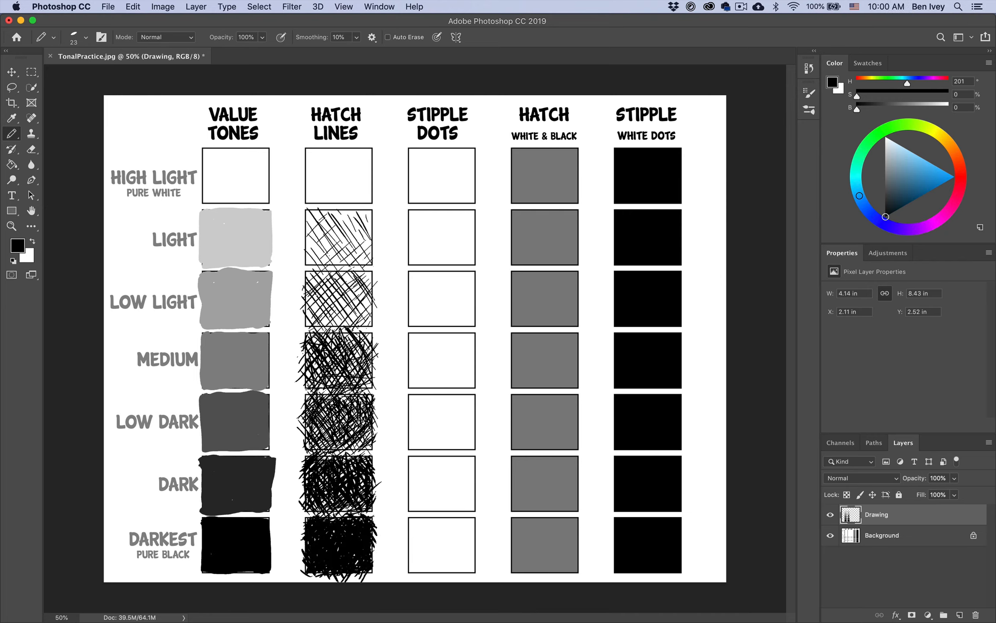
Darken the Dark, Low Dark and Medium boxes of the Hatch Lines column with additional diagonal strokes over their lighter gaps
{"action": "left_click_drag", "start_coordinate": [315, 464], "coordinate": [305, 478]}
{"action": "left_click_drag", "start_coordinate": [379, 482], "coordinate": [364, 500]}
{"action": "left_click_drag", "start_coordinate": [316, 396], "coordinate": [306, 419]}
{"action": "mouse_move", "coordinate": [365, 412]}
{"action": "left_mouse_down"}
{"action": "mouse_move", "coordinate": [334, 440]}
{"action": "mouse_move", "coordinate": [342, 454]}
{"action": "left_mouse_up"}
{"action": "mouse_move", "coordinate": [376, 397]}
{"action": "left_mouse_down"}
{"action": "mouse_move", "coordinate": [368, 435]}
{"action": "mouse_move", "coordinate": [308, 446]}
{"action": "left_mouse_up"}
{"action": "mouse_move", "coordinate": [365, 472]}
{"action": "left_mouse_down"}
{"action": "mouse_move", "coordinate": [359, 493]}
{"action": "mouse_move", "coordinate": [312, 511]}
{"action": "left_mouse_up"}
{"action": "left_click_drag", "start_coordinate": [359, 496], "coordinate": [343, 514]}
{"action": "left_click_drag", "start_coordinate": [325, 415], "coordinate": [312, 441]}
{"action": "left_click_drag", "start_coordinate": [326, 383], "coordinate": [316, 394]}
{"action": "left_click_drag", "start_coordinate": [328, 357], "coordinate": [318, 374]}
{"action": "left_click_drag", "start_coordinate": [375, 376], "coordinate": [355, 393]}
{"action": "left_click_drag", "start_coordinate": [359, 351], "coordinate": [352, 362]}
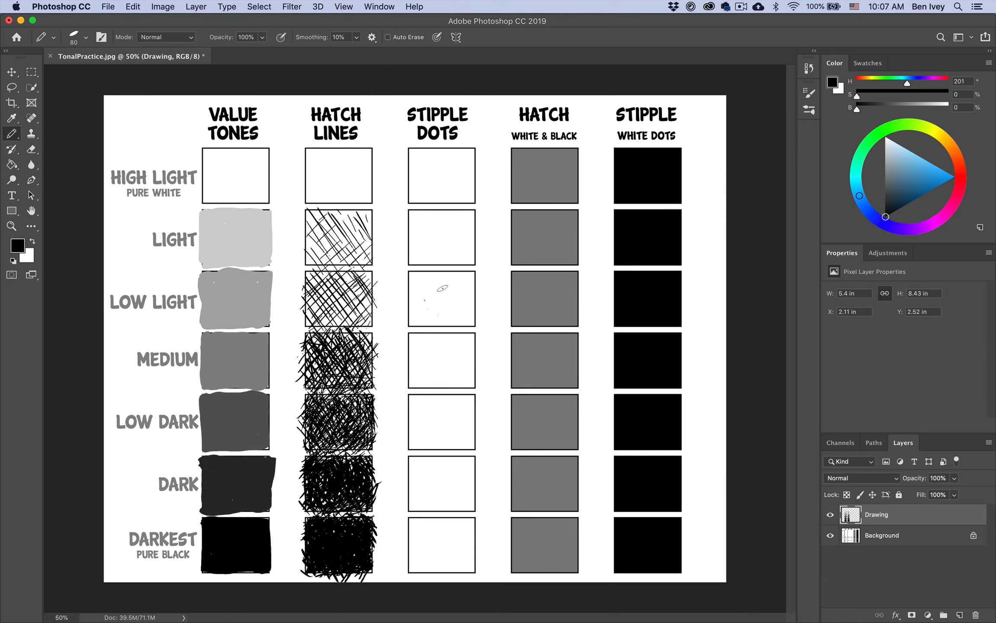
Try stippling the Light box of the Stipple Dots column with the Graphite Pencil at 80 px
{"action": "left_click", "coordinate": [426, 234]}
{"action": "mouse_move", "coordinate": [433, 233]}
{"action": "left_mouse_down"}
{"action": "mouse_move", "coordinate": [443, 238]}
{"action": "mouse_move", "coordinate": [431, 254]}
{"action": "mouse_move", "coordinate": [452, 251]}
{"action": "left_mouse_up"}
{"action": "left_click", "coordinate": [439, 245]}
{"action": "left_click", "coordinate": [432, 241]}
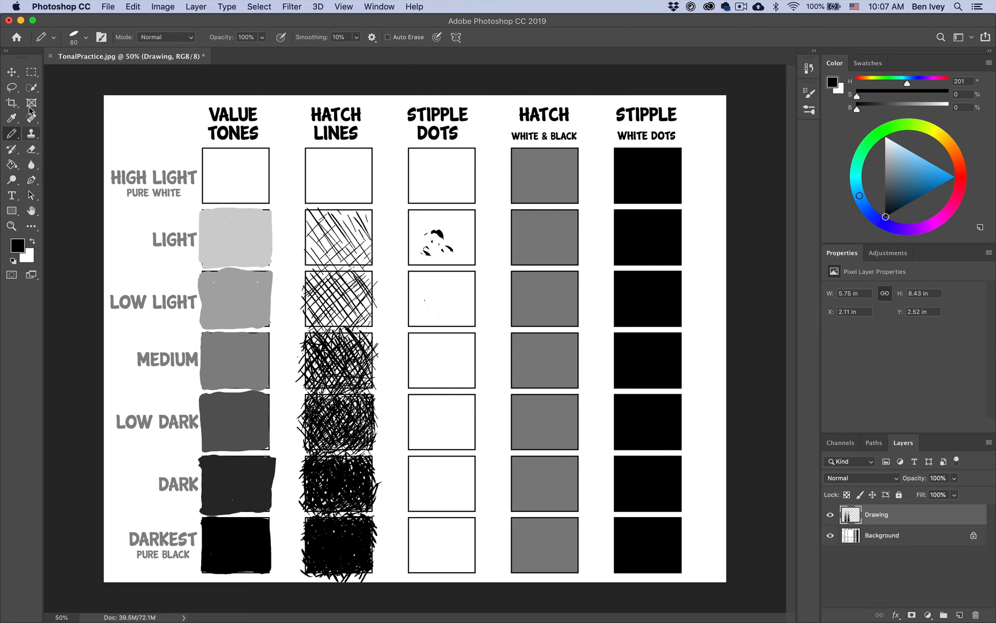
Delete the trial marks from the Light box of the Stipple Dots column using a rectangular marquee selection, and deselect
{"action": "left_click", "coordinate": [32, 72]}
{"action": "left_click_drag", "start_coordinate": [401, 211], "coordinate": [478, 276]}
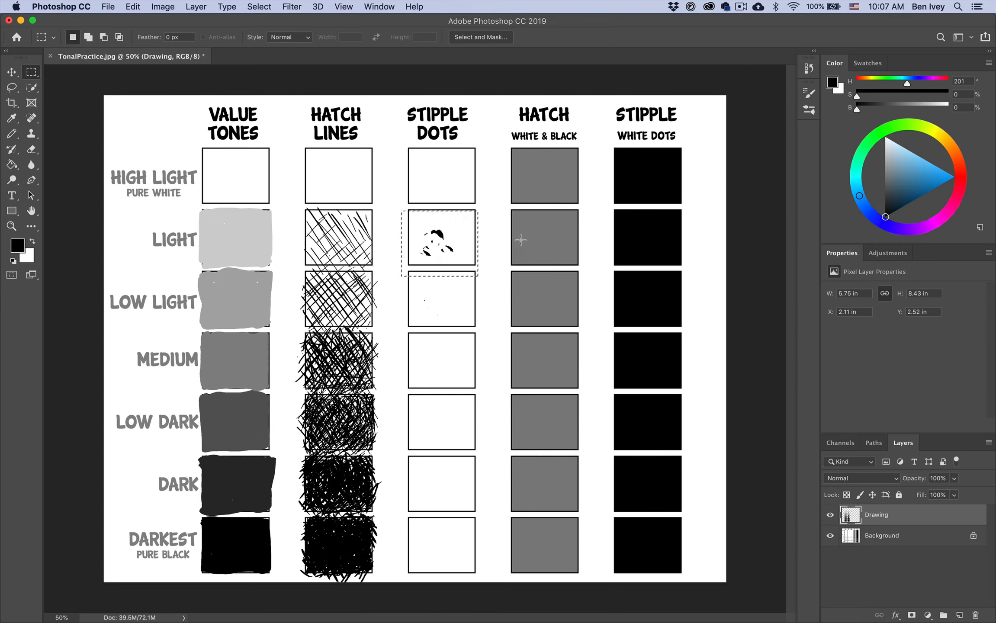
{"action": "key", "text": "Delete"}
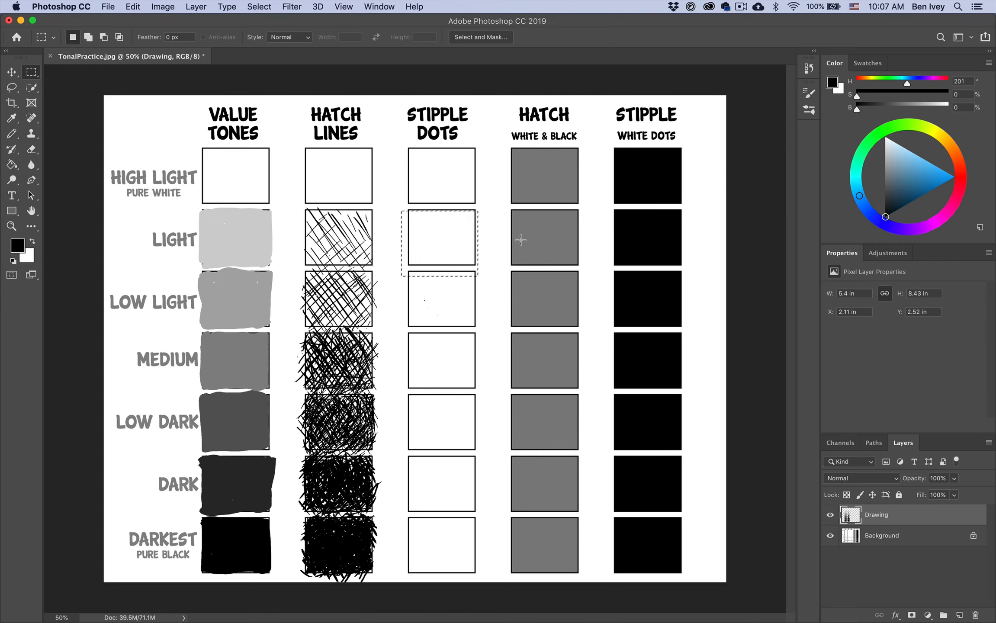
{"action": "key", "text": "super+d"}
Switch the Pencil Tool to the Permanent Marker brush and set its size to 36 px
{"action": "key", "text": "b"}
{"action": "left_click", "coordinate": [86, 37]}
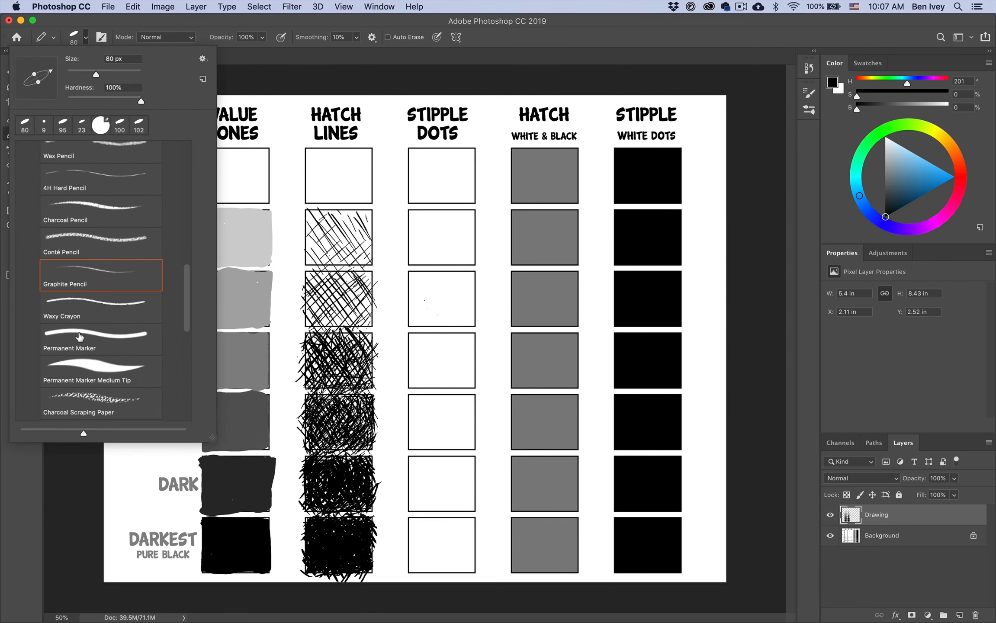
{"action": "left_click", "coordinate": [63, 340]}
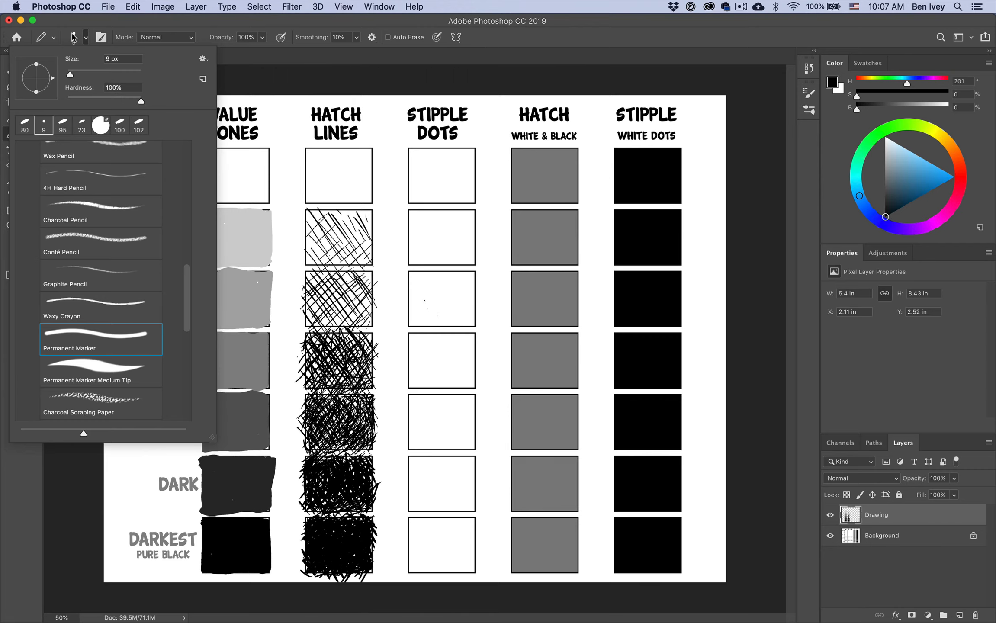
{"action": "left_click_drag", "start_coordinate": [70, 75], "coordinate": [80, 74]}
{"action": "left_click", "coordinate": [94, 27]}
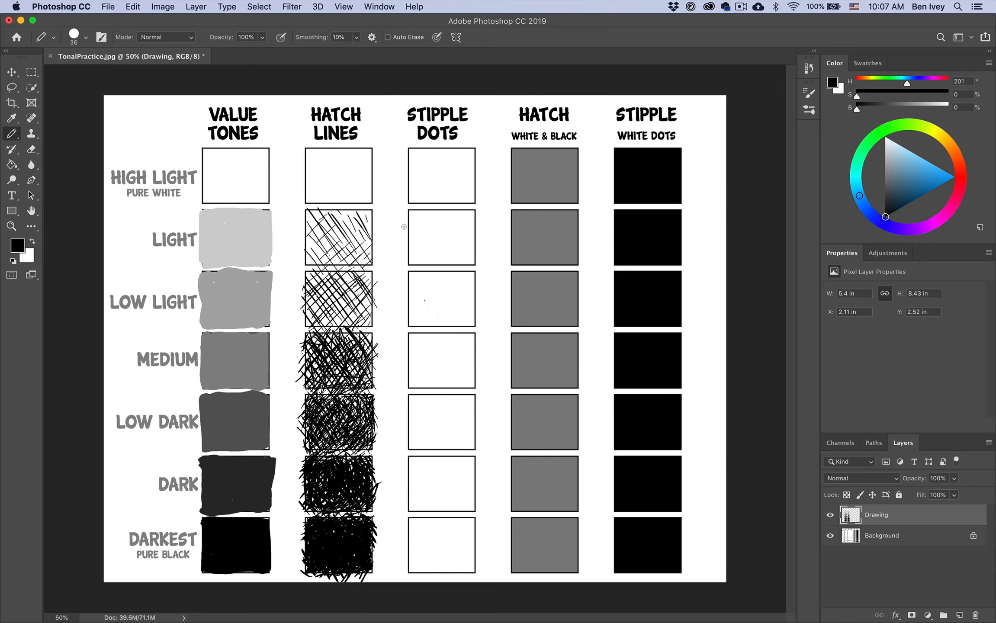
Stipple the Low Light box of the Stipple Dots column with scattered round black dots across its whole area
{"action": "left_click", "coordinate": [452, 299]}
{"action": "left_click", "coordinate": [461, 309]}
{"action": "left_click", "coordinate": [441, 311]}
{"action": "left_click", "coordinate": [445, 299]}
{"action": "left_click", "coordinate": [443, 283]}
{"action": "left_click", "coordinate": [456, 284]}
{"action": "left_click", "coordinate": [465, 285]}
{"action": "left_click", "coordinate": [447, 288]}
{"action": "left_click", "coordinate": [432, 279]}
{"action": "left_click", "coordinate": [422, 306]}
{"action": "left_click", "coordinate": [467, 303]}
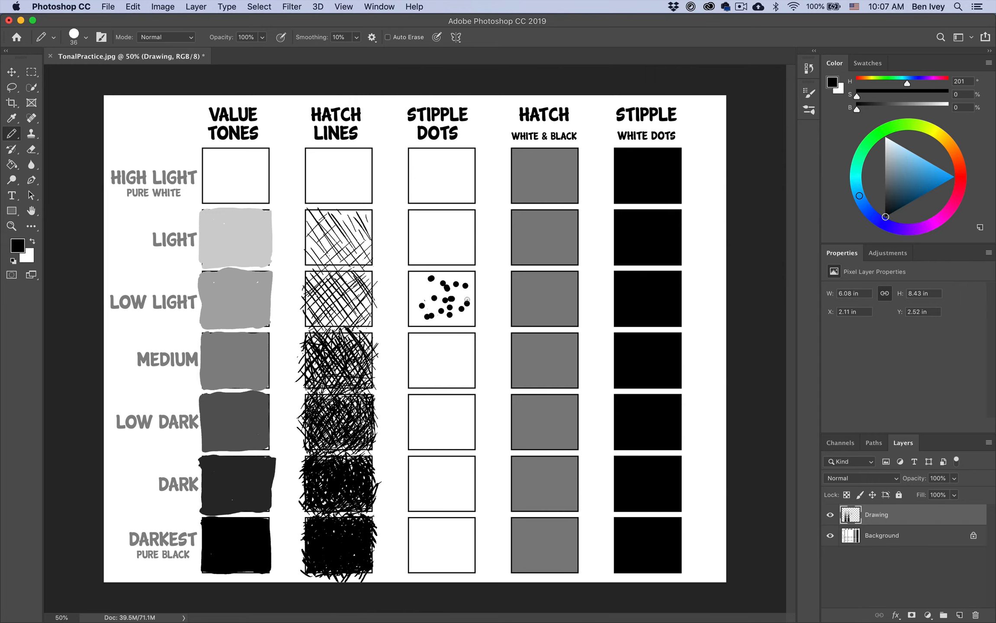
{"action": "left_click", "coordinate": [468, 295]}
{"action": "left_click", "coordinate": [462, 318]}
{"action": "left_click", "coordinate": [447, 309]}
{"action": "left_click", "coordinate": [437, 290]}
{"action": "left_click", "coordinate": [423, 290]}
{"action": "left_click", "coordinate": [420, 305]}
{"action": "left_click", "coordinate": [419, 309]}
{"action": "left_click", "coordinate": [416, 287]}
{"action": "left_click", "coordinate": [431, 289]}
{"action": "left_click", "coordinate": [438, 301]}
{"action": "left_click", "coordinate": [426, 298]}
{"action": "left_click", "coordinate": [431, 307]}
{"action": "left_click", "coordinate": [440, 314]}
{"action": "left_click", "coordinate": [441, 326]}
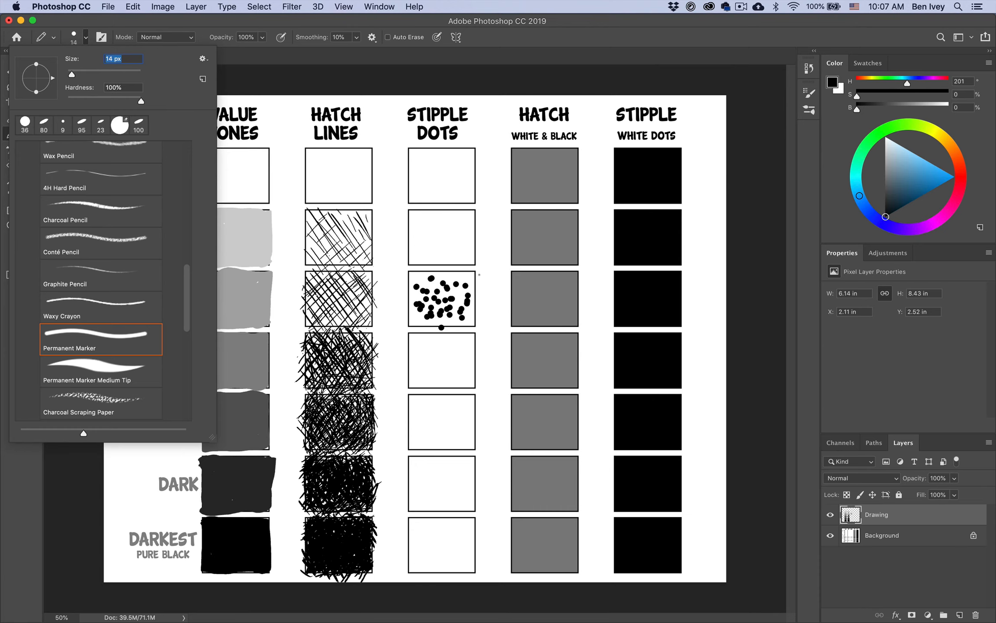
Set the Permanent Marker size to 14 px for adding smaller stipple dots
{"action": "key", "text": "Return"}
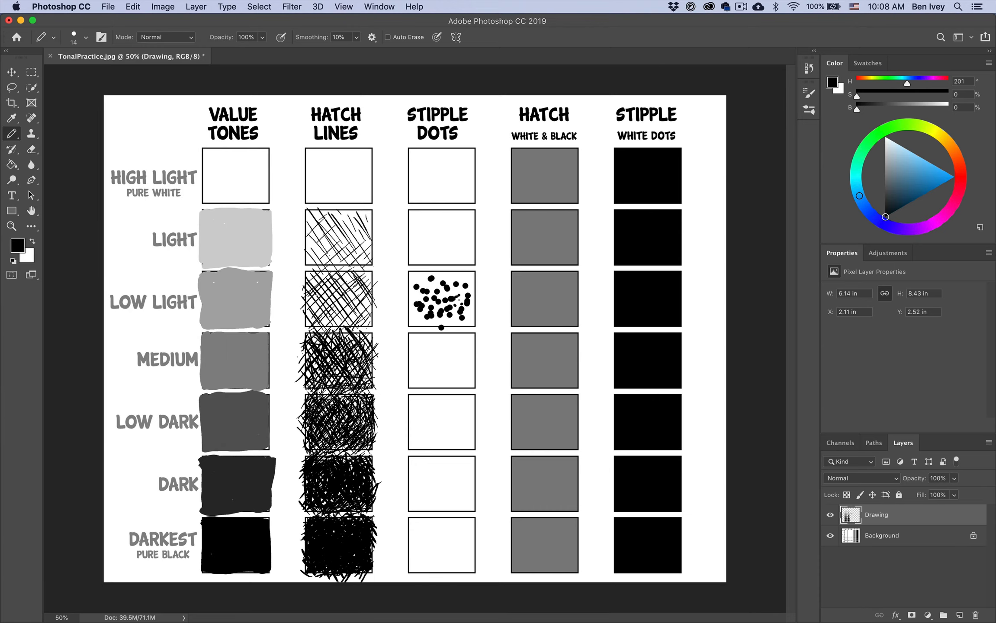
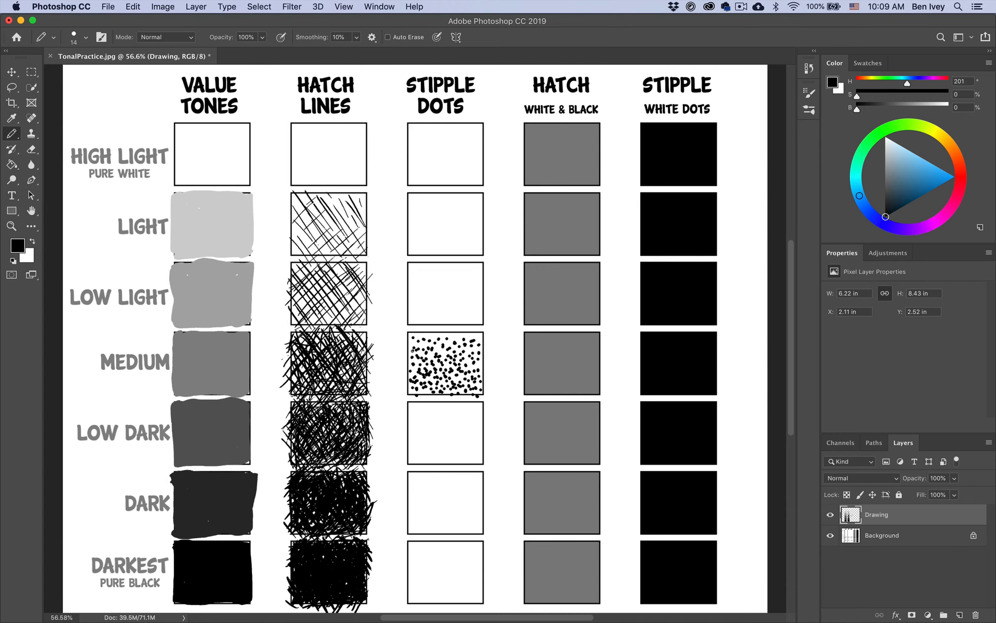
Stipple 14 px black dots into the gaps of the Medium box in the Stipple Dots column
{"action": "left_click", "coordinate": [410, 342]}
{"action": "left_click", "coordinate": [436, 340]}
{"action": "left_click", "coordinate": [416, 368]}
{"action": "left_click", "coordinate": [411, 361]}
{"action": "left_click", "coordinate": [426, 394]}
{"action": "left_click", "coordinate": [459, 339]}
{"action": "left_click", "coordinate": [481, 337]}
{"action": "left_click", "coordinate": [469, 361]}
Set the Permanent Marker size to 9 px, add tiny dots to the Medium stipple box, and undo the last one
{"action": "left_click", "coordinate": [86, 38]}
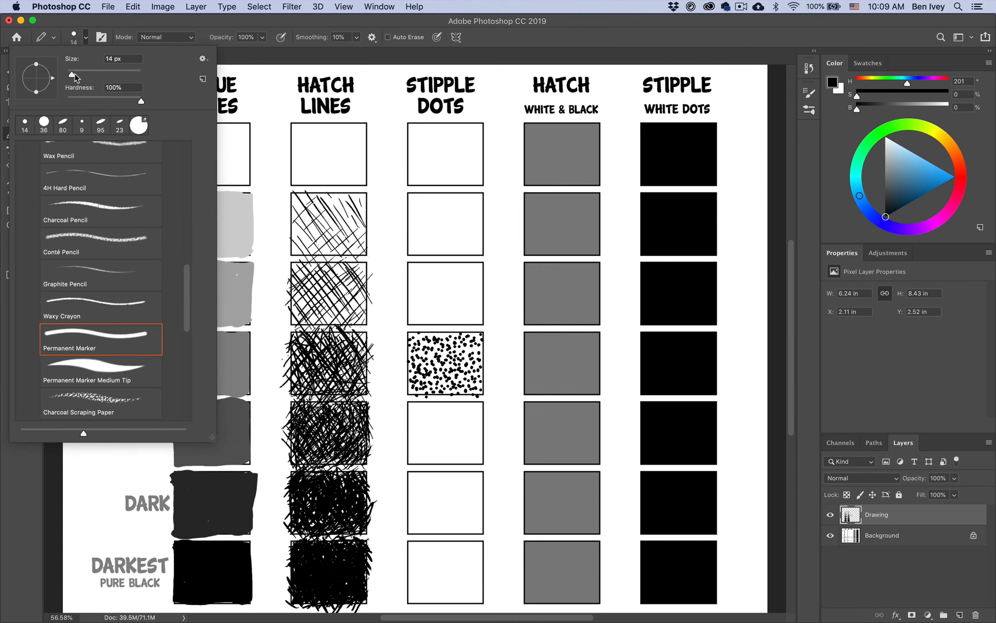
{"action": "left_click_drag", "start_coordinate": [75, 77], "coordinate": [72, 76]}
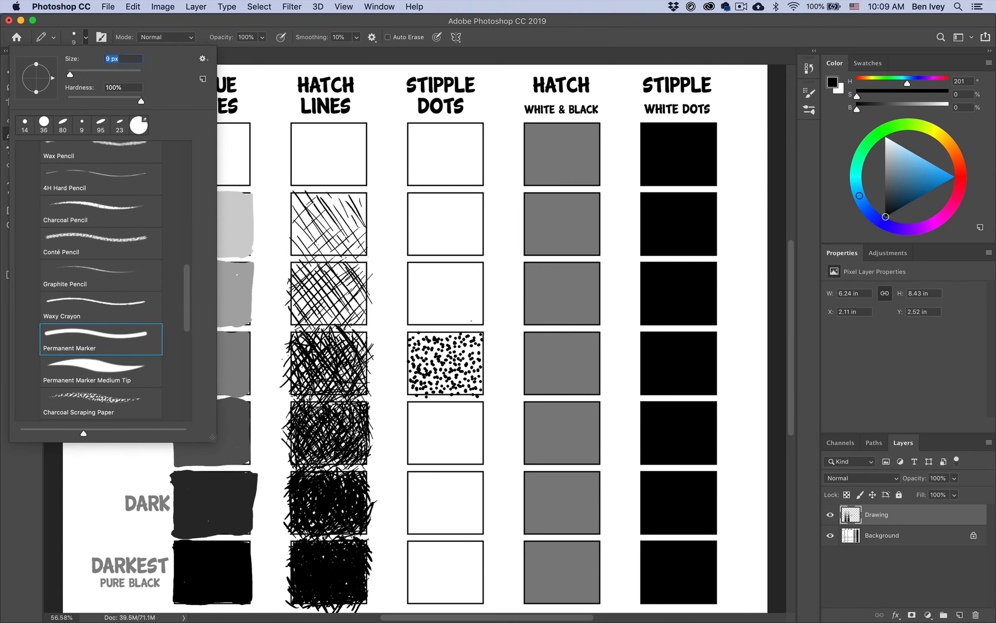
{"action": "key", "text": "Return"}
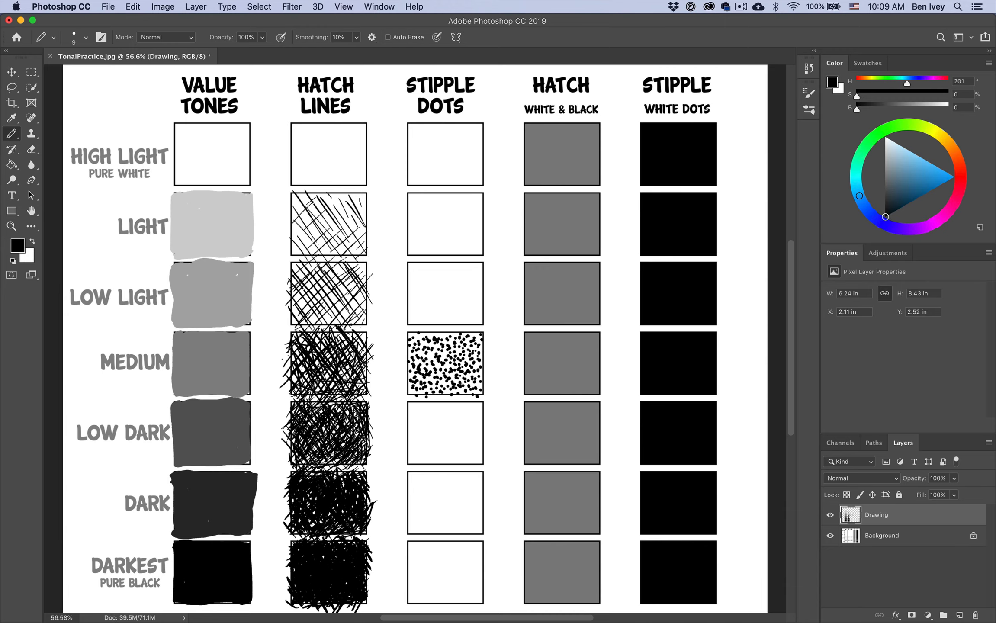
{"action": "left_click", "coordinate": [423, 350]}
{"action": "left_click", "coordinate": [418, 337]}
{"action": "left_click", "coordinate": [420, 353]}
{"action": "key", "text": "super+z"}
Enlarge the marker to 25 px and scatter bigger black dots across the Medium box of the Stipple Dots column
{"action": "key", "text": "bracketright"}
{"action": "key", "text": "bracketright"}
{"action": "key", "text": "bracketright"}
{"action": "key", "text": "bracketright"}
{"action": "left_click", "coordinate": [468, 344]}
{"action": "left_click", "coordinate": [456, 347]}
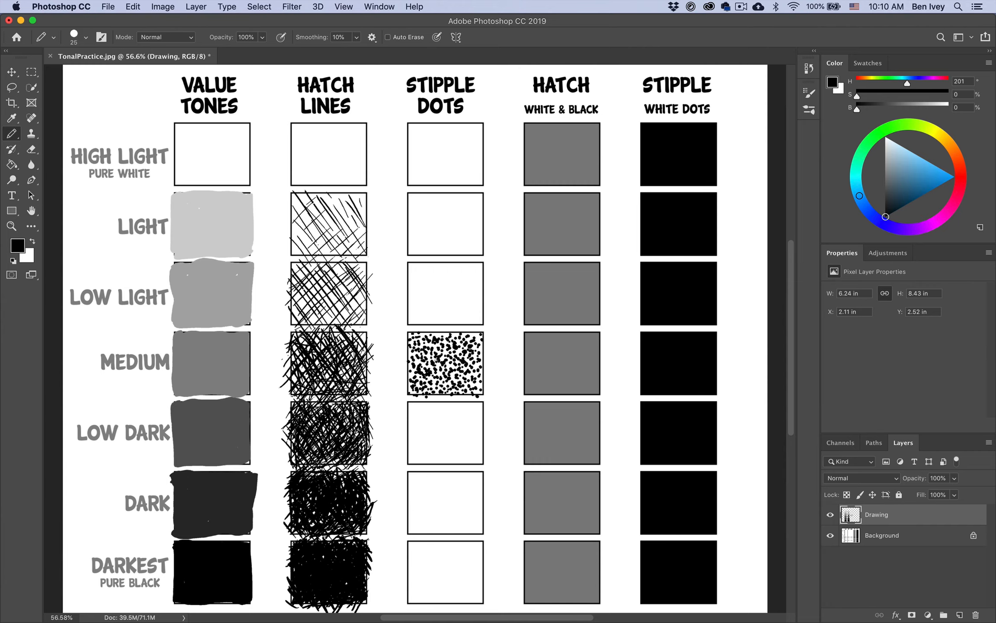
{"action": "left_click", "coordinate": [438, 361]}
{"action": "left_click", "coordinate": [476, 377]}
{"action": "left_click", "coordinate": [468, 394]}
{"action": "left_click", "coordinate": [445, 380]}
{"action": "left_click", "coordinate": [428, 355]}
{"action": "left_click", "coordinate": [417, 338]}
{"action": "left_click", "coordinate": [425, 336]}
{"action": "left_click", "coordinate": [410, 351]}
{"action": "left_click", "coordinate": [414, 370]}
{"action": "left_click", "coordinate": [436, 372]}
{"action": "left_click", "coordinate": [457, 334]}
Reduce the marker to 9 px and stipple small, spaced dots across the Low Light box of the Stipple Dots column
{"action": "key", "text": "bracketleft"}
{"action": "key", "text": "bracketleft"}
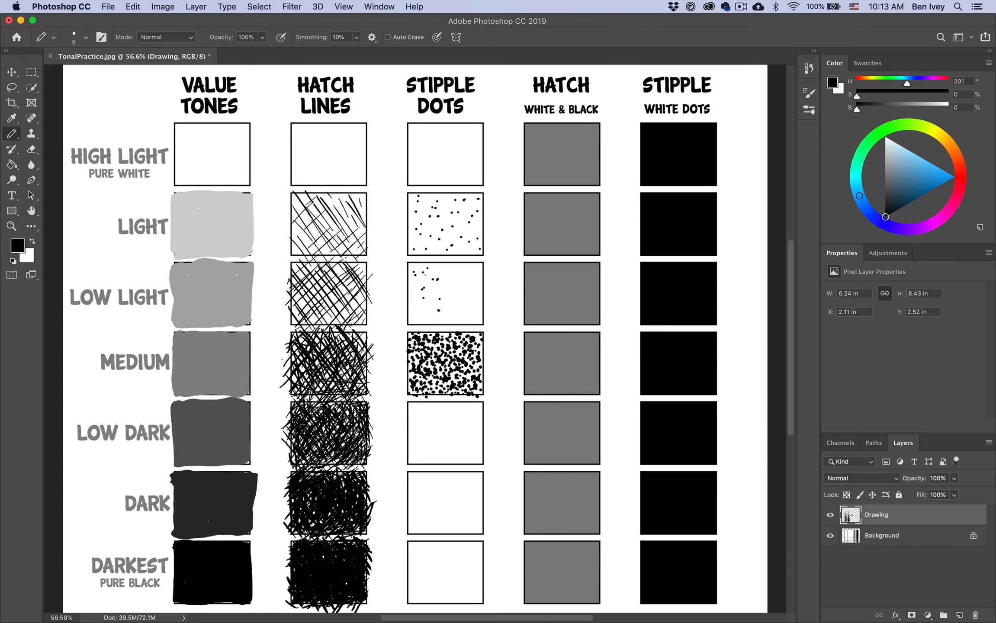
{"action": "left_click", "coordinate": [417, 286]}
{"action": "left_click", "coordinate": [415, 296]}
{"action": "left_click", "coordinate": [432, 313]}
{"action": "left_click", "coordinate": [453, 272]}
{"action": "left_click", "coordinate": [474, 314]}
{"action": "left_click", "coordinate": [421, 269]}
{"action": "left_click", "coordinate": [450, 276]}
{"action": "left_click", "coordinate": [472, 268]}
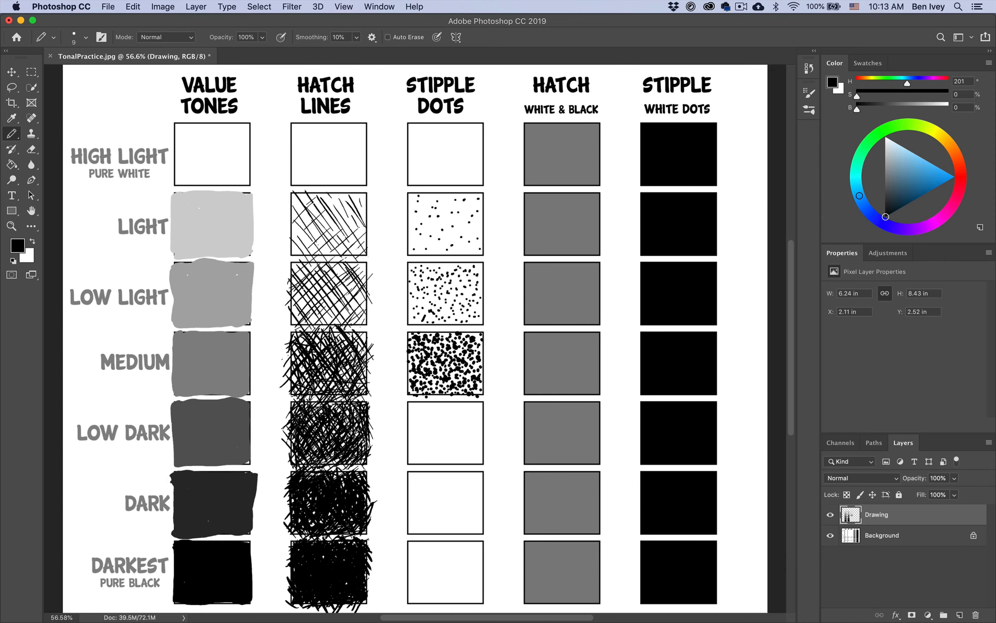
Undo the last dots in the Low Light stipple box and add more small dots toward its lower edge
{"action": "left_click", "coordinate": [458, 284]}
{"action": "key", "text": "super+z"}
{"action": "key", "text": "super+z"}
{"action": "left_click", "coordinate": [423, 304]}
{"action": "left_click", "coordinate": [431, 309]}
Stipple the Low Dark box of the Stipple Dots column with 15 px black dots across its whole area
{"action": "left_click", "coordinate": [414, 417]}
{"action": "left_click", "coordinate": [430, 425]}
{"action": "left_click", "coordinate": [423, 467]}
{"action": "left_click", "coordinate": [438, 435]}
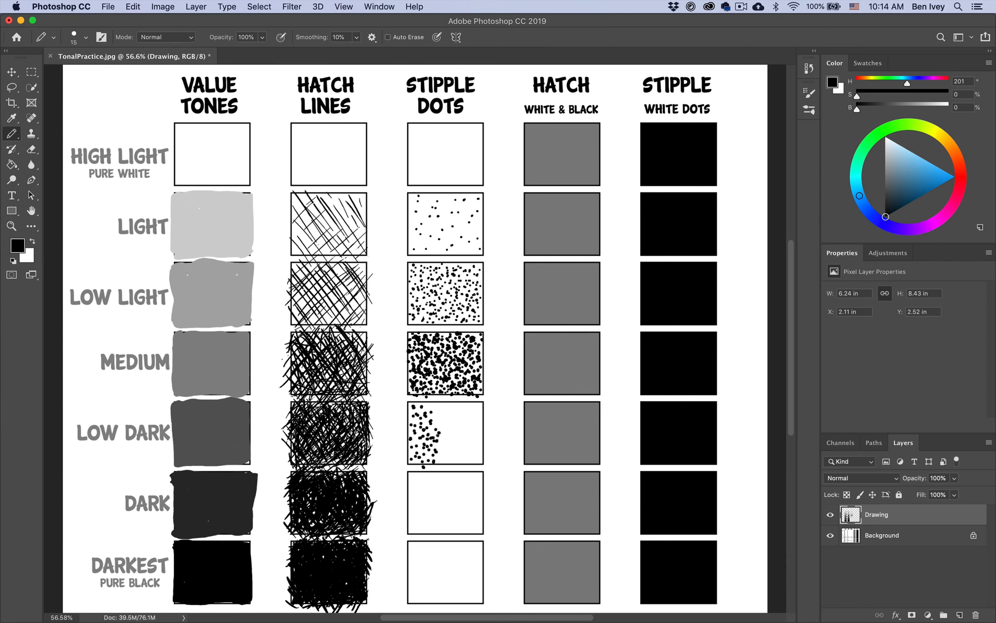
{"action": "left_click", "coordinate": [437, 415]}
{"action": "left_click", "coordinate": [454, 425]}
{"action": "left_click", "coordinate": [444, 462]}
{"action": "left_click", "coordinate": [456, 457]}
{"action": "left_click", "coordinate": [457, 418]}
{"action": "left_click", "coordinate": [457, 412]}
{"action": "left_click", "coordinate": [465, 421]}
{"action": "left_click", "coordinate": [467, 414]}
{"action": "left_click", "coordinate": [468, 454]}
{"action": "left_click", "coordinate": [461, 460]}
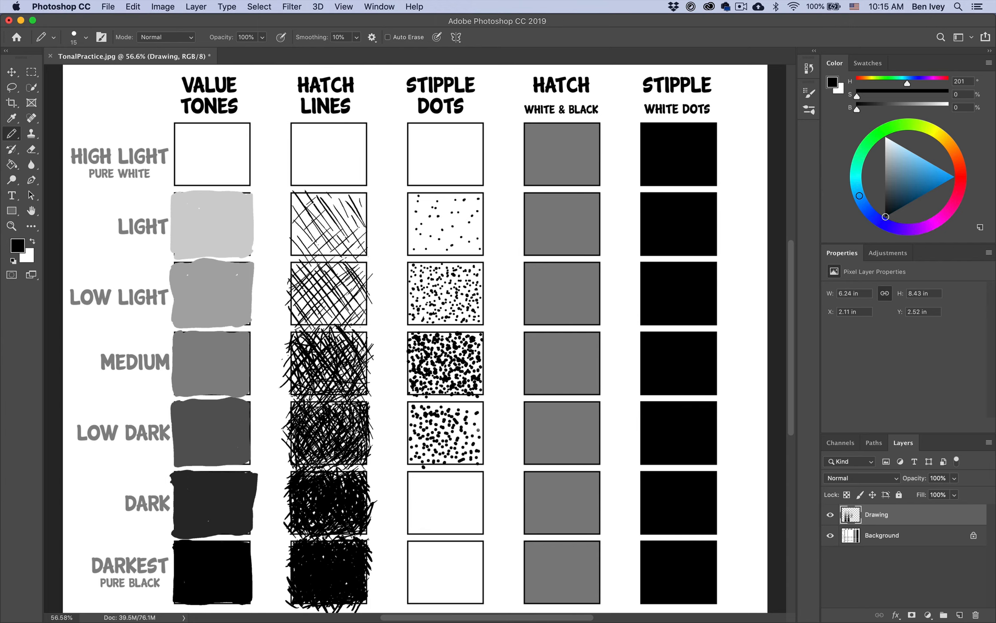
{"action": "left_click", "coordinate": [470, 409]}
{"action": "left_click", "coordinate": [463, 404]}
Enlarge the marker to 30 px and fill the gaps of the Low Dark stipple box with bigger dots
{"action": "key", "text": "bracketright"}
{"action": "key", "text": "bracketright"}
{"action": "key", "text": "bracketright"}
{"action": "left_click", "coordinate": [456, 433]}
{"action": "left_click", "coordinate": [444, 424]}
{"action": "left_click", "coordinate": [429, 400]}
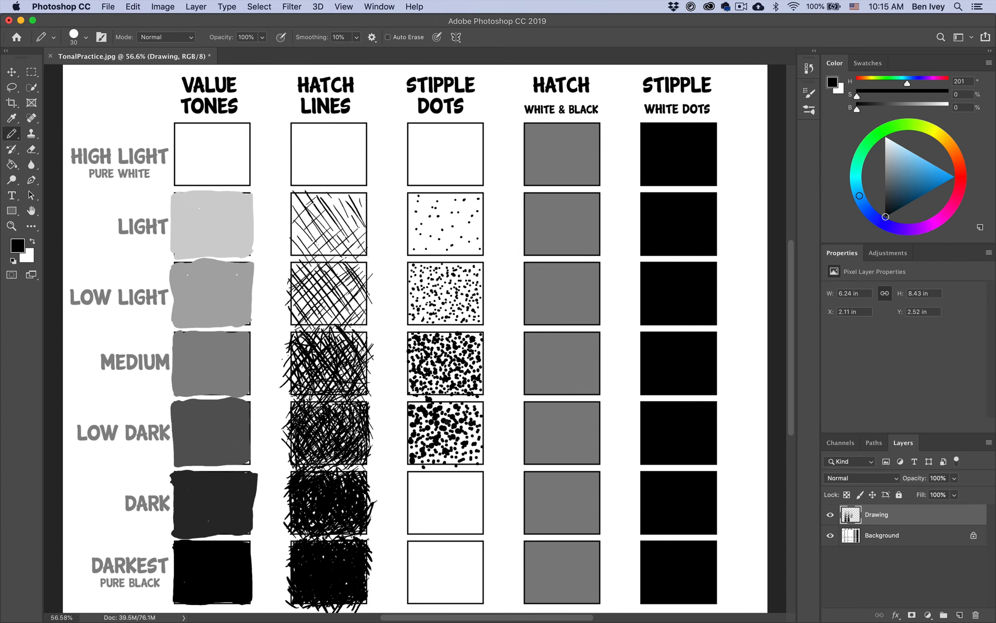
{"action": "left_click", "coordinate": [471, 457]}
{"action": "left_click", "coordinate": [477, 434]}
{"action": "left_click", "coordinate": [422, 438]}
{"action": "left_click", "coordinate": [462, 451]}
Stipple the Dark box of the Stipple Dots column densely with 30 px black dots
{"action": "left_click", "coordinate": [412, 476]}
{"action": "left_click", "coordinate": [439, 484]}
{"action": "left_click", "coordinate": [423, 519]}
{"action": "left_click", "coordinate": [437, 506]}
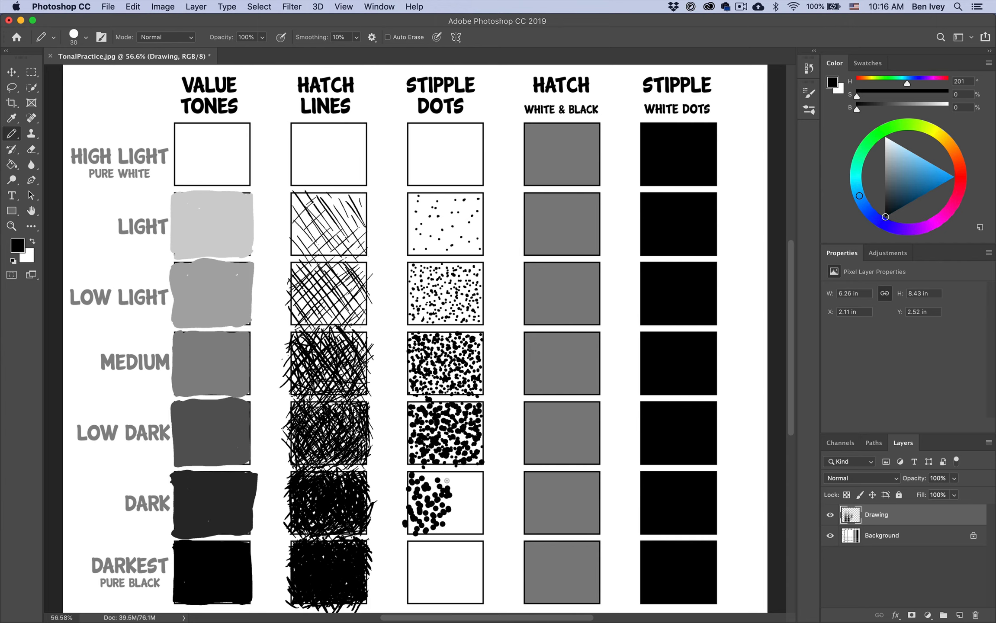
{"action": "left_click", "coordinate": [433, 481]}
{"action": "left_click", "coordinate": [446, 523]}
{"action": "left_click", "coordinate": [456, 502]}
{"action": "left_click", "coordinate": [474, 480]}
{"action": "left_click", "coordinate": [474, 507]}
{"action": "left_click", "coordinate": [480, 528]}
{"action": "left_click", "coordinate": [425, 512]}
{"action": "left_click", "coordinate": [487, 504]}
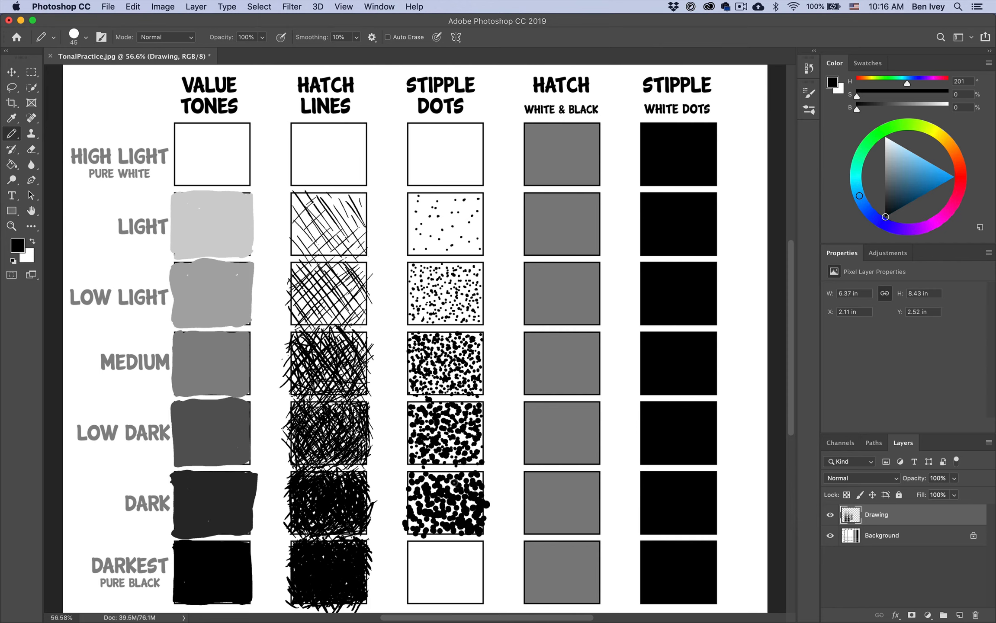
{"action": "left_click", "coordinate": [452, 479]}
{"action": "left_click", "coordinate": [408, 506]}
{"action": "left_click", "coordinate": [480, 476]}
Enlarge the marker to 45 px and darken the Dark stipple box with bigger overlapping dots
{"action": "key", "text": "bracketright"}
{"action": "key", "text": "bracketright"}
{"action": "key", "text": "bracketright"}
{"action": "left_click", "coordinate": [441, 525]}
{"action": "left_click", "coordinate": [452, 496]}
Stipple the Darkest box of the Stipple Dots column with overlapping 45 px black dots
{"action": "left_click", "coordinate": [424, 540]}
{"action": "left_click", "coordinate": [409, 562]}
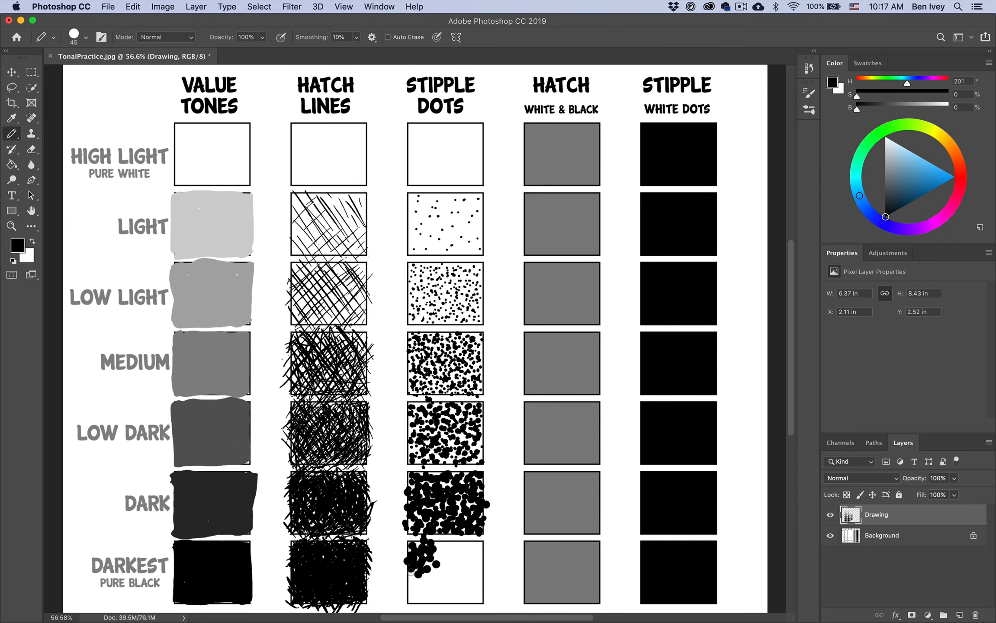
{"action": "left_click", "coordinate": [440, 543]}
{"action": "left_click", "coordinate": [413, 600]}
{"action": "left_click", "coordinate": [440, 593]}
{"action": "left_click", "coordinate": [466, 578]}
{"action": "left_click", "coordinate": [437, 600]}
{"action": "left_click", "coordinate": [472, 593]}
{"action": "left_click", "coordinate": [478, 585]}
{"action": "left_click", "coordinate": [470, 556]}
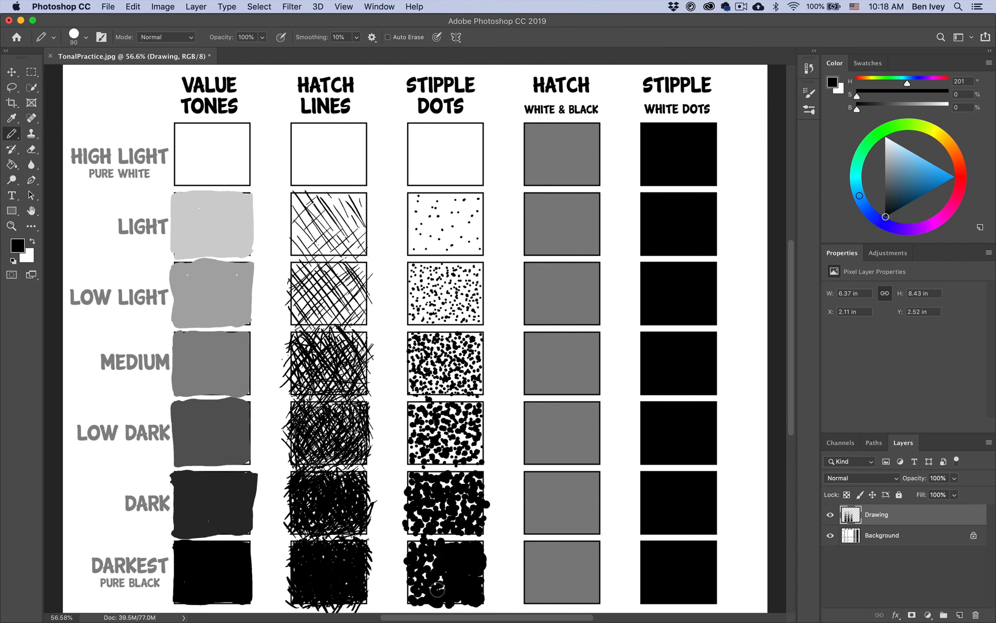
Enlarge the marker to 90 px and cover the remaining white of the Darkest stipple box until it is solid black
{"action": "key", "text": "bracketright"}
{"action": "key", "text": "bracketright"}
{"action": "key", "text": "bracketright"}
{"action": "key", "text": "bracketright"}
{"action": "key", "text": "bracketright"}
{"action": "left_click", "coordinate": [409, 596]}
{"action": "left_click", "coordinate": [466, 603]}
{"action": "left_click", "coordinate": [477, 543]}
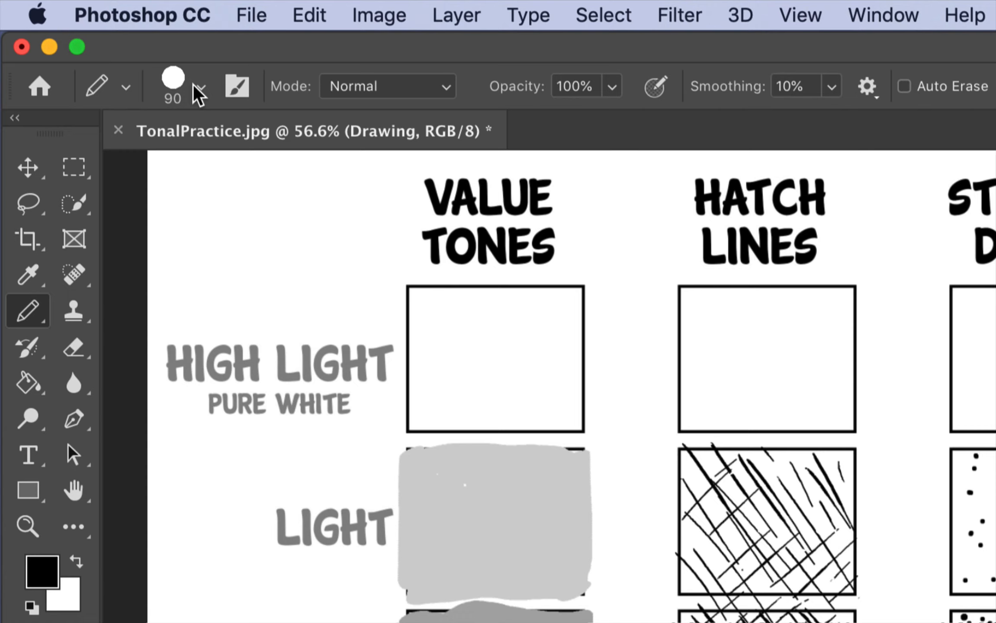
Switch the Pencil Tool to the Graphite Pencil brush and set its size to 27 px
{"action": "left_click", "coordinate": [195, 87]}
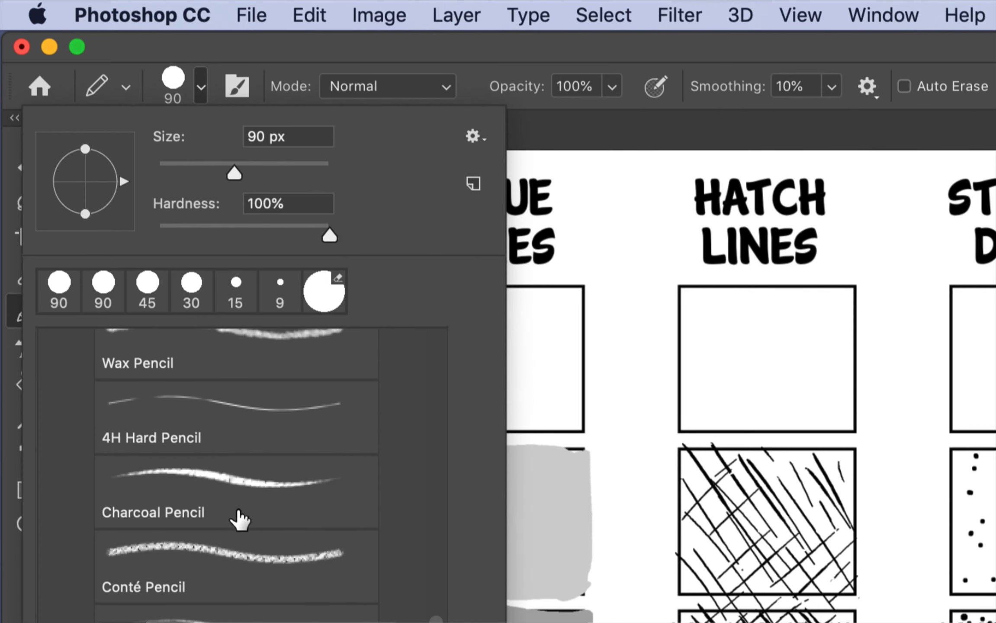
{"action": "left_click", "coordinate": [239, 520]}
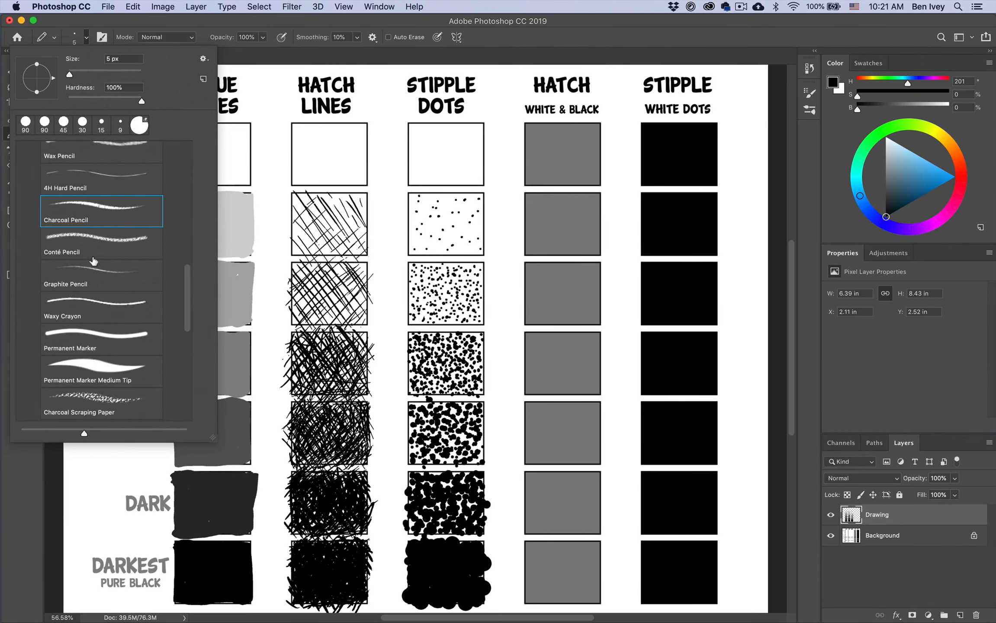
{"action": "left_click", "coordinate": [99, 277]}
{"action": "left_click", "coordinate": [567, 45]}
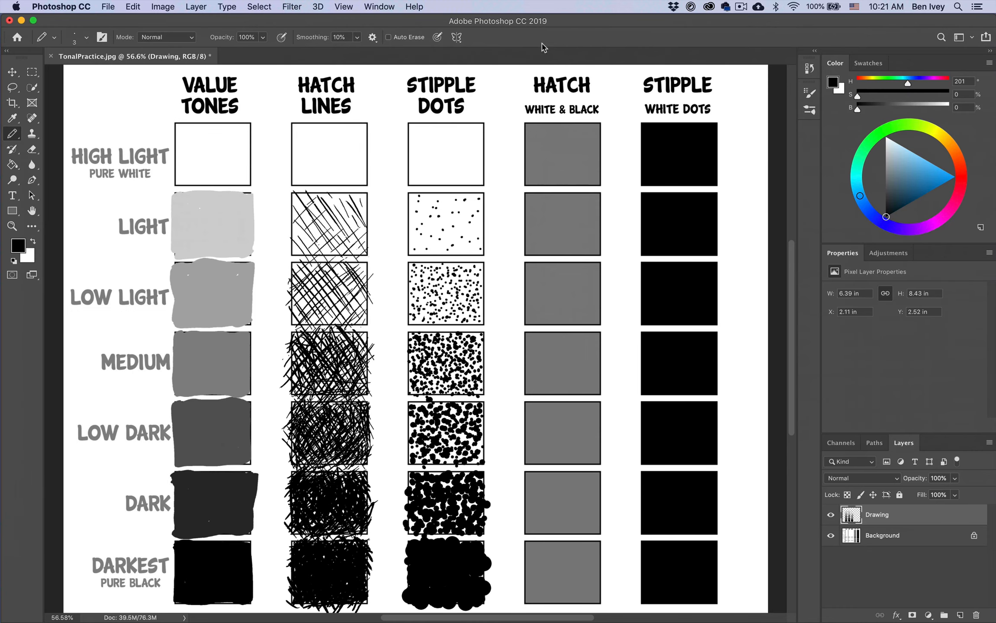
{"action": "left_click", "coordinate": [87, 39]}
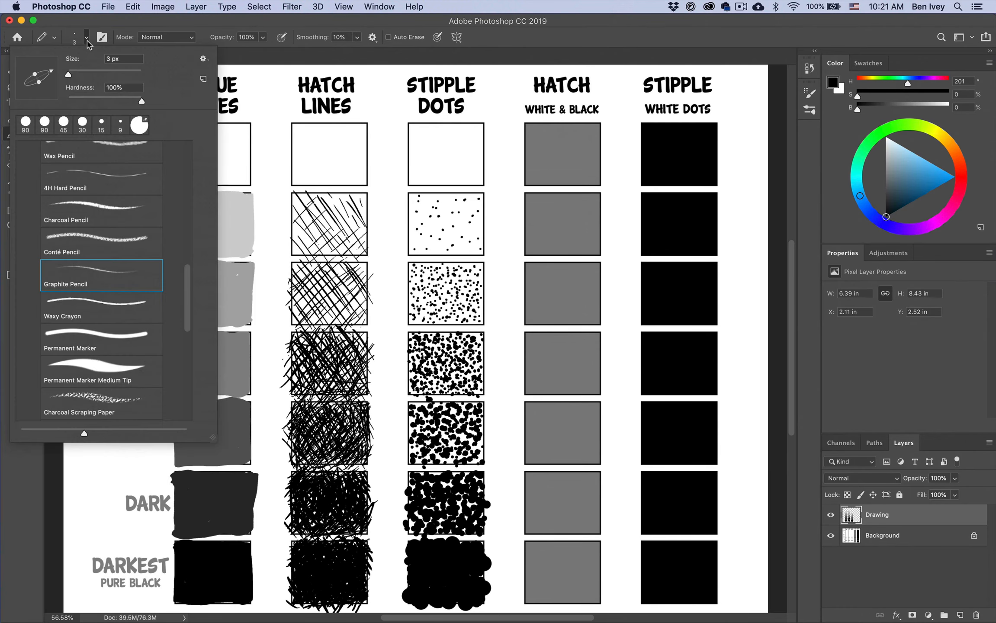
{"action": "left_click", "coordinate": [78, 74]}
{"action": "left_click", "coordinate": [109, 25]}
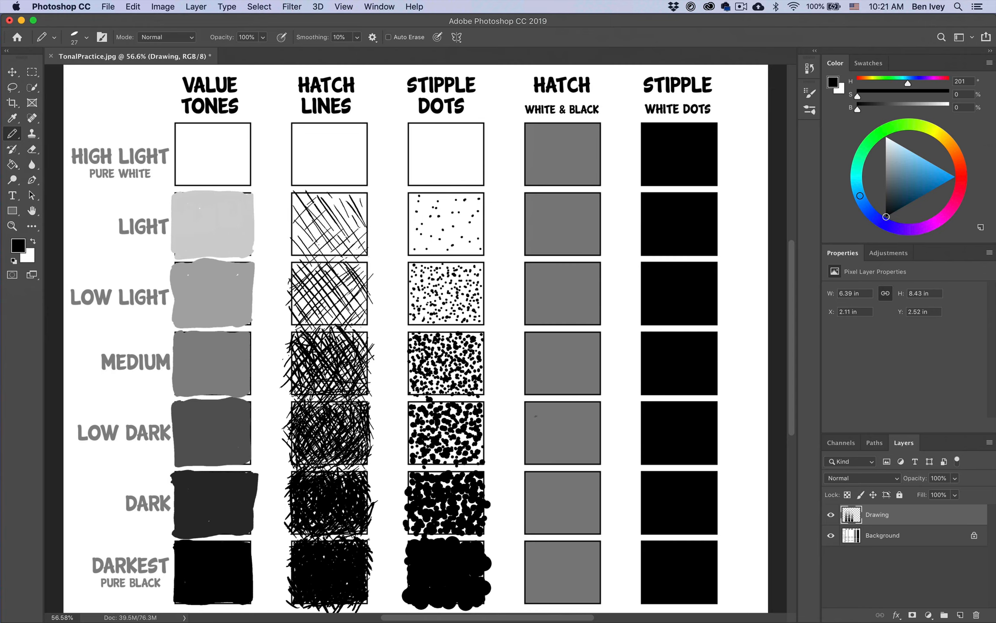
Hatch the Low Dark box of the Hatch White & Black column with spaced black diagonal lines rising to the right
{"action": "left_click_drag", "start_coordinate": [524, 416], "coordinate": [561, 400]}
{"action": "left_click_drag", "start_coordinate": [518, 439], "coordinate": [567, 402]}
{"action": "mouse_move", "coordinate": [525, 445]}
{"action": "left_mouse_down"}
{"action": "mouse_move", "coordinate": [577, 405]}
{"action": "mouse_move", "coordinate": [590, 412]}
{"action": "left_mouse_up"}
{"action": "mouse_move", "coordinate": [554, 461]}
{"action": "left_mouse_down"}
{"action": "mouse_move", "coordinate": [590, 432]}
{"action": "mouse_move", "coordinate": [599, 439]}
{"action": "left_mouse_up"}
{"action": "left_click_drag", "start_coordinate": [577, 464], "coordinate": [600, 446]}
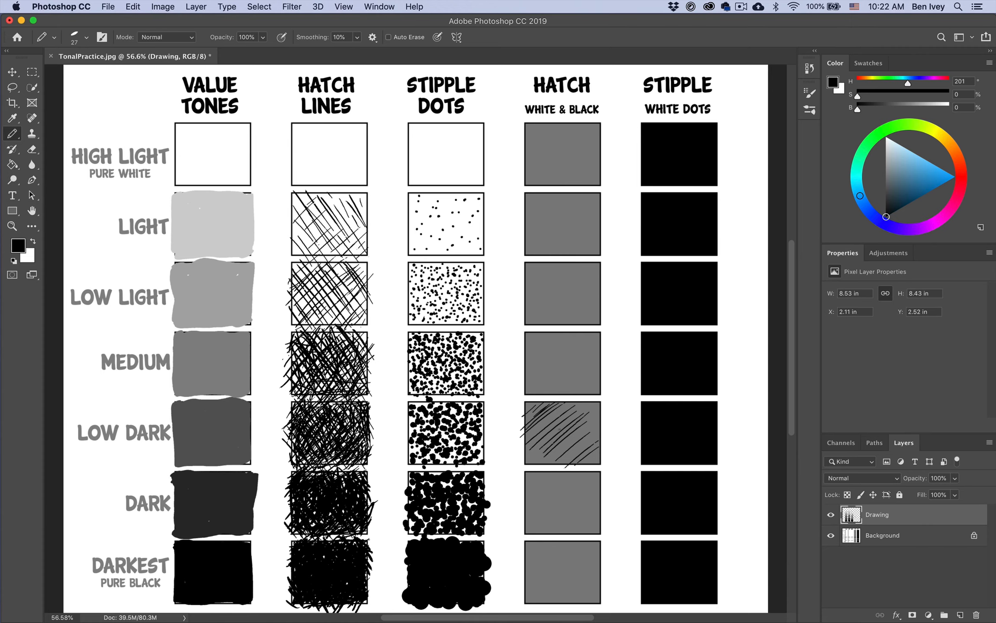
{"action": "left_click_drag", "start_coordinate": [518, 466], "coordinate": [537, 447]}
{"action": "mouse_move", "coordinate": [528, 471]}
{"action": "left_mouse_down"}
{"action": "mouse_move", "coordinate": [557, 457]}
{"action": "mouse_move", "coordinate": [545, 472]}
{"action": "mouse_move", "coordinate": [558, 469]}
{"action": "mouse_move", "coordinate": [584, 442]}
{"action": "left_mouse_up"}
{"action": "mouse_move", "coordinate": [581, 446]}
{"action": "left_mouse_down"}
{"action": "mouse_move", "coordinate": [602, 428]}
{"action": "mouse_move", "coordinate": [585, 429]}
{"action": "mouse_move", "coordinate": [592, 403]}
{"action": "mouse_move", "coordinate": [575, 416]}
{"action": "mouse_move", "coordinate": [594, 417]}
{"action": "mouse_move", "coordinate": [574, 453]}
{"action": "mouse_move", "coordinate": [597, 420]}
{"action": "left_mouse_up"}
{"action": "left_click_drag", "start_coordinate": [578, 448], "coordinate": [597, 430]}
{"action": "left_click_drag", "start_coordinate": [585, 468], "coordinate": [595, 455]}
Hatch the Dark box of the Hatch White & Black column with closely spaced black diagonal lines rising to the right
{"action": "mouse_move", "coordinate": [520, 485]}
{"action": "left_mouse_down"}
{"action": "mouse_move", "coordinate": [542, 465]}
{"action": "mouse_move", "coordinate": [536, 480]}
{"action": "left_mouse_up"}
{"action": "left_click_drag", "start_coordinate": [535, 481], "coordinate": [555, 465]}
{"action": "left_click_drag", "start_coordinate": [522, 503], "coordinate": [567, 469]}
{"action": "mouse_move", "coordinate": [522, 512]}
{"action": "left_mouse_down"}
{"action": "mouse_move", "coordinate": [568, 472]}
{"action": "mouse_move", "coordinate": [578, 481]}
{"action": "mouse_move", "coordinate": [544, 513]}
{"action": "left_mouse_up"}
{"action": "mouse_move", "coordinate": [543, 512]}
{"action": "left_mouse_down"}
{"action": "mouse_move", "coordinate": [591, 476]}
{"action": "mouse_move", "coordinate": [591, 485]}
{"action": "left_mouse_up"}
{"action": "left_click_drag", "start_coordinate": [547, 523], "coordinate": [593, 496]}
{"action": "mouse_move", "coordinate": [565, 537]}
{"action": "left_mouse_down"}
{"action": "mouse_move", "coordinate": [597, 512]}
{"action": "mouse_move", "coordinate": [562, 515]}
{"action": "left_mouse_up"}
{"action": "mouse_move", "coordinate": [576, 505]}
{"action": "left_mouse_down"}
{"action": "mouse_move", "coordinate": [607, 476]}
{"action": "mouse_move", "coordinate": [590, 467]}
{"action": "left_mouse_up"}
{"action": "mouse_move", "coordinate": [570, 515]}
{"action": "left_mouse_down"}
{"action": "mouse_move", "coordinate": [597, 481]}
{"action": "mouse_move", "coordinate": [600, 500]}
{"action": "left_mouse_up"}
{"action": "mouse_move", "coordinate": [584, 539]}
{"action": "left_mouse_down"}
{"action": "mouse_move", "coordinate": [603, 518]}
{"action": "mouse_move", "coordinate": [567, 537]}
{"action": "left_mouse_up"}
{"action": "left_click_drag", "start_coordinate": [529, 511], "coordinate": [544, 530]}
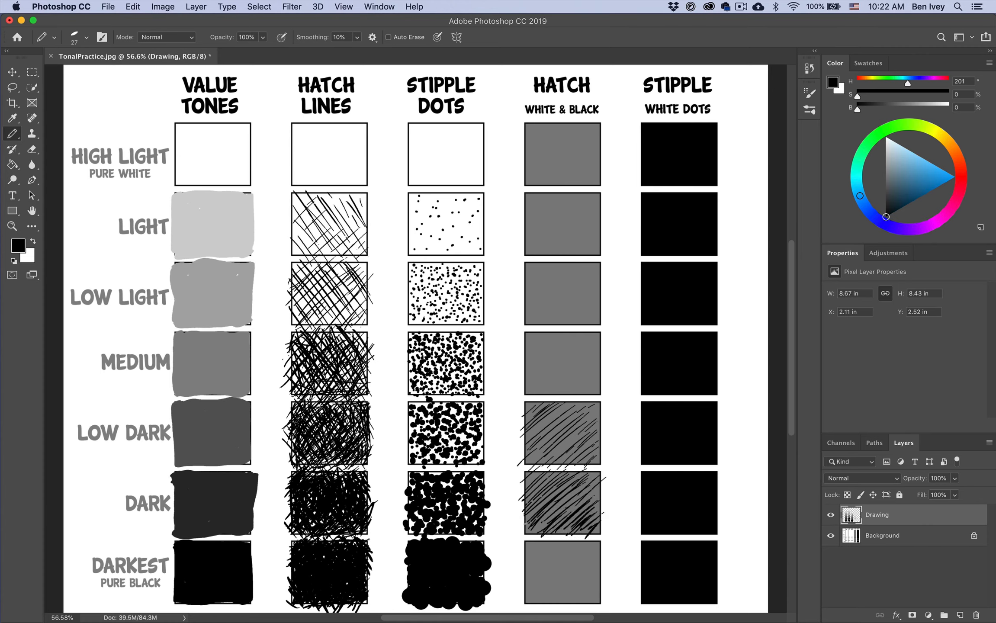
Cross-hatch the Dark box of the Hatch White & Black column with black lines descending to the right
{"action": "left_click_drag", "start_coordinate": [518, 491], "coordinate": [561, 522]}
{"action": "left_click_drag", "start_coordinate": [580, 469], "coordinate": [606, 517]}
{"action": "mouse_move", "coordinate": [560, 479]}
{"action": "left_mouse_down"}
{"action": "mouse_move", "coordinate": [603, 532]}
{"action": "mouse_move", "coordinate": [589, 539]}
{"action": "left_mouse_up"}
{"action": "left_click_drag", "start_coordinate": [529, 491], "coordinate": [545, 541]}
{"action": "left_click_drag", "start_coordinate": [549, 500], "coordinate": [570, 533]}
{"action": "mouse_move", "coordinate": [543, 481]}
{"action": "left_mouse_down"}
{"action": "mouse_move", "coordinate": [554, 498]}
{"action": "mouse_move", "coordinate": [534, 489]}
{"action": "left_mouse_up"}
{"action": "left_click_drag", "start_coordinate": [537, 472], "coordinate": [551, 488]}
{"action": "mouse_move", "coordinate": [554, 469]}
{"action": "left_mouse_down"}
{"action": "mouse_move", "coordinate": [565, 482]}
{"action": "mouse_move", "coordinate": [600, 479]}
{"action": "left_mouse_up"}
{"action": "left_click_drag", "start_coordinate": [517, 473], "coordinate": [596, 503]}
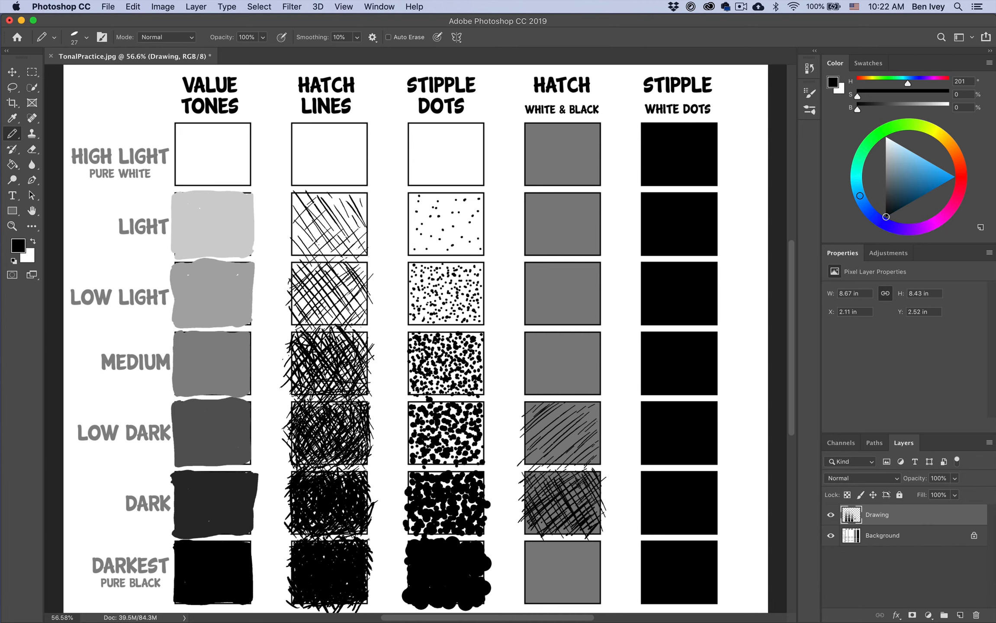
Thicken the lower half of the Dark hatch box with a few extra short black strokes
{"action": "left_click_drag", "start_coordinate": [536, 531], "coordinate": [548, 514]}
{"action": "left_click_drag", "start_coordinate": [553, 520], "coordinate": [561, 511]}
{"action": "left_click_drag", "start_coordinate": [540, 519], "coordinate": [575, 494]}
{"action": "mouse_move", "coordinate": [569, 523]}
{"action": "left_mouse_down"}
{"action": "mouse_move", "coordinate": [580, 513]}
{"action": "mouse_move", "coordinate": [601, 526]}
{"action": "left_mouse_up"}
{"action": "left_click_drag", "start_coordinate": [527, 534], "coordinate": [537, 532]}
Hatch the Darkest box of the Hatch White & Black column with thick, closely spaced black diagonal lines descending to the right
{"action": "mouse_move", "coordinate": [519, 582]}
{"action": "left_mouse_down"}
{"action": "mouse_move", "coordinate": [543, 613]}
{"action": "mouse_move", "coordinate": [521, 575]}
{"action": "mouse_move", "coordinate": [555, 611]}
{"action": "left_mouse_up"}
{"action": "left_click_drag", "start_coordinate": [523, 563], "coordinate": [565, 613]}
{"action": "mouse_move", "coordinate": [525, 549]}
{"action": "left_mouse_down"}
{"action": "mouse_move", "coordinate": [575, 612]}
{"action": "mouse_move", "coordinate": [543, 549]}
{"action": "mouse_move", "coordinate": [584, 602]}
{"action": "left_mouse_up"}
{"action": "mouse_move", "coordinate": [555, 553]}
{"action": "left_mouse_down"}
{"action": "mouse_move", "coordinate": [591, 604]}
{"action": "mouse_move", "coordinate": [565, 561]}
{"action": "left_mouse_up"}
{"action": "mouse_move", "coordinate": [563, 562]}
{"action": "left_mouse_down"}
{"action": "mouse_move", "coordinate": [603, 605]}
{"action": "mouse_move", "coordinate": [600, 590]}
{"action": "left_mouse_up"}
{"action": "mouse_move", "coordinate": [565, 538]}
{"action": "left_mouse_down"}
{"action": "mouse_move", "coordinate": [606, 589]}
{"action": "mouse_move", "coordinate": [606, 577]}
{"action": "left_mouse_up"}
{"action": "mouse_move", "coordinate": [582, 539]}
{"action": "left_mouse_down"}
{"action": "mouse_move", "coordinate": [606, 570]}
{"action": "mouse_move", "coordinate": [599, 557]}
{"action": "left_mouse_up"}
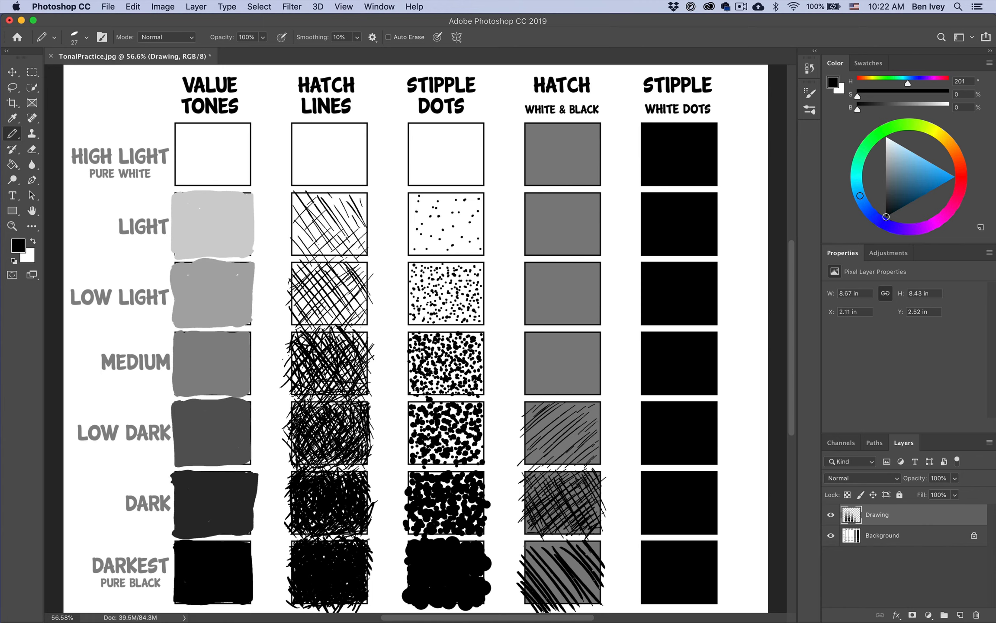
Cross-hatch the Darkest box of the Hatch White & Black column with dense black lines rising to the right, plus extra descending strokes
{"action": "left_click_drag", "start_coordinate": [542, 534], "coordinate": [519, 551]}
{"action": "left_click_drag", "start_coordinate": [554, 537], "coordinate": [517, 564]}
{"action": "mouse_move", "coordinate": [556, 542]}
{"action": "left_mouse_down"}
{"action": "mouse_move", "coordinate": [515, 569]}
{"action": "mouse_move", "coordinate": [526, 566]}
{"action": "mouse_move", "coordinate": [516, 582]}
{"action": "left_mouse_up"}
{"action": "mouse_move", "coordinate": [558, 558]}
{"action": "left_mouse_down"}
{"action": "mouse_move", "coordinate": [516, 587]}
{"action": "mouse_move", "coordinate": [543, 592]}
{"action": "left_mouse_up"}
{"action": "mouse_move", "coordinate": [608, 585]}
{"action": "left_mouse_down"}
{"action": "mouse_move", "coordinate": [566, 610]}
{"action": "mouse_move", "coordinate": [548, 598]}
{"action": "left_mouse_up"}
{"action": "mouse_move", "coordinate": [605, 537]}
{"action": "left_mouse_down"}
{"action": "mouse_move", "coordinate": [544, 562]}
{"action": "mouse_move", "coordinate": [538, 576]}
{"action": "left_mouse_up"}
{"action": "mouse_move", "coordinate": [539, 552]}
{"action": "left_mouse_down"}
{"action": "mouse_move", "coordinate": [574, 593]}
{"action": "mouse_move", "coordinate": [588, 587]}
{"action": "left_mouse_up"}
{"action": "left_click_drag", "start_coordinate": [590, 543], "coordinate": [599, 576]}
{"action": "left_click_drag", "start_coordinate": [558, 548], "coordinate": [578, 575]}
{"action": "left_click_drag", "start_coordinate": [540, 573], "coordinate": [560, 599]}
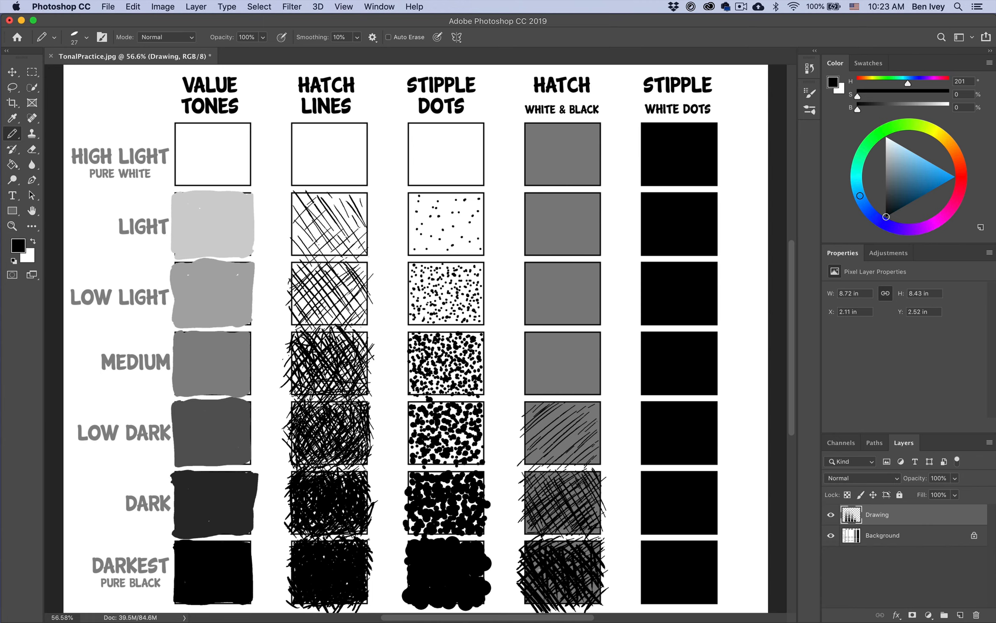
Fill the remaining grey gaps in the Darkest hatch box with short black strokes
{"action": "left_click_drag", "start_coordinate": [531, 550], "coordinate": [542, 574]}
{"action": "mouse_move", "coordinate": [576, 560]}
{"action": "left_mouse_down"}
{"action": "mouse_move", "coordinate": [583, 579]}
{"action": "mouse_move", "coordinate": [601, 558]}
{"action": "left_mouse_up"}
{"action": "left_click_drag", "start_coordinate": [596, 586], "coordinate": [605, 598]}
{"action": "mouse_move", "coordinate": [548, 539]}
{"action": "left_mouse_down"}
{"action": "mouse_move", "coordinate": [587, 551]}
{"action": "mouse_move", "coordinate": [593, 591]}
{"action": "mouse_move", "coordinate": [560, 592]}
{"action": "mouse_move", "coordinate": [609, 587]}
{"action": "mouse_move", "coordinate": [599, 597]}
{"action": "mouse_move", "coordinate": [563, 599]}
{"action": "left_mouse_up"}
{"action": "left_click_drag", "start_coordinate": [567, 594], "coordinate": [577, 600]}
{"action": "left_click_drag", "start_coordinate": [569, 583], "coordinate": [577, 590]}
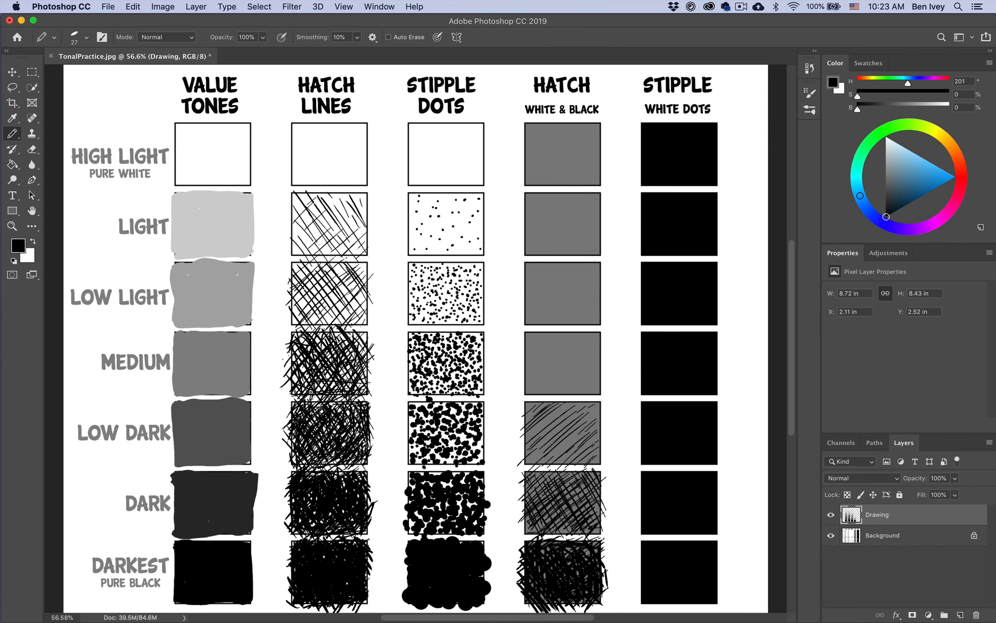
{"action": "left_click_drag", "start_coordinate": [564, 546], "coordinate": [574, 558]}
{"action": "mouse_move", "coordinate": [528, 535]}
{"action": "left_mouse_down"}
{"action": "mouse_move", "coordinate": [539, 556]}
{"action": "mouse_move", "coordinate": [593, 561]}
{"action": "left_mouse_up"}
{"action": "left_click_drag", "start_coordinate": [593, 544], "coordinate": [601, 553]}
{"action": "left_click_drag", "start_coordinate": [594, 542], "coordinate": [602, 554]}
{"action": "left_click_drag", "start_coordinate": [543, 572], "coordinate": [546, 584]}
Darken the Dark box of the Hatch White & Black column with more black strokes rising to the right
{"action": "left_click_drag", "start_coordinate": [518, 496], "coordinate": [542, 480]}
{"action": "left_click_drag", "start_coordinate": [542, 481], "coordinate": [562, 470]}
{"action": "left_click_drag", "start_coordinate": [532, 501], "coordinate": [562, 481]}
{"action": "left_click_drag", "start_coordinate": [551, 517], "coordinate": [590, 503]}
{"action": "left_click_drag", "start_coordinate": [584, 524], "coordinate": [601, 506]}
{"action": "left_click_drag", "start_coordinate": [518, 535], "coordinate": [549, 518]}
{"action": "mouse_move", "coordinate": [531, 482]}
{"action": "left_mouse_down"}
{"action": "mouse_move", "coordinate": [547, 472]}
{"action": "mouse_move", "coordinate": [596, 475]}
{"action": "left_mouse_up"}
{"action": "mouse_move", "coordinate": [533, 431]}
{"action": "left_mouse_down"}
{"action": "mouse_move", "coordinate": [558, 414]}
{"action": "mouse_move", "coordinate": [553, 470]}
{"action": "left_mouse_up"}
{"action": "left_click_drag", "start_coordinate": [529, 447], "coordinate": [547, 474]}
{"action": "left_click_drag", "start_coordinate": [535, 411], "coordinate": [559, 454]}
{"action": "key", "text": "super+z"}
{"action": "key", "text": "super+z"}
{"action": "key", "text": "super+z"}
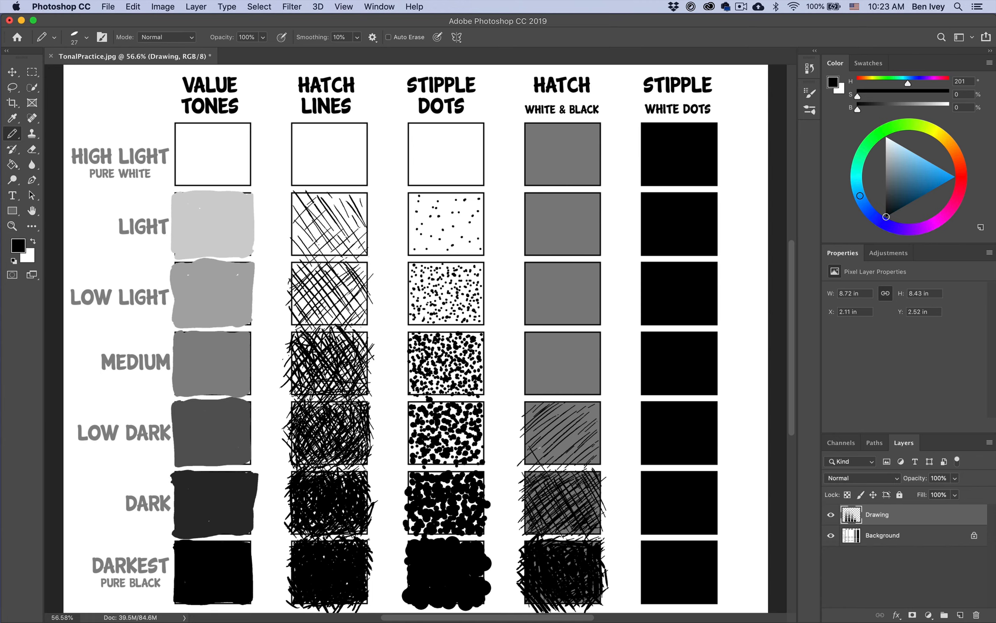
Cross-hatch the Low Dark box of the Hatch White & Black column with thin, spaced black lines descending to the right
{"action": "left_click_drag", "start_coordinate": [581, 407], "coordinate": [596, 430]}
{"action": "left_click_drag", "start_coordinate": [561, 421], "coordinate": [598, 471]}
{"action": "left_click_drag", "start_coordinate": [562, 437], "coordinate": [589, 469]}
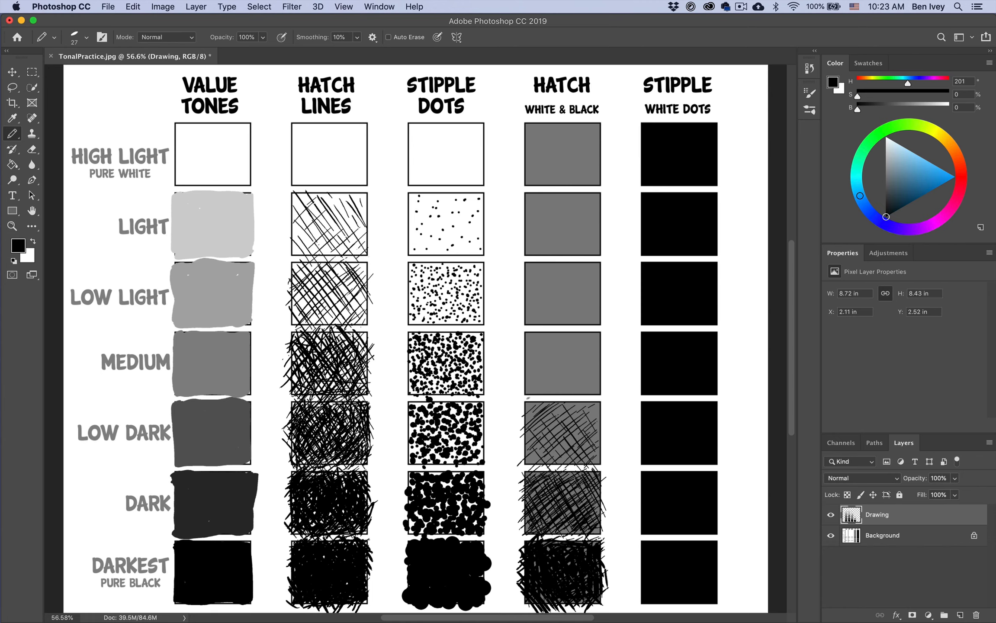
{"action": "left_click_drag", "start_coordinate": [526, 418], "coordinate": [538, 434]}
{"action": "mouse_move", "coordinate": [531, 402]}
{"action": "left_mouse_down"}
{"action": "mouse_move", "coordinate": [542, 419]}
{"action": "mouse_move", "coordinate": [591, 426]}
{"action": "mouse_move", "coordinate": [553, 416]}
{"action": "left_mouse_up"}
{"action": "left_click_drag", "start_coordinate": [558, 400], "coordinate": [565, 412]}
Reselect the Drawing layer and add a few black touch-up strokes to the Darkest hatch box
{"action": "key", "text": "super+alt+a"}
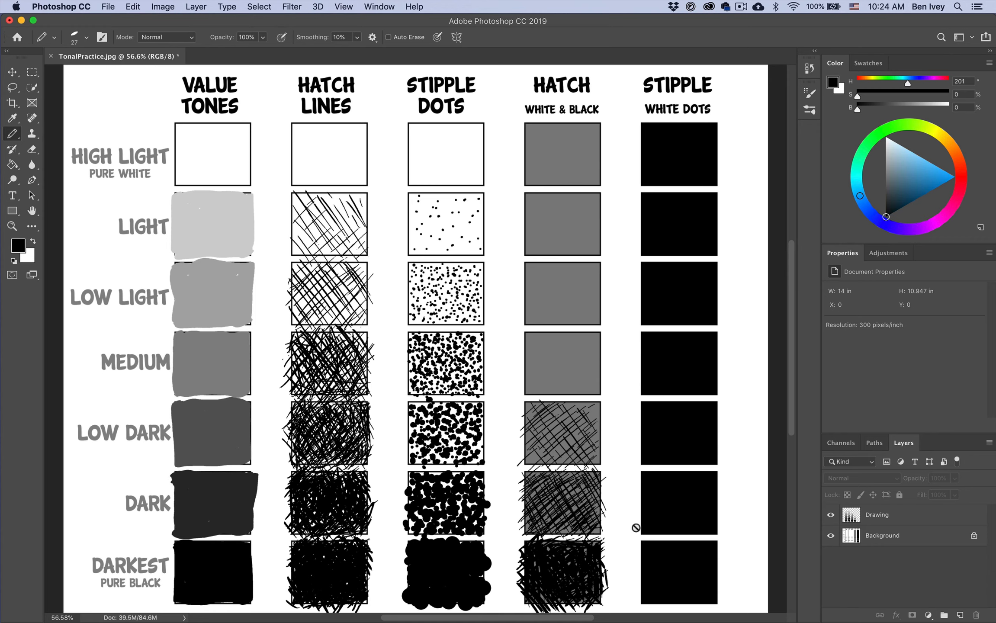
{"action": "left_click", "coordinate": [879, 516]}
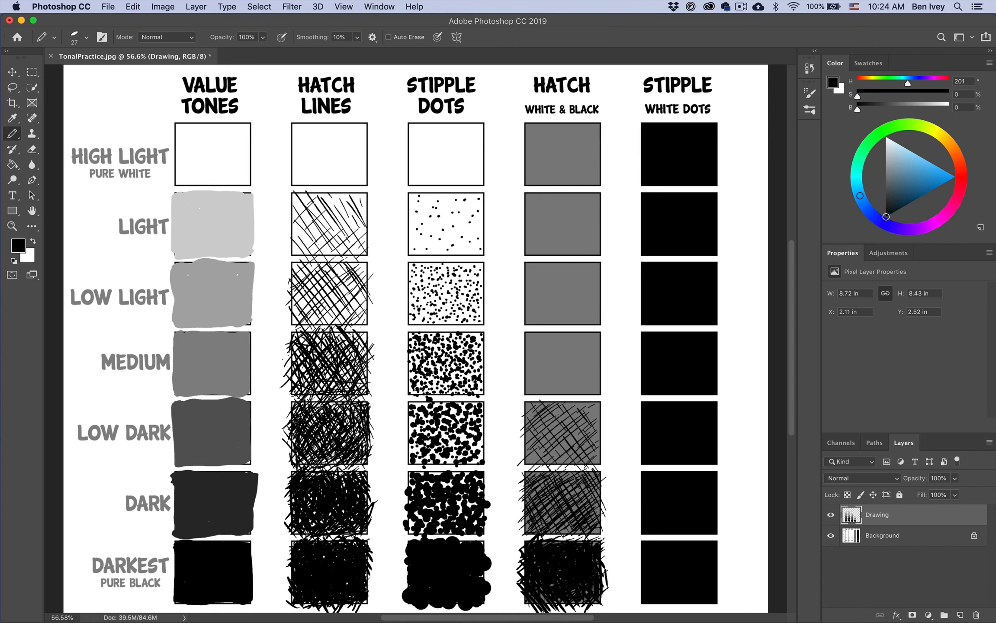
{"action": "left_click_drag", "start_coordinate": [541, 594], "coordinate": [551, 598]}
{"action": "left_click_drag", "start_coordinate": [597, 536], "coordinate": [594, 544]}
Set the foreground colour to white and hatch the Low Light box on grey with spaced lines descending to the right
{"action": "left_click_drag", "start_coordinate": [897, 157], "coordinate": [879, 122]}
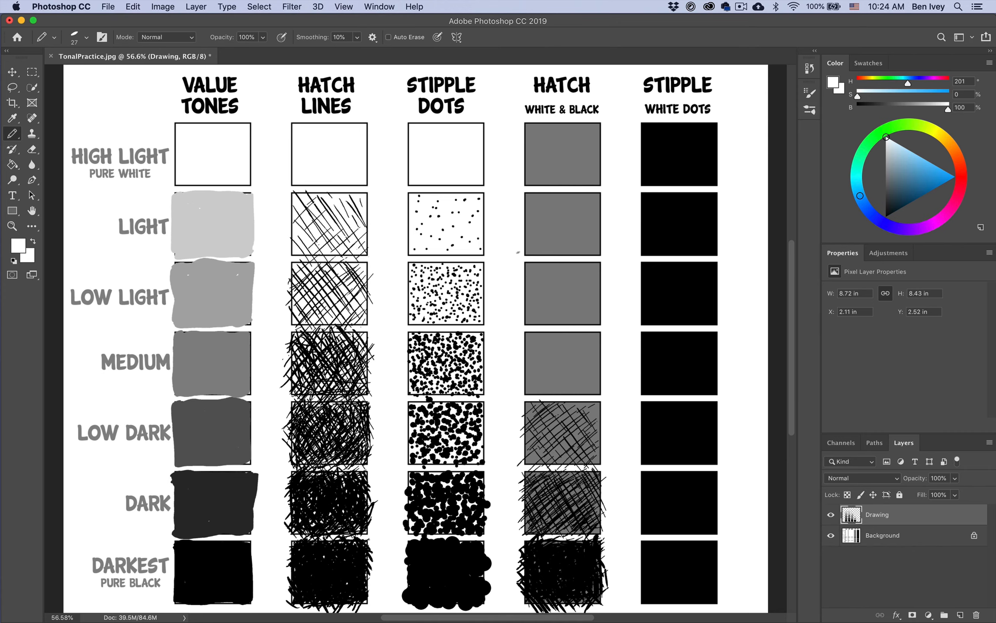
{"action": "mouse_move", "coordinate": [521, 303]}
{"action": "left_mouse_down"}
{"action": "mouse_move", "coordinate": [536, 325]}
{"action": "mouse_move", "coordinate": [538, 315]}
{"action": "mouse_move", "coordinate": [554, 322]}
{"action": "left_mouse_up"}
{"action": "left_click_drag", "start_coordinate": [537, 277], "coordinate": [571, 325]}
{"action": "mouse_move", "coordinate": [539, 266]}
{"action": "left_mouse_down"}
{"action": "mouse_move", "coordinate": [569, 309]}
{"action": "mouse_move", "coordinate": [595, 316]}
{"action": "left_mouse_up"}
{"action": "mouse_move", "coordinate": [570, 262]}
{"action": "left_mouse_down"}
{"action": "mouse_move", "coordinate": [602, 312]}
{"action": "mouse_move", "coordinate": [602, 291]}
{"action": "left_mouse_up"}
{"action": "left_click_drag", "start_coordinate": [586, 261], "coordinate": [601, 292]}
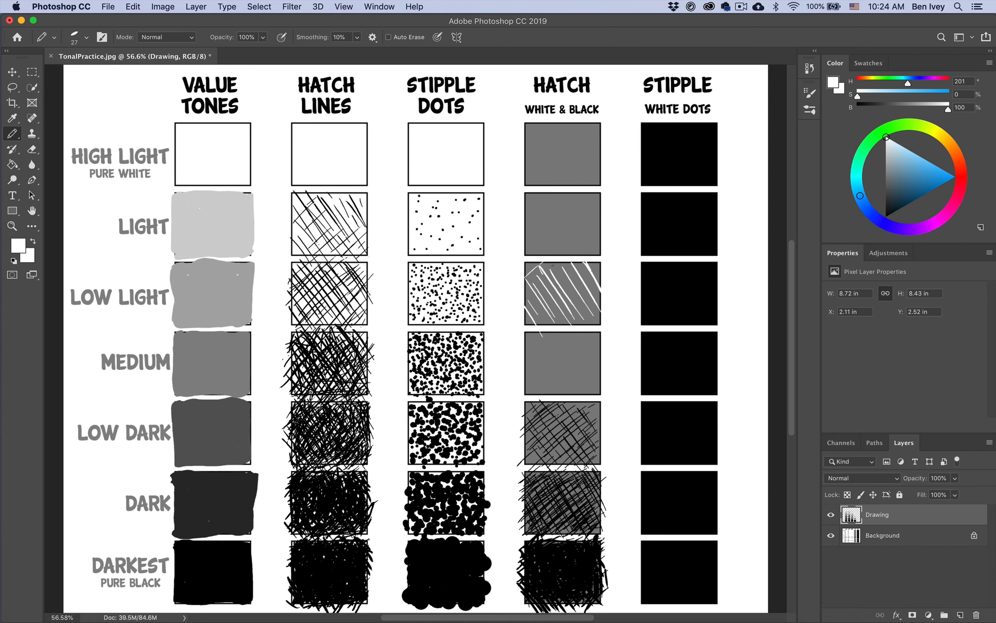
Cross-hatch the Low Light box on grey with white lines rising to the right
{"action": "left_click_drag", "start_coordinate": [523, 291], "coordinate": [561, 262]}
{"action": "left_click_drag", "start_coordinate": [520, 305], "coordinate": [578, 269]}
{"action": "mouse_move", "coordinate": [547, 307]}
{"action": "left_mouse_down"}
{"action": "mouse_move", "coordinate": [583, 277]}
{"action": "mouse_move", "coordinate": [582, 299]}
{"action": "left_mouse_up"}
{"action": "mouse_move", "coordinate": [562, 317]}
{"action": "left_mouse_down"}
{"action": "mouse_move", "coordinate": [588, 296]}
{"action": "mouse_move", "coordinate": [600, 313]}
{"action": "mouse_move", "coordinate": [596, 291]}
{"action": "left_mouse_up"}
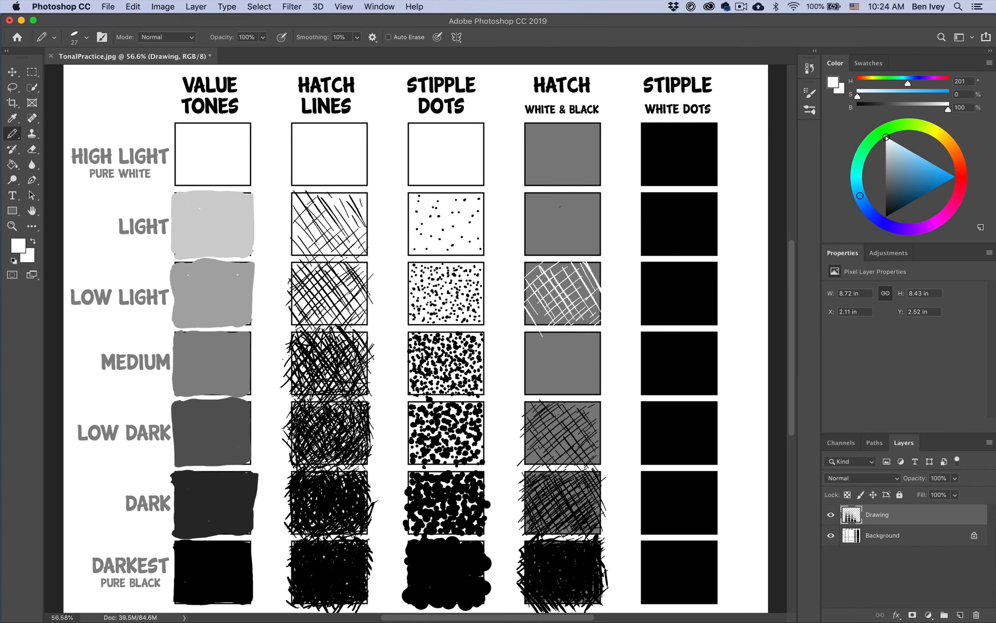
Hatch the Light box of the Hatch White & Black column with closely spaced white lines rising to the right
{"action": "left_click_drag", "start_coordinate": [523, 204], "coordinate": [536, 192]}
{"action": "left_click_drag", "start_coordinate": [525, 210], "coordinate": [547, 192]}
{"action": "left_click_drag", "start_coordinate": [525, 219], "coordinate": [561, 192]}
{"action": "left_click_drag", "start_coordinate": [526, 230], "coordinate": [573, 194]}
{"action": "mouse_move", "coordinate": [531, 237]}
{"action": "left_mouse_down"}
{"action": "mouse_move", "coordinate": [579, 194]}
{"action": "mouse_move", "coordinate": [593, 197]}
{"action": "left_mouse_up"}
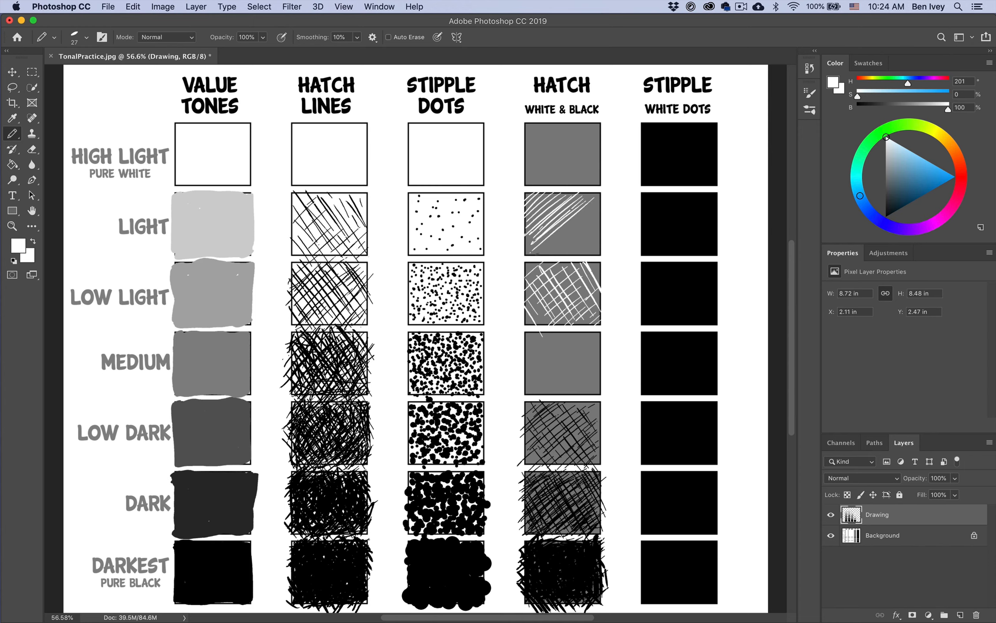
{"action": "left_click_drag", "start_coordinate": [546, 256], "coordinate": [600, 207]}
{"action": "left_click_drag", "start_coordinate": [586, 256], "coordinate": [602, 238]}
{"action": "mouse_move", "coordinate": [530, 254]}
{"action": "left_mouse_down"}
{"action": "mouse_move", "coordinate": [559, 236]}
{"action": "mouse_move", "coordinate": [550, 219]}
{"action": "left_mouse_up"}
{"action": "left_click_drag", "start_coordinate": [581, 218], "coordinate": [601, 193]}
{"action": "left_click_drag", "start_coordinate": [558, 249], "coordinate": [600, 210]}
Cross-hatch the Light box on grey with dense white lines descending to the right
{"action": "mouse_move", "coordinate": [525, 235]}
{"action": "left_mouse_down"}
{"action": "mouse_move", "coordinate": [543, 256]}
{"action": "mouse_move", "coordinate": [562, 255]}
{"action": "left_mouse_up"}
{"action": "mouse_move", "coordinate": [536, 203]}
{"action": "left_mouse_down"}
{"action": "mouse_move", "coordinate": [580, 255]}
{"action": "mouse_move", "coordinate": [595, 255]}
{"action": "left_mouse_up"}
{"action": "mouse_move", "coordinate": [573, 193]}
{"action": "left_mouse_down"}
{"action": "mouse_move", "coordinate": [601, 240]}
{"action": "mouse_move", "coordinate": [601, 218]}
{"action": "left_mouse_up"}
{"action": "left_click_drag", "start_coordinate": [529, 196], "coordinate": [539, 226]}
{"action": "left_click_drag", "start_coordinate": [551, 194], "coordinate": [582, 256]}
{"action": "left_click_drag", "start_coordinate": [570, 228], "coordinate": [592, 257]}
{"action": "left_click_drag", "start_coordinate": [554, 192], "coordinate": [567, 207]}
{"action": "mouse_move", "coordinate": [579, 192]}
{"action": "left_mouse_down"}
{"action": "mouse_move", "coordinate": [597, 228]}
{"action": "mouse_move", "coordinate": [577, 235]}
{"action": "left_mouse_up"}
{"action": "mouse_move", "coordinate": [535, 206]}
{"action": "left_mouse_down"}
{"action": "mouse_move", "coordinate": [554, 238]}
{"action": "mouse_move", "coordinate": [535, 256]}
{"action": "mouse_move", "coordinate": [537, 206]}
{"action": "left_mouse_up"}
{"action": "mouse_move", "coordinate": [563, 192]}
{"action": "left_mouse_down"}
{"action": "mouse_move", "coordinate": [588, 233]}
{"action": "mouse_move", "coordinate": [564, 211]}
{"action": "left_mouse_up"}
{"action": "left_click_drag", "start_coordinate": [577, 219], "coordinate": [594, 246]}
{"action": "left_click_drag", "start_coordinate": [539, 232], "coordinate": [561, 248]}
{"action": "left_click_drag", "start_coordinate": [551, 243], "coordinate": [564, 253]}
Lighten the Low Light hatch box with additional white strokes descending between the existing lines
{"action": "mouse_move", "coordinate": [575, 247]}
{"action": "left_mouse_down"}
{"action": "mouse_move", "coordinate": [587, 257]}
{"action": "mouse_move", "coordinate": [577, 279]}
{"action": "left_mouse_up"}
{"action": "mouse_move", "coordinate": [527, 264]}
{"action": "left_mouse_down"}
{"action": "mouse_move", "coordinate": [550, 277]}
{"action": "mouse_move", "coordinate": [534, 276]}
{"action": "left_mouse_up"}
{"action": "left_click_drag", "start_coordinate": [567, 269], "coordinate": [594, 302]}
{"action": "mouse_move", "coordinate": [548, 290]}
{"action": "left_mouse_down"}
{"action": "mouse_move", "coordinate": [589, 326]}
{"action": "mouse_move", "coordinate": [553, 326]}
{"action": "left_mouse_up"}
{"action": "mouse_move", "coordinate": [526, 285]}
{"action": "left_mouse_down"}
{"action": "mouse_move", "coordinate": [547, 304]}
{"action": "mouse_move", "coordinate": [536, 299]}
{"action": "left_mouse_up"}
{"action": "left_click_drag", "start_coordinate": [537, 276], "coordinate": [604, 329]}
{"action": "left_click_drag", "start_coordinate": [590, 295], "coordinate": [599, 307]}
{"action": "left_click_drag", "start_coordinate": [551, 273], "coordinate": [570, 278]}
{"action": "left_click_drag", "start_coordinate": [593, 268], "coordinate": [602, 285]}
{"action": "left_click_drag", "start_coordinate": [554, 278], "coordinate": [576, 299]}
{"action": "left_click_drag", "start_coordinate": [544, 286], "coordinate": [557, 299]}
{"action": "left_click_drag", "start_coordinate": [524, 296], "coordinate": [537, 307]}
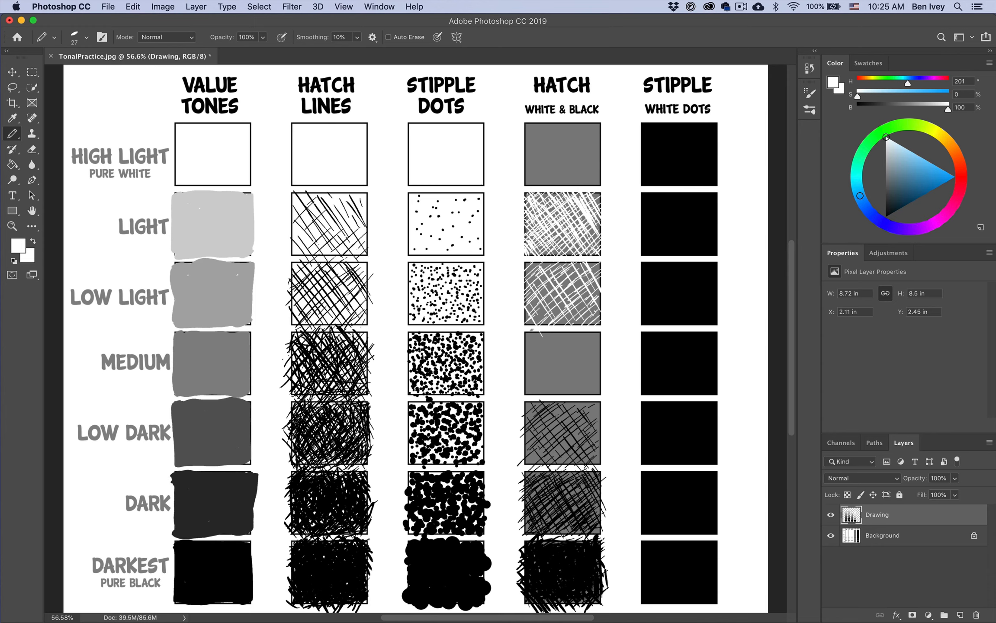
Cover the High Light box of the Hatch White & Black column almost completely with dense white strokes
{"action": "left_click", "coordinate": [657, 231]}
{"action": "mouse_move", "coordinate": [524, 186]}
{"action": "left_mouse_down"}
{"action": "mouse_move", "coordinate": [550, 151]}
{"action": "mouse_move", "coordinate": [528, 141]}
{"action": "mouse_move", "coordinate": [563, 143]}
{"action": "mouse_move", "coordinate": [587, 130]}
{"action": "mouse_move", "coordinate": [600, 156]}
{"action": "mouse_move", "coordinate": [582, 125]}
{"action": "mouse_move", "coordinate": [597, 129]}
{"action": "mouse_move", "coordinate": [564, 154]}
{"action": "mouse_move", "coordinate": [533, 126]}
{"action": "mouse_move", "coordinate": [530, 154]}
{"action": "mouse_move", "coordinate": [601, 181]}
{"action": "mouse_move", "coordinate": [563, 126]}
{"action": "mouse_move", "coordinate": [591, 178]}
{"action": "mouse_move", "coordinate": [528, 173]}
{"action": "left_mouse_up"}
{"action": "mouse_move", "coordinate": [540, 136]}
{"action": "left_mouse_down"}
{"action": "mouse_move", "coordinate": [535, 121]}
{"action": "mouse_move", "coordinate": [558, 184]}
{"action": "mouse_move", "coordinate": [595, 184]}
{"action": "left_mouse_up"}
{"action": "left_click_drag", "start_coordinate": [531, 141], "coordinate": [525, 155]}
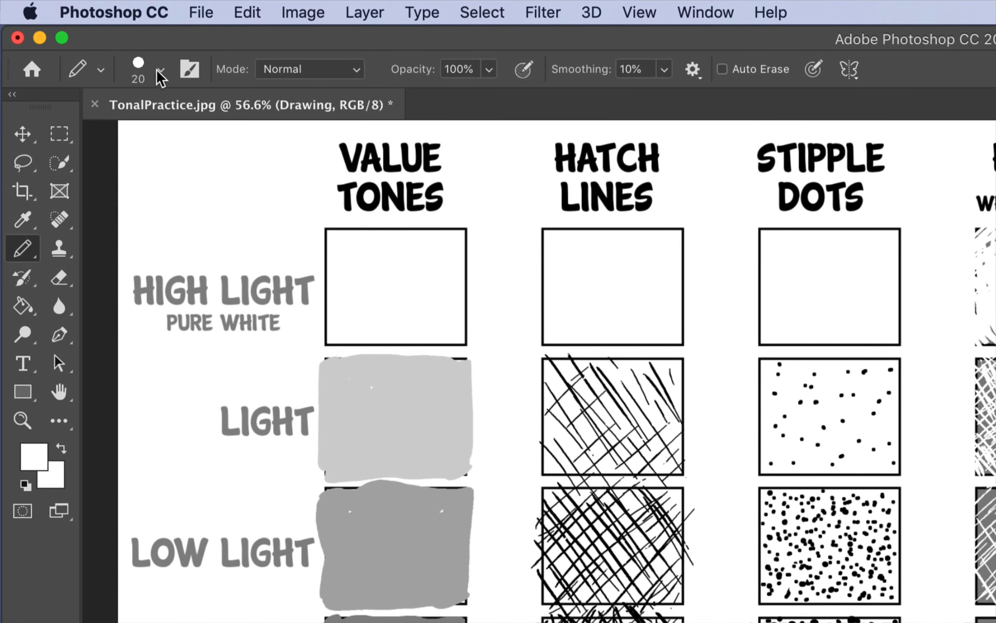
Choose the Permanent Marker brush for the pencil and set its size to 19 px
{"action": "left_click", "coordinate": [154, 67]}
{"action": "scroll", "coordinate": [224, 536], "scroll_direction": "down", "scroll_amount": 5}
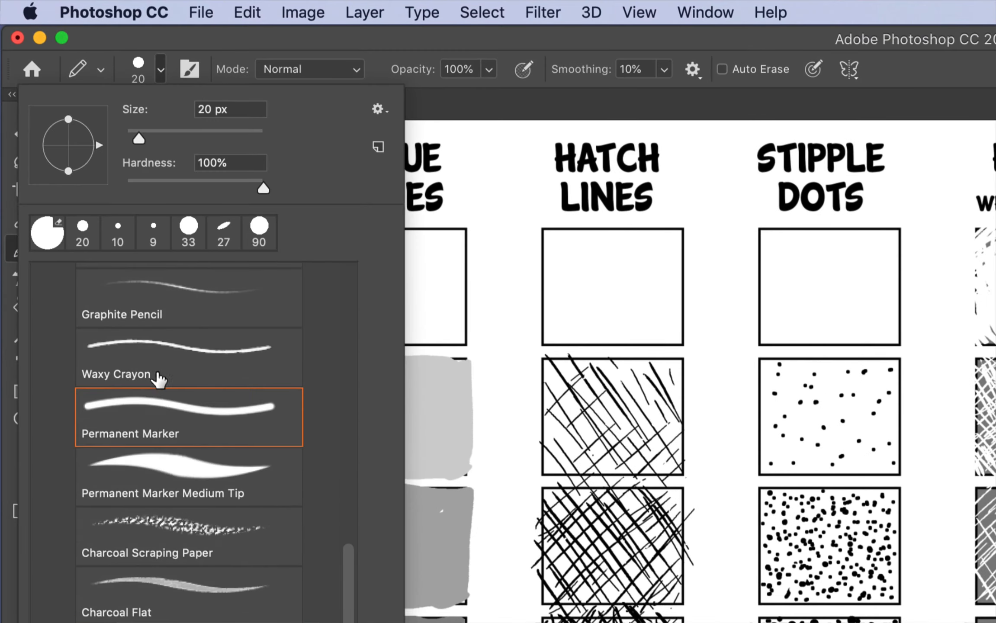
{"action": "left_click", "coordinate": [154, 403]}
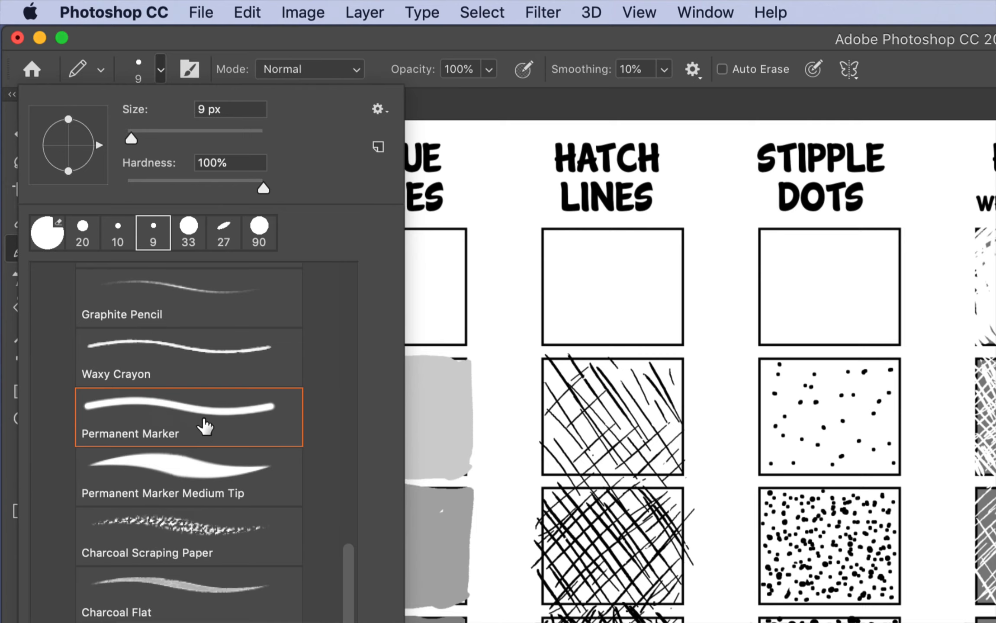
{"action": "left_click_drag", "start_coordinate": [131, 136], "coordinate": [137, 135]}
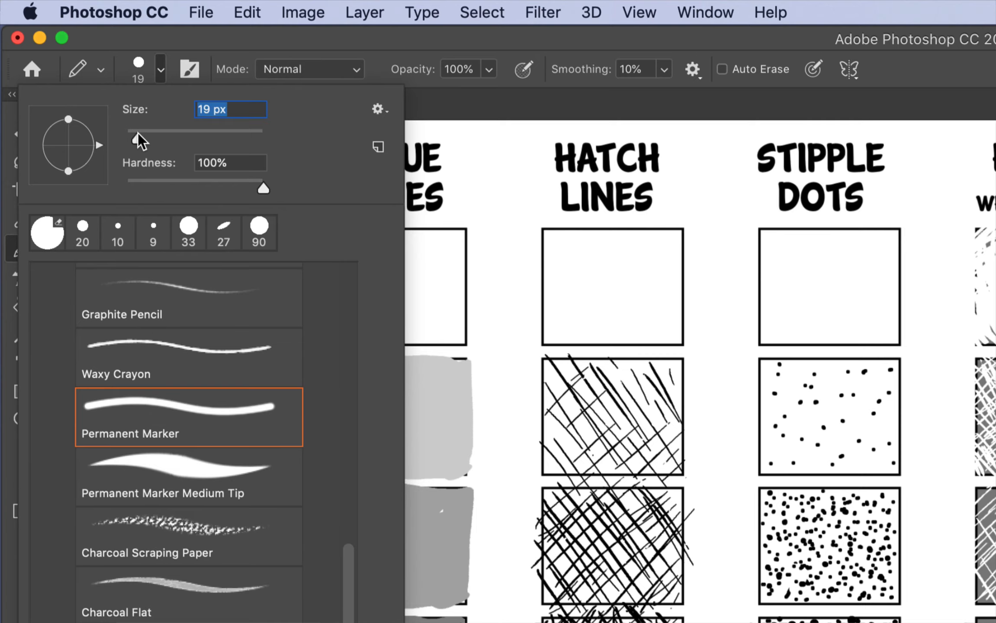
{"action": "left_click", "coordinate": [169, 29]}
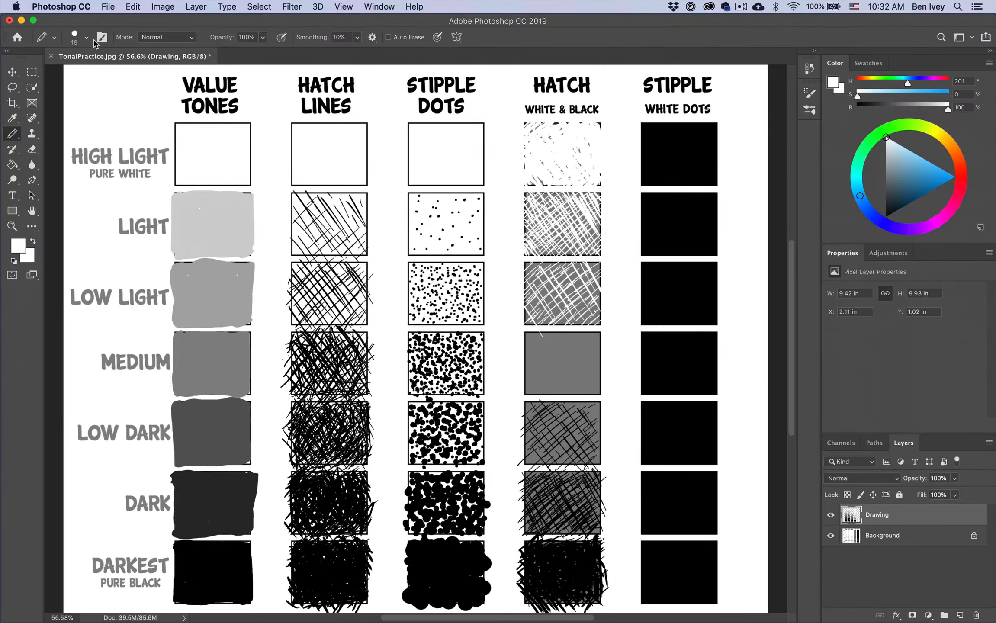
Stipple the Medium box of the Stipple White Dots column with closely scattered white dots
{"action": "left_click", "coordinate": [662, 372]}
{"action": "left_click", "coordinate": [654, 372]}
{"action": "left_click", "coordinate": [664, 351]}
{"action": "left_click", "coordinate": [682, 356]}
{"action": "left_click", "coordinate": [683, 340]}
{"action": "left_click", "coordinate": [685, 348]}
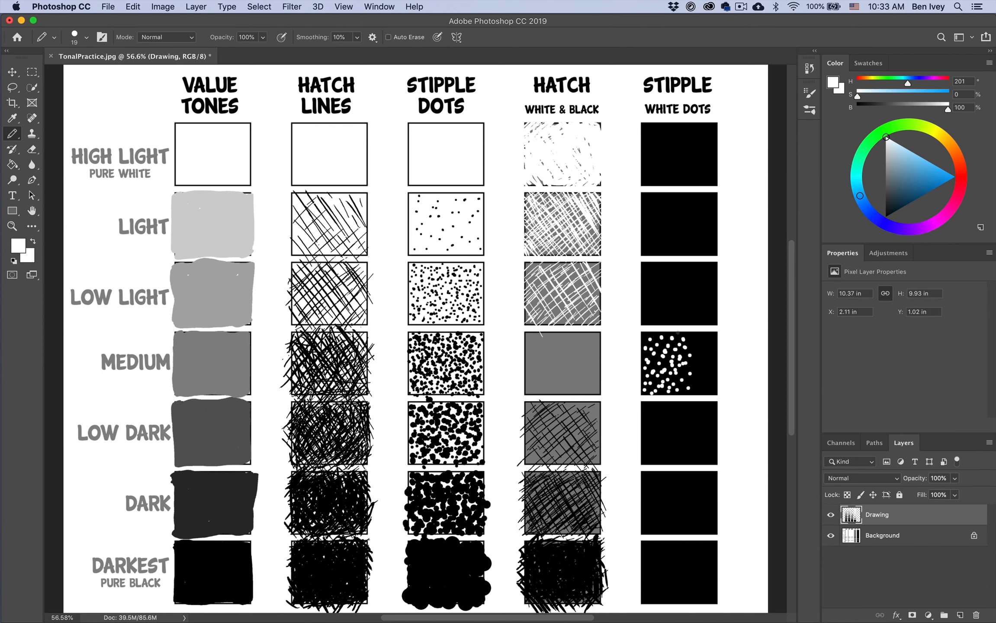
{"action": "left_click", "coordinate": [700, 381]}
{"action": "left_click", "coordinate": [708, 378]}
{"action": "left_click", "coordinate": [704, 365]}
{"action": "left_click", "coordinate": [710, 355]}
{"action": "left_click", "coordinate": [692, 337]}
{"action": "left_click", "coordinate": [704, 337]}
Stipple the Low Dark box of the Stipple White Dots column with more widely spaced white dots
{"action": "left_click", "coordinate": [646, 406]}
{"action": "left_click", "coordinate": [653, 427]}
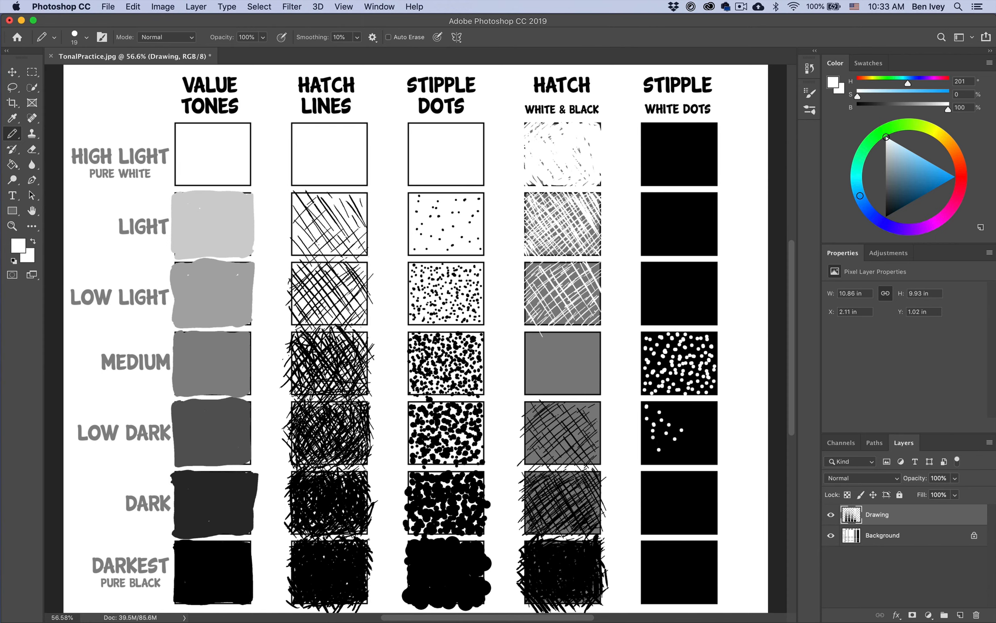
{"action": "left_click", "coordinate": [650, 440]}
{"action": "left_click", "coordinate": [684, 446]}
{"action": "left_click", "coordinate": [703, 438]}
{"action": "left_click", "coordinate": [691, 424]}
{"action": "left_click", "coordinate": [716, 433]}
Stipple the Dark box of the Stipple White Dots column with sparse white dots, using a smaller brush
{"action": "left_click", "coordinate": [663, 503]}
{"action": "key", "text": "bracketleft"}
{"action": "left_click", "coordinate": [694, 486]}
{"action": "left_click", "coordinate": [704, 524]}
{"action": "left_click", "coordinate": [704, 508]}
{"action": "left_click", "coordinate": [701, 511]}
{"action": "left_click", "coordinate": [692, 517]}
{"action": "left_click", "coordinate": [687, 520]}
{"action": "left_click", "coordinate": [687, 509]}
{"action": "left_click", "coordinate": [659, 493]}
{"action": "left_click", "coordinate": [675, 477]}
{"action": "left_click", "coordinate": [710, 478]}
{"action": "left_click", "coordinate": [714, 504]}
Erase a white dot in the Dark stipple box and some near the centre of the Medium stipple box
{"action": "key", "text": "e"}
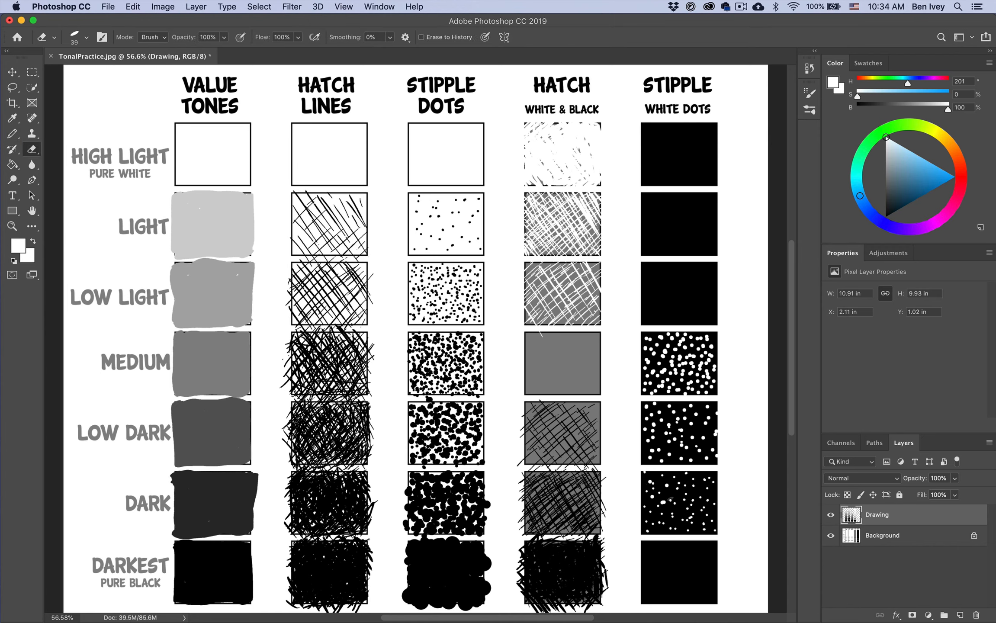
{"action": "left_click", "coordinate": [652, 494]}
{"action": "left_click_drag", "start_coordinate": [680, 354], "coordinate": [680, 369]}
Stipple the Low Light box of the Stipple White Dots column with dense white dots, using the Pencil Tool at size 25
{"action": "key", "text": "b"}
{"action": "key", "text": "bracketright"}
{"action": "key", "text": "bracketright"}
{"action": "key", "text": "bracketright"}
{"action": "left_click", "coordinate": [702, 313]}
{"action": "left_click", "coordinate": [678, 311]}
{"action": "left_click", "coordinate": [656, 319]}
{"action": "left_click", "coordinate": [653, 312]}
{"action": "left_click", "coordinate": [662, 300]}
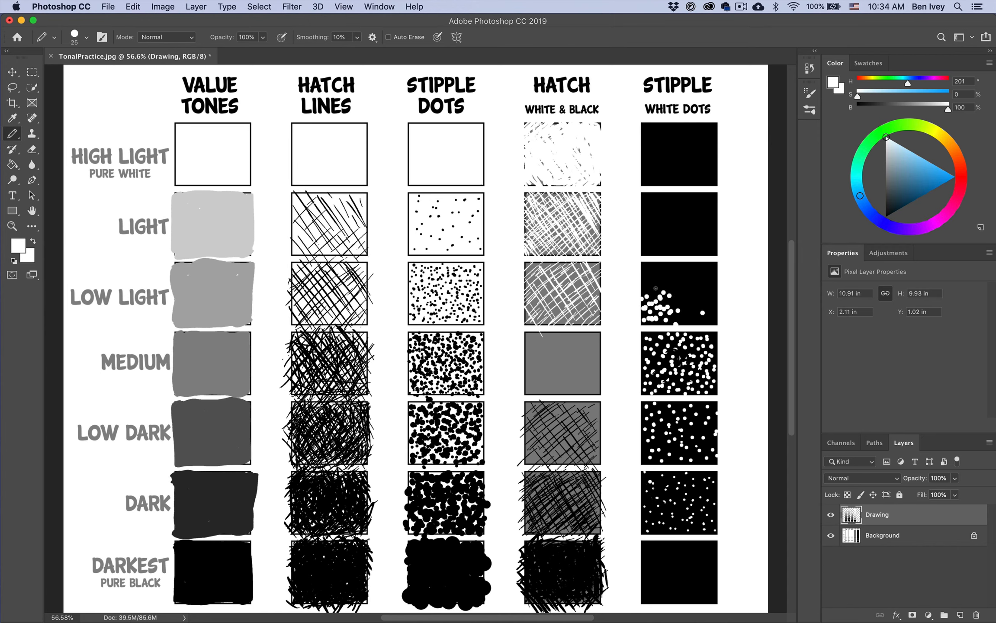
{"action": "left_click", "coordinate": [648, 287]}
{"action": "left_click", "coordinate": [658, 279]}
{"action": "left_click", "coordinate": [656, 270]}
{"action": "left_click", "coordinate": [668, 277]}
{"action": "left_click", "coordinate": [664, 266]}
{"action": "left_click", "coordinate": [673, 316]}
{"action": "left_click", "coordinate": [688, 298]}
{"action": "left_click", "coordinate": [702, 322]}
{"action": "left_click", "coordinate": [709, 308]}
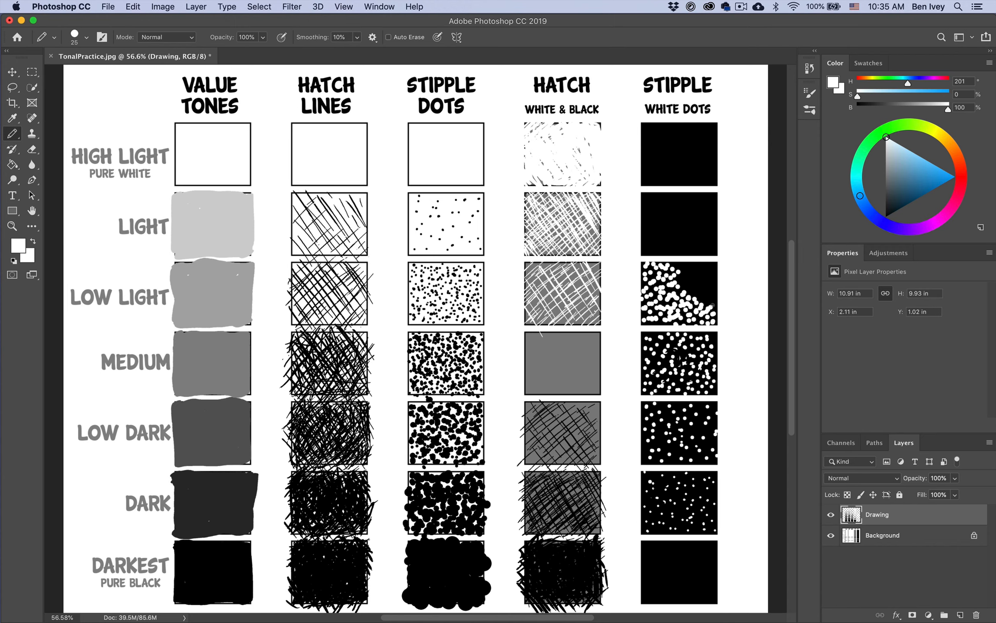
{"action": "left_click", "coordinate": [700, 286]}
{"action": "left_click", "coordinate": [681, 280]}
{"action": "left_click", "coordinate": [704, 275]}
{"action": "left_click", "coordinate": [715, 272]}
{"action": "left_click", "coordinate": [654, 322]}
{"action": "left_click", "coordinate": [649, 280]}
{"action": "left_click", "coordinate": [643, 272]}
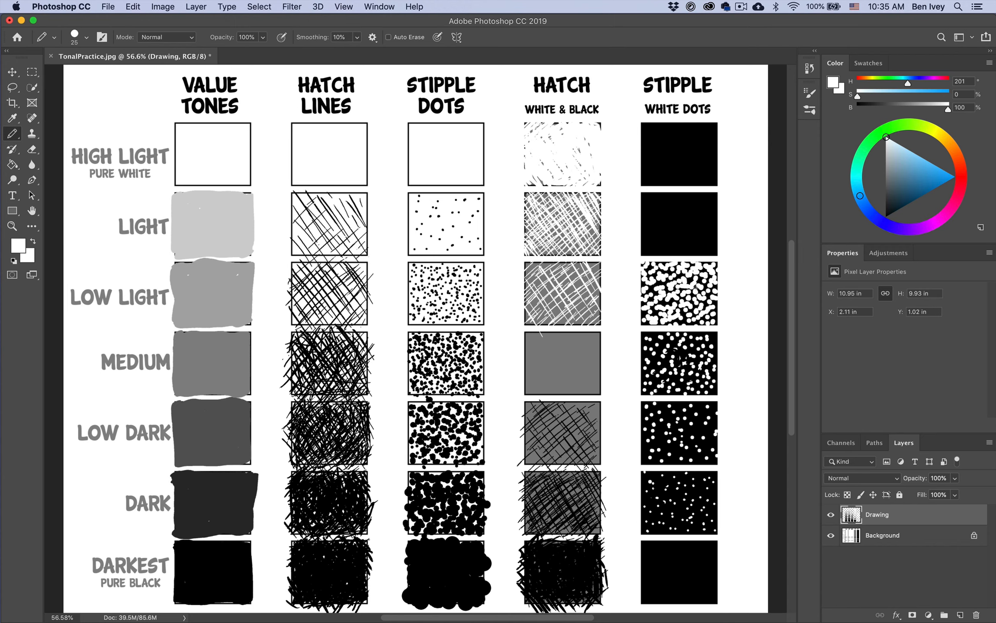
Stipple the Light box of the Stipple White Dots column with overlapping white dots at brush size 40, leaving only small black gaps
{"action": "key", "text": "bracketright"}
{"action": "key", "text": "bracketright"}
{"action": "key", "text": "bracketright"}
{"action": "left_click", "coordinate": [653, 246]}
{"action": "left_click", "coordinate": [657, 243]}
{"action": "left_click", "coordinate": [647, 221]}
{"action": "left_click", "coordinate": [675, 249]}
{"action": "left_click", "coordinate": [664, 213]}
{"action": "left_click", "coordinate": [683, 247]}
{"action": "left_click", "coordinate": [709, 244]}
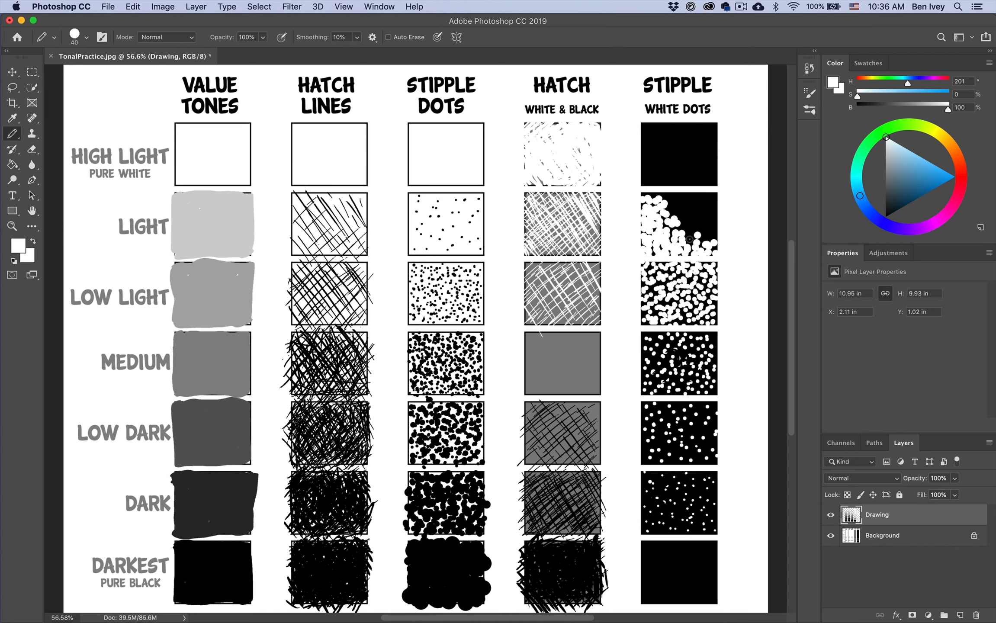
{"action": "left_click", "coordinate": [703, 237]}
{"action": "left_click", "coordinate": [689, 220]}
{"action": "left_click", "coordinate": [678, 208]}
{"action": "left_click", "coordinate": [710, 219]}
{"action": "left_click", "coordinate": [701, 204]}
{"action": "left_click", "coordinate": [673, 196]}
{"action": "left_click", "coordinate": [694, 197]}
{"action": "left_click", "coordinate": [713, 200]}
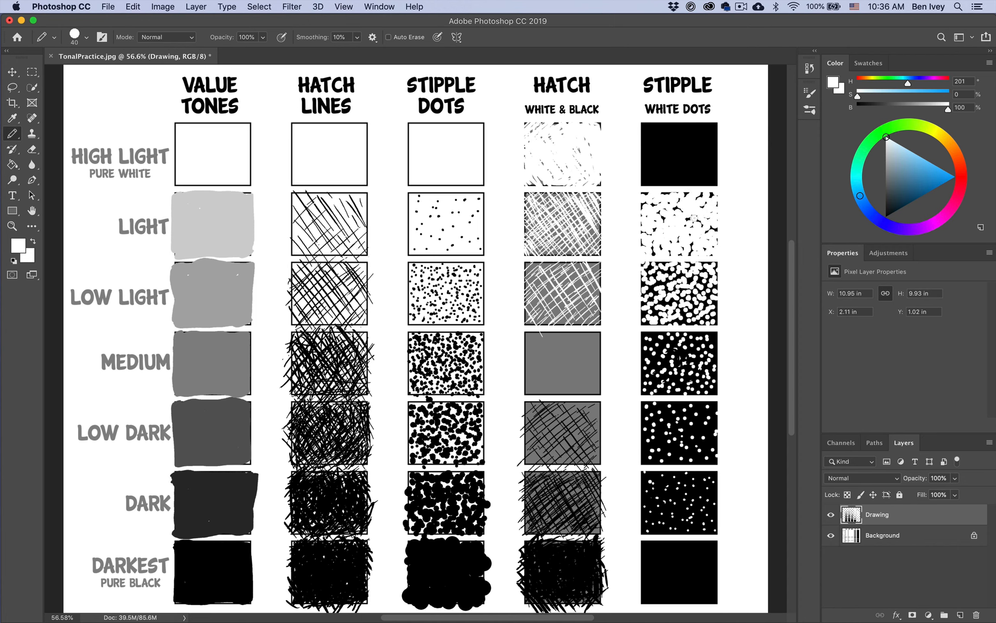
Cover the High Light box of the Stipple White Dots column almost entirely with large white dots at brush size 80
{"action": "key", "text": "bracketright"}
{"action": "key", "text": "bracketright"}
{"action": "key", "text": "bracketright"}
{"action": "key", "text": "bracketright"}
{"action": "key", "text": "bracketright"}
{"action": "left_click", "coordinate": [650, 169]}
{"action": "left_click", "coordinate": [660, 180]}
{"action": "left_click", "coordinate": [680, 176]}
{"action": "left_click", "coordinate": [667, 130]}
{"action": "left_click", "coordinate": [710, 144]}
{"action": "left_click", "coordinate": [711, 131]}
{"action": "left_click", "coordinate": [694, 130]}
{"action": "left_click", "coordinate": [681, 143]}
{"action": "left_click", "coordinate": [668, 161]}
{"action": "left_click", "coordinate": [644, 152]}
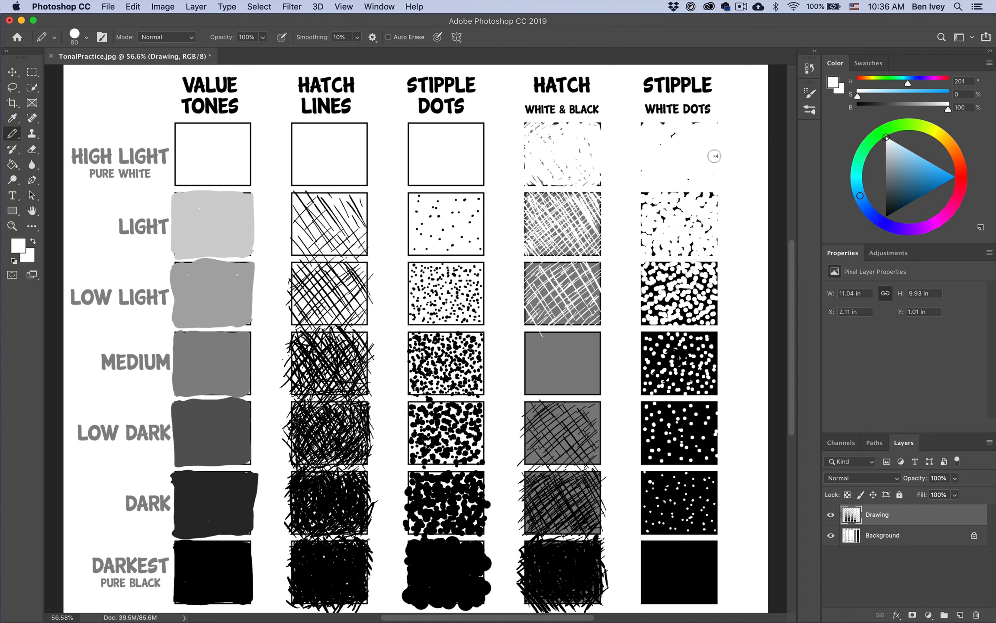
Add a few large white dots along the upper and lower edges of the Light white-dot stipple box to lighten it
{"action": "left_click", "coordinate": [669, 197]}
{"action": "left_click", "coordinate": [657, 199]}
{"action": "left_click", "coordinate": [652, 248]}
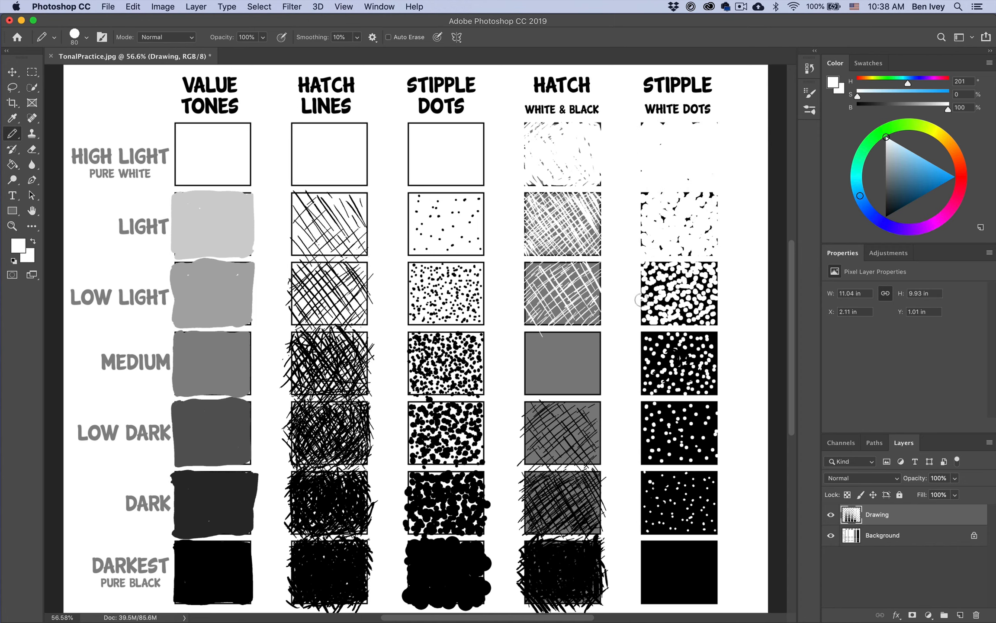